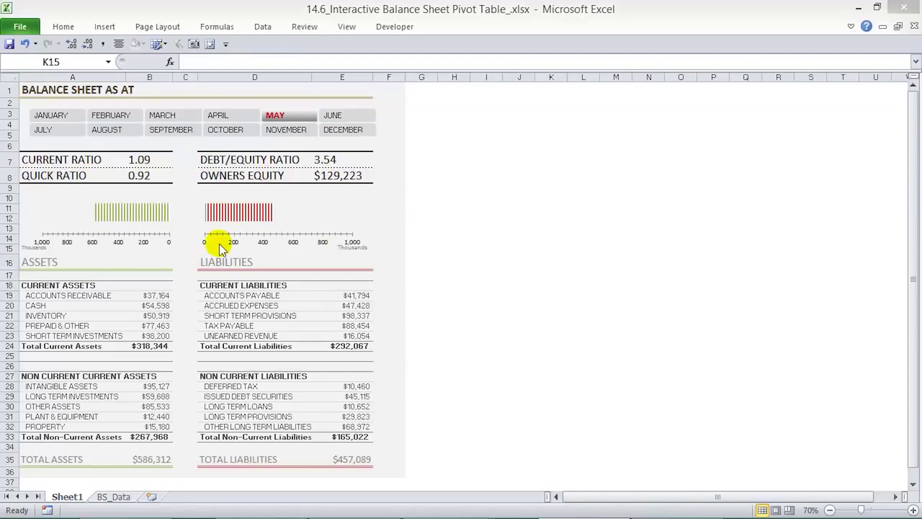
Inspect the Cash, current liabilities, Intangible Assets and Deferred Tax cells in the pivot tables.
click(140, 305)
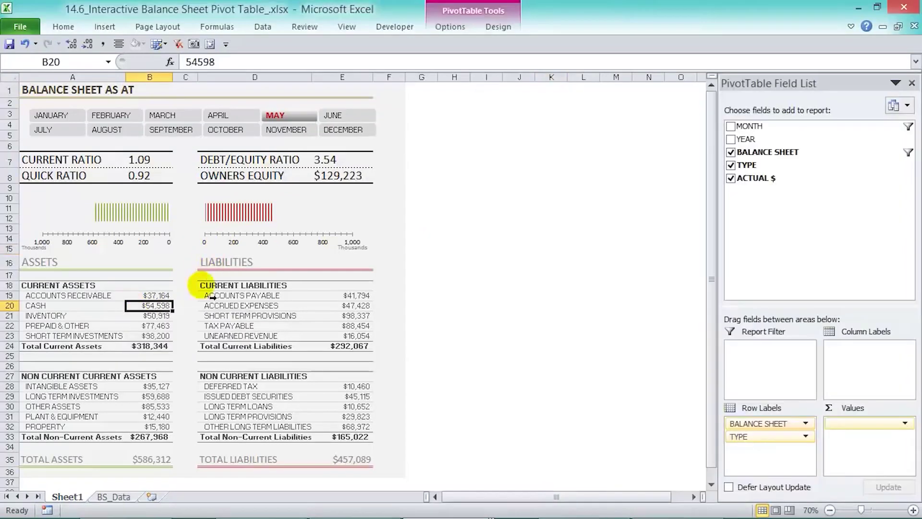
click(247, 306)
click(247, 306)
click(156, 386)
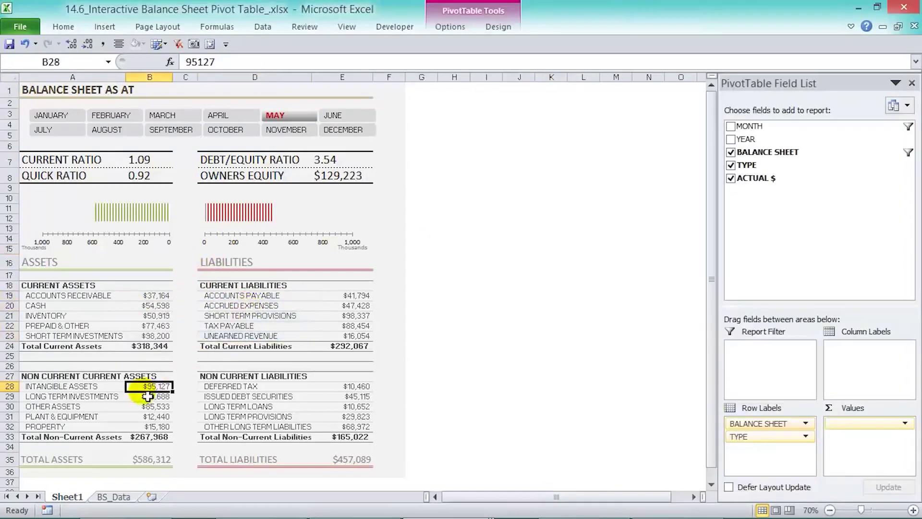
click(240, 386)
Select the green assets and red liabilities bar charts, then deselect them.
click(173, 235)
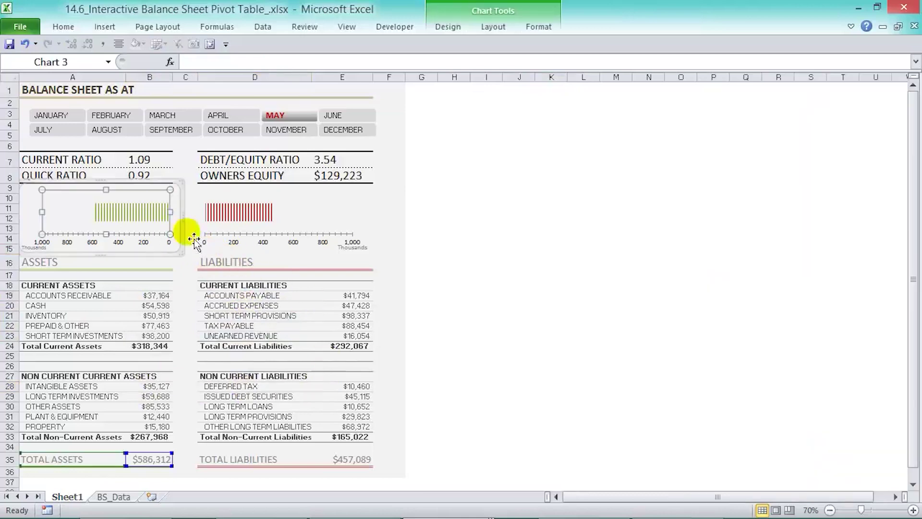
click(237, 234)
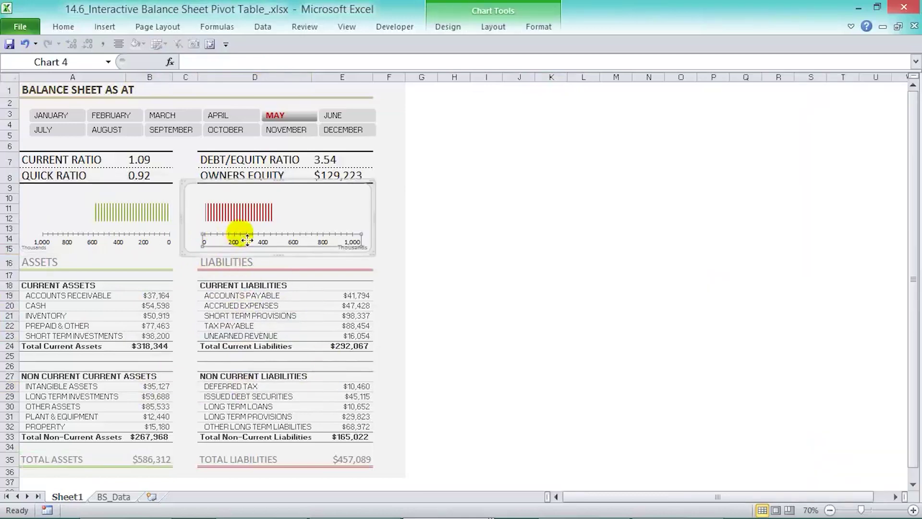
click(397, 259)
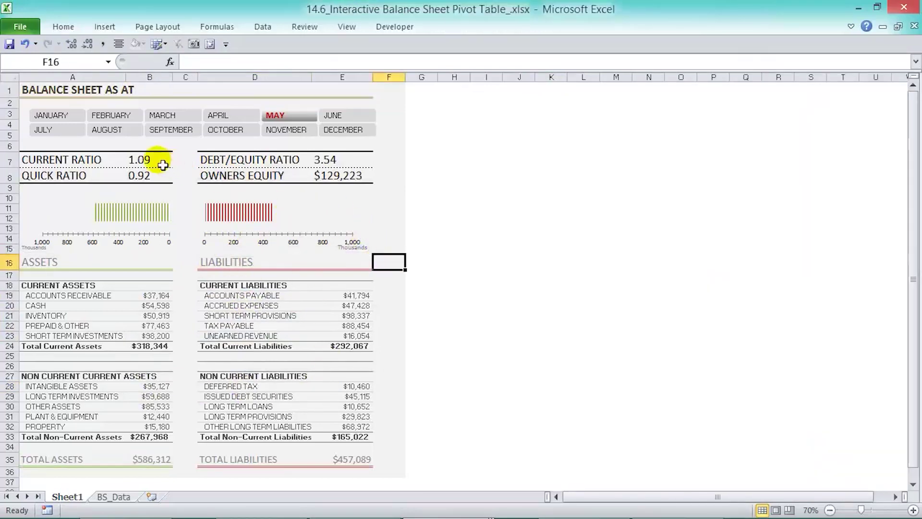
Inspect the current ratio, quick ratio, debt/equity and owners equity formulas.
click(161, 167)
click(161, 174)
click(318, 160)
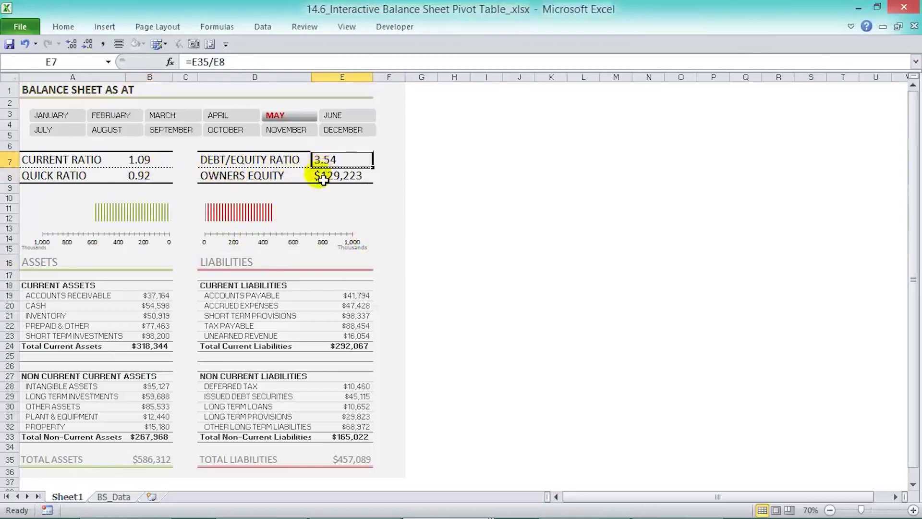
click(320, 177)
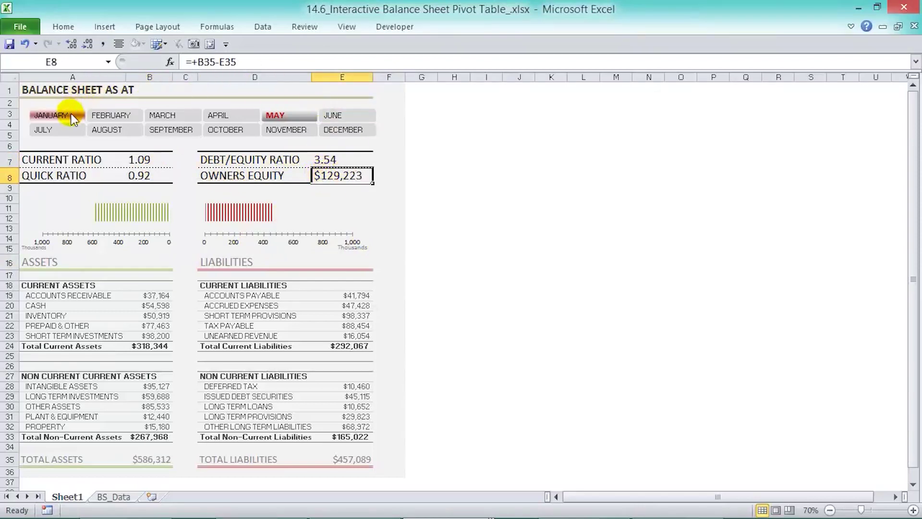
Filter the dashboard through the slicer months, January to June, then August and September.
click(392, 135)
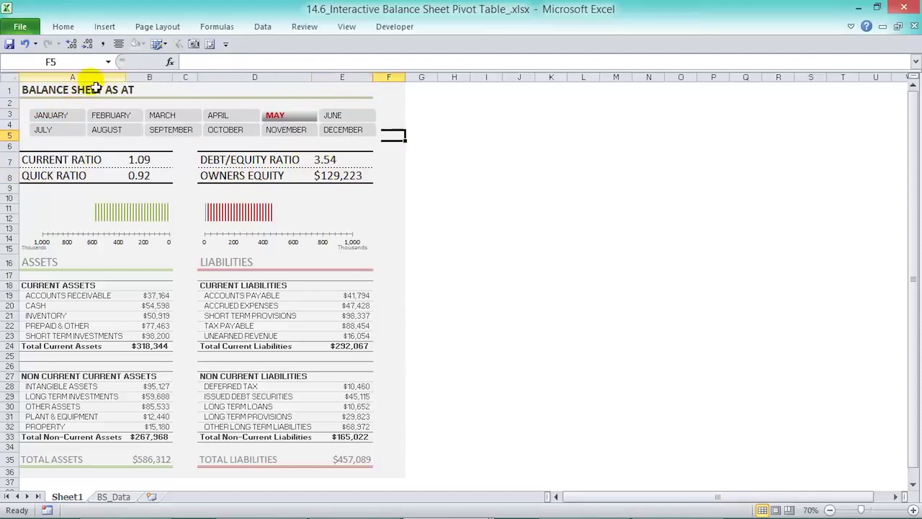
click(68, 116)
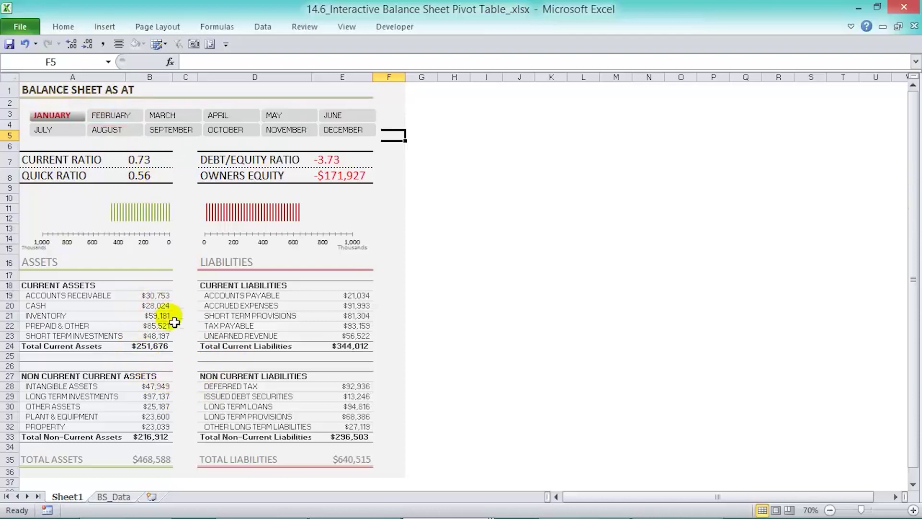
click(123, 117)
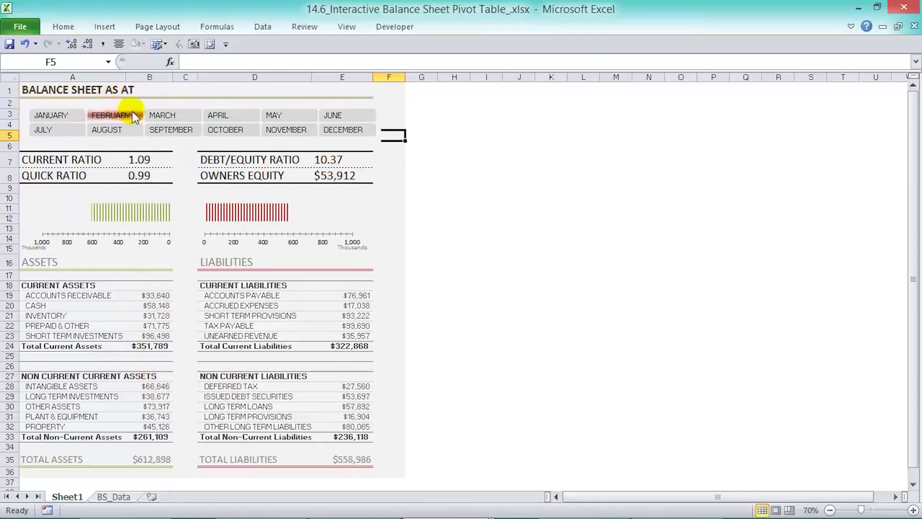
click(171, 116)
click(218, 117)
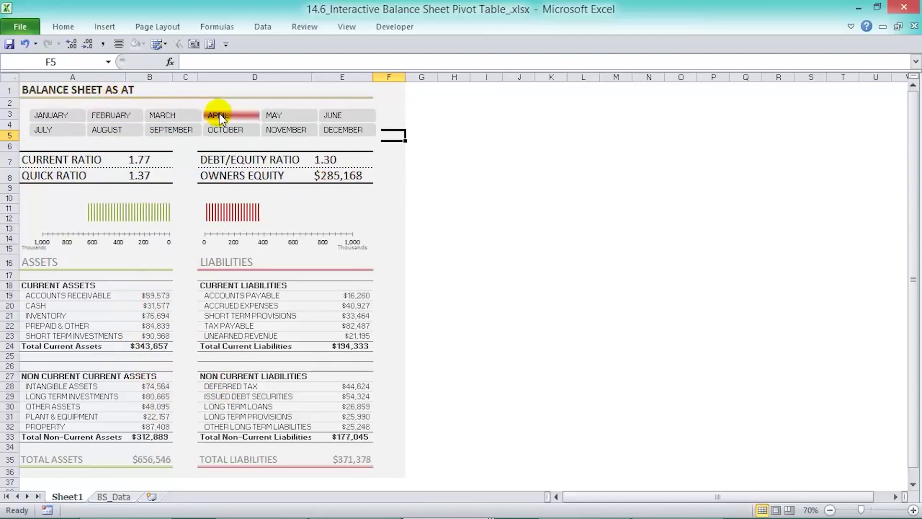
click(273, 117)
click(333, 117)
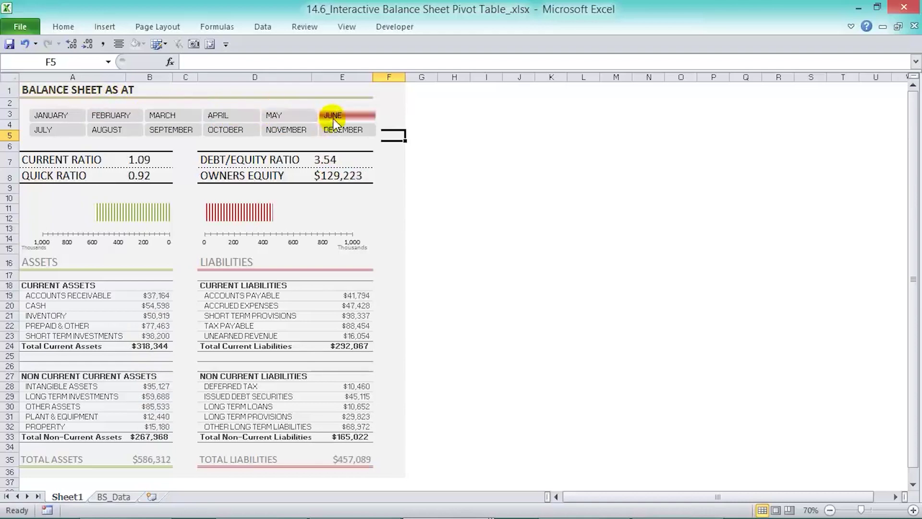
click(113, 130)
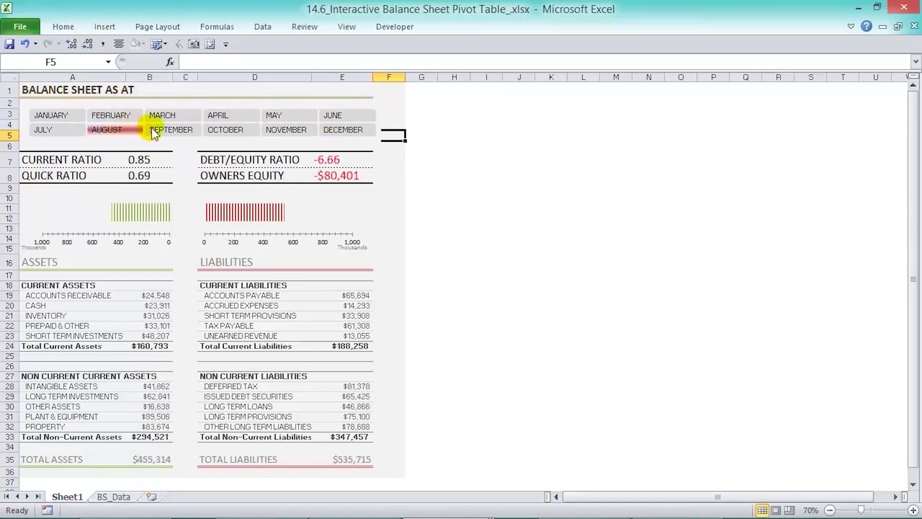
click(156, 130)
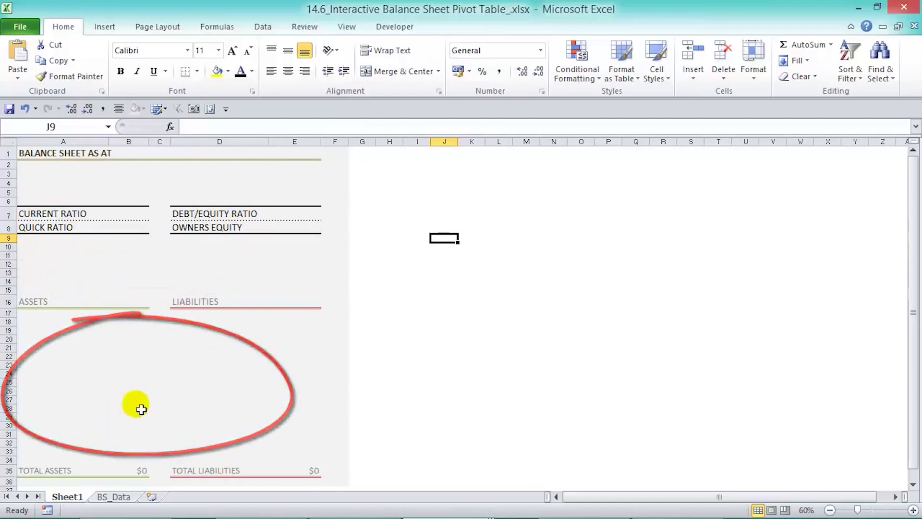
Switch to the BS_Data sheet to view the monthly 2014 balance sheet table.
click(116, 497)
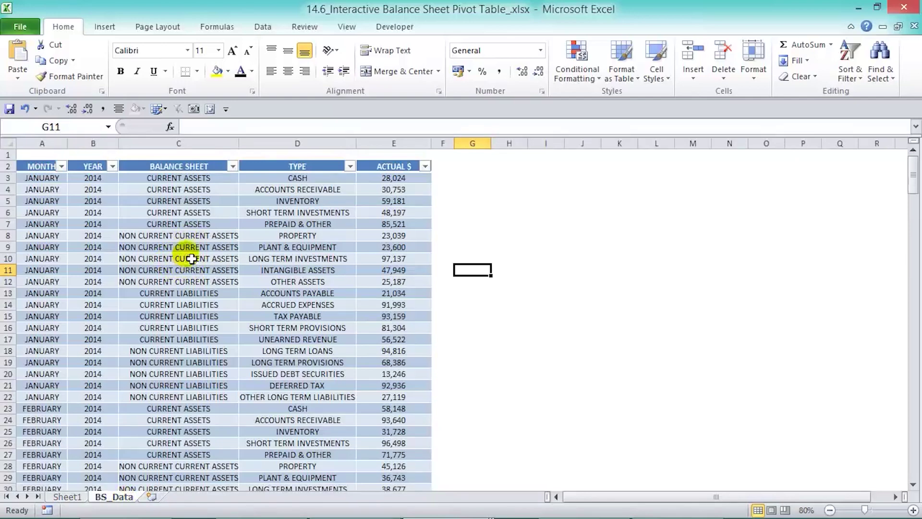
click(61, 178)
click(61, 167)
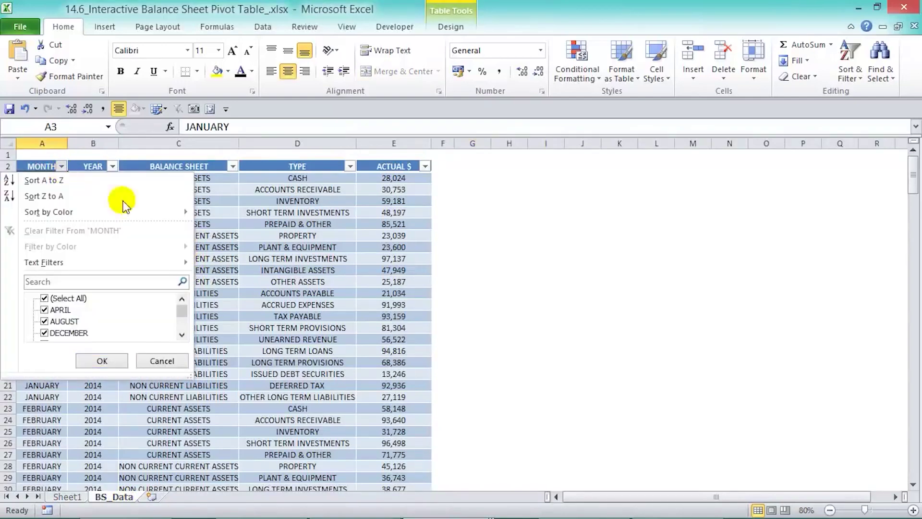
click(162, 361)
click(112, 166)
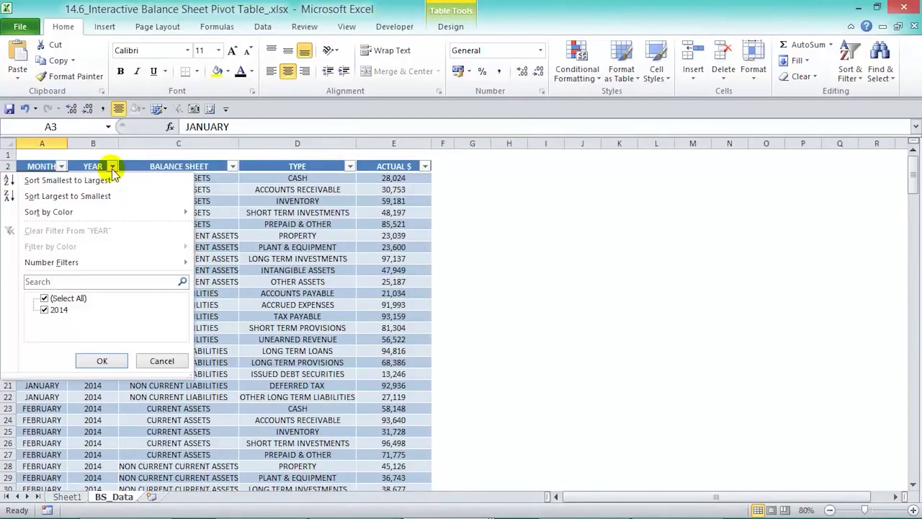
click(164, 361)
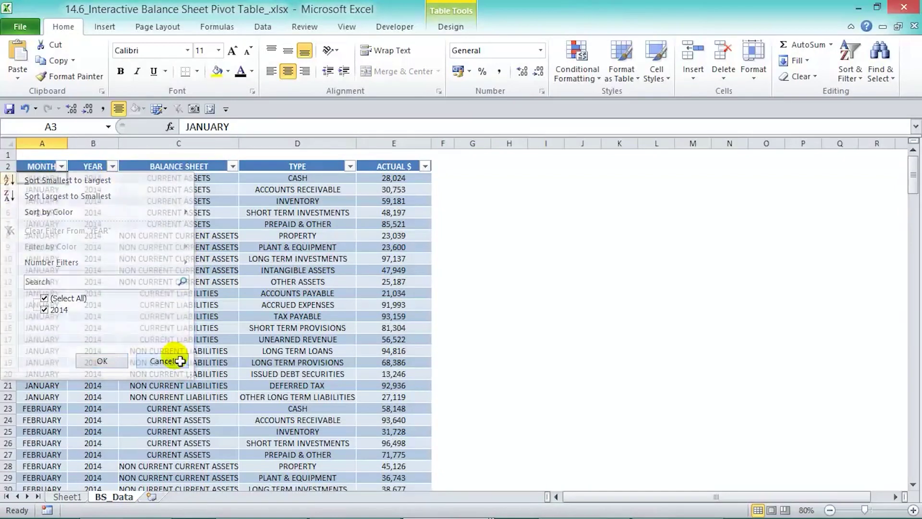
click(233, 166)
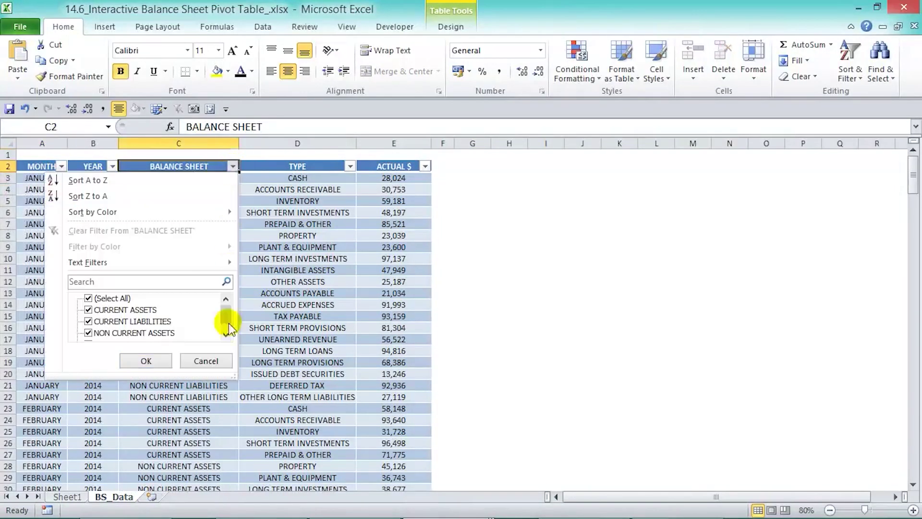
drag(237, 381, 231, 429)
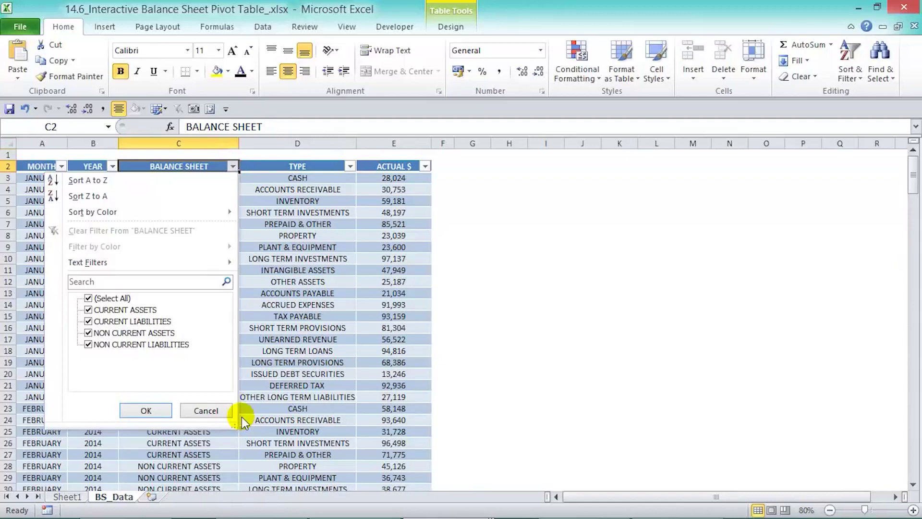
click(146, 410)
click(351, 166)
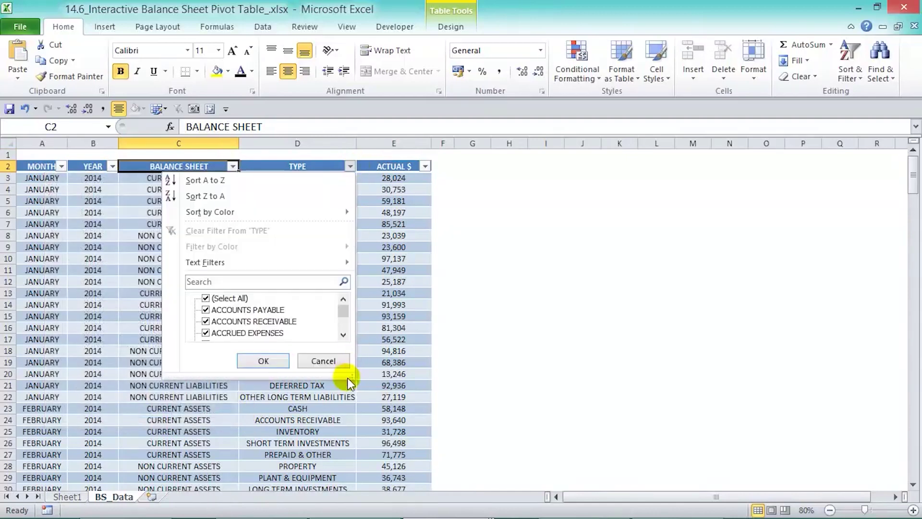
drag(354, 381, 364, 495)
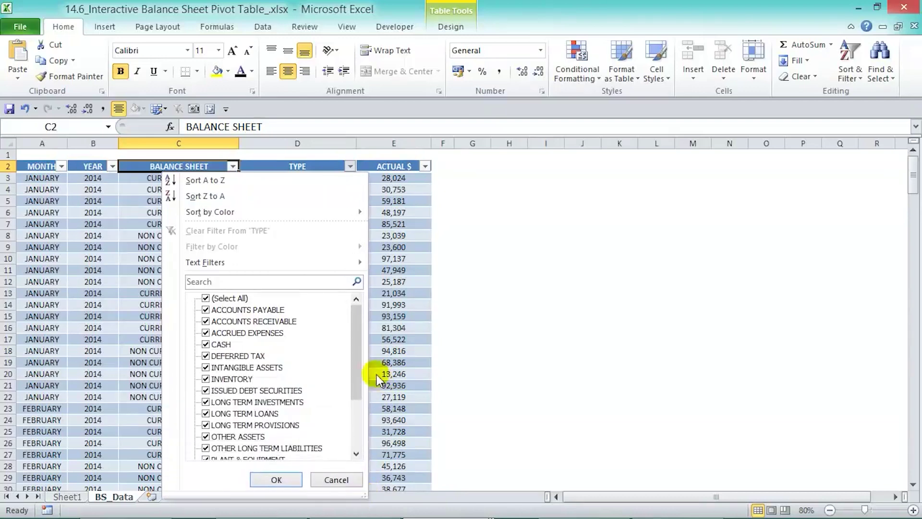
drag(360, 347, 353, 399)
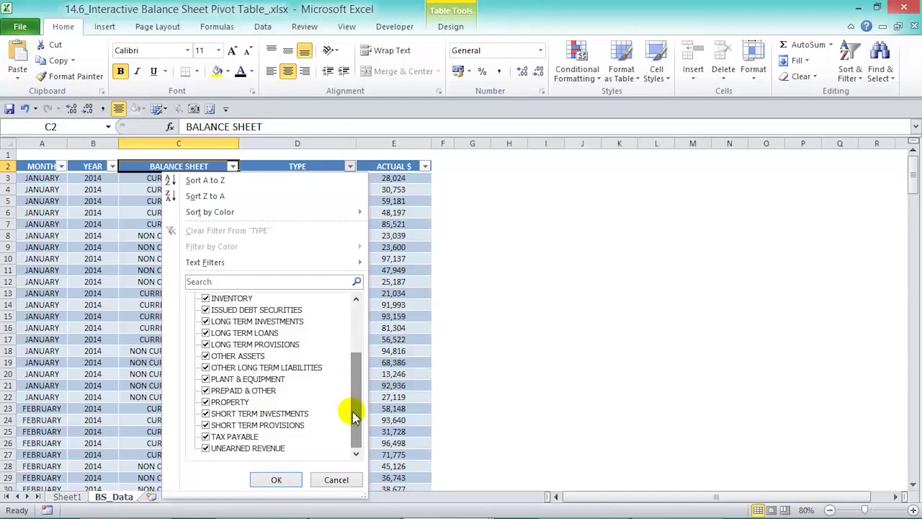
click(284, 479)
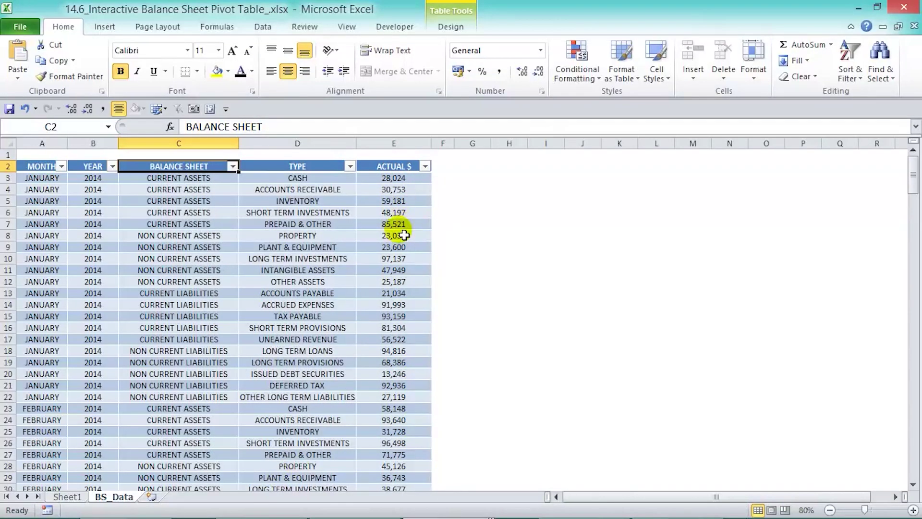
click(178, 258)
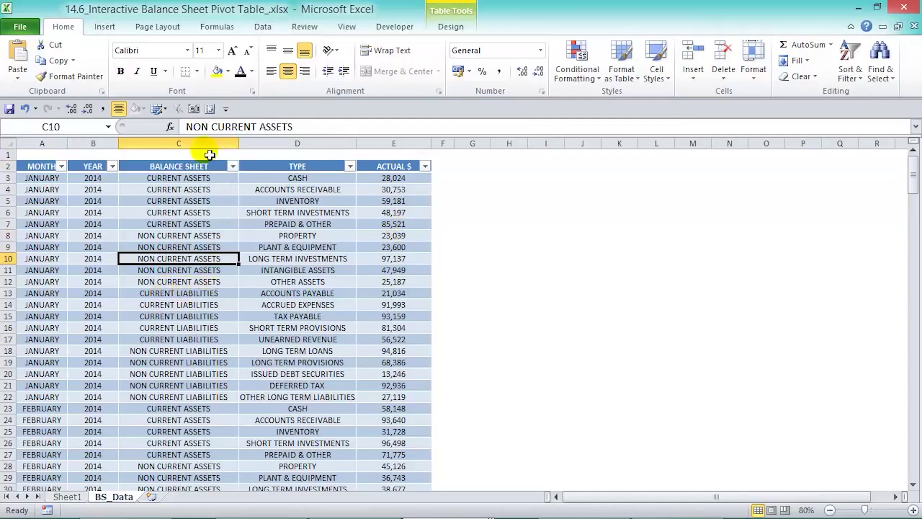
Insert a pivot table from Table1 on Sheet1 at cell A17.
click(105, 27)
click(22, 54)
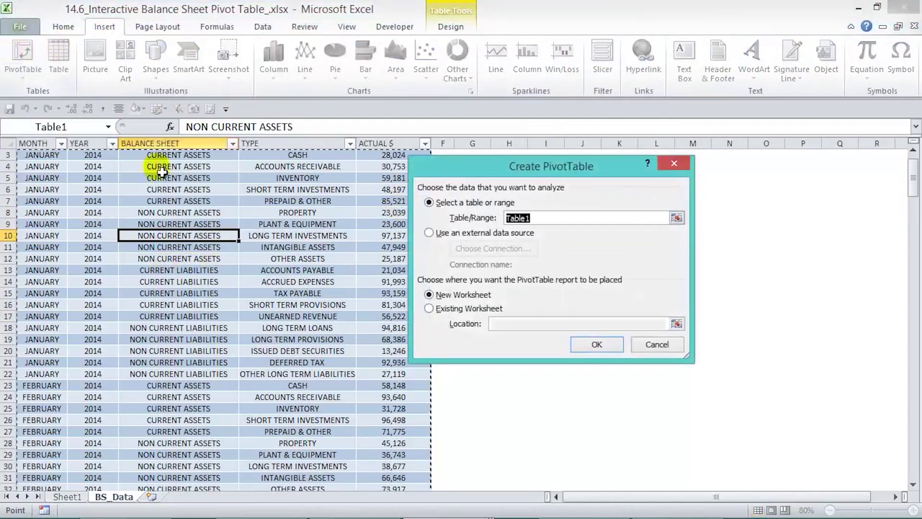
click(429, 309)
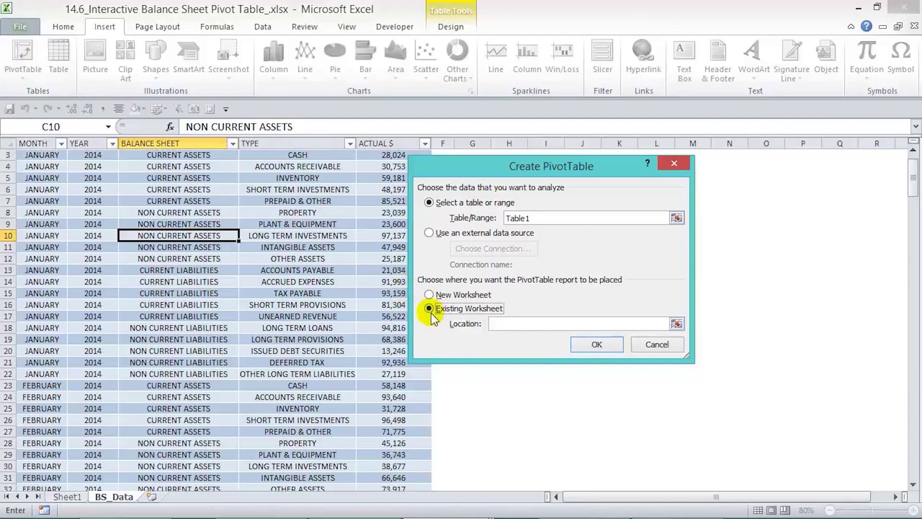
click(67, 497)
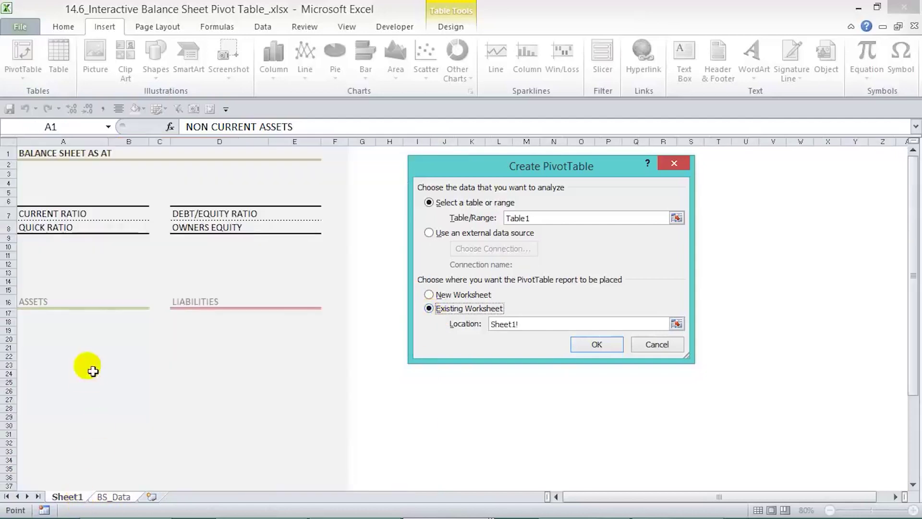
click(52, 318)
click(597, 344)
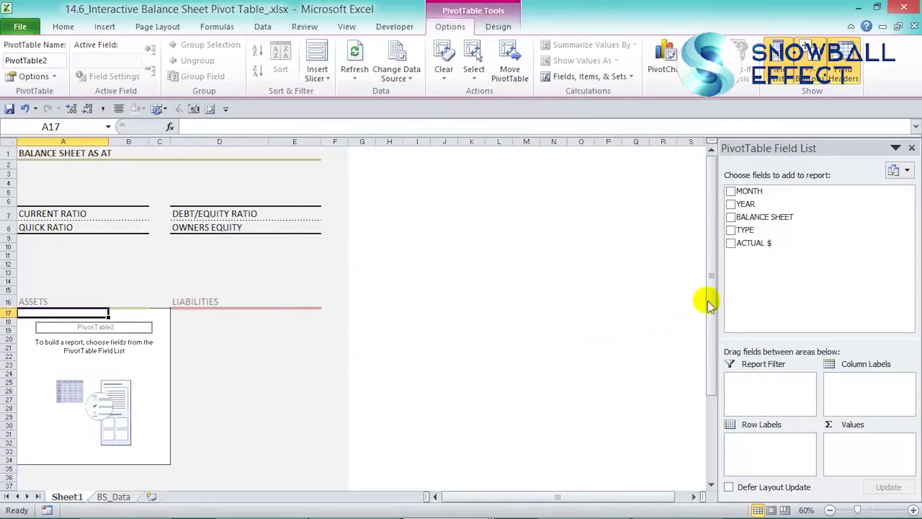
Add BALANCE SHEET and TYPE as pivot row fields and review the result.
mouse_move(763, 218)
mouse_down()
mouse_move(825, 308)
mouse_move(812, 466)
mouse_up()
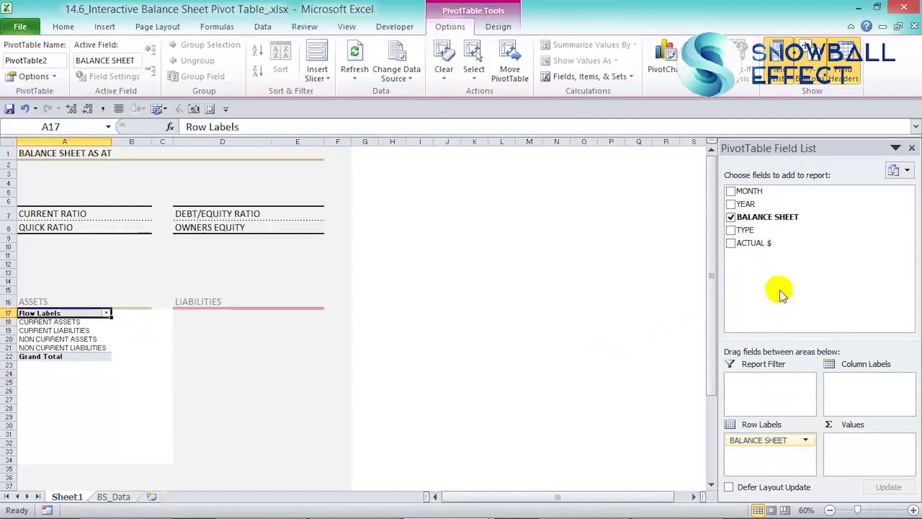
drag(782, 231, 781, 464)
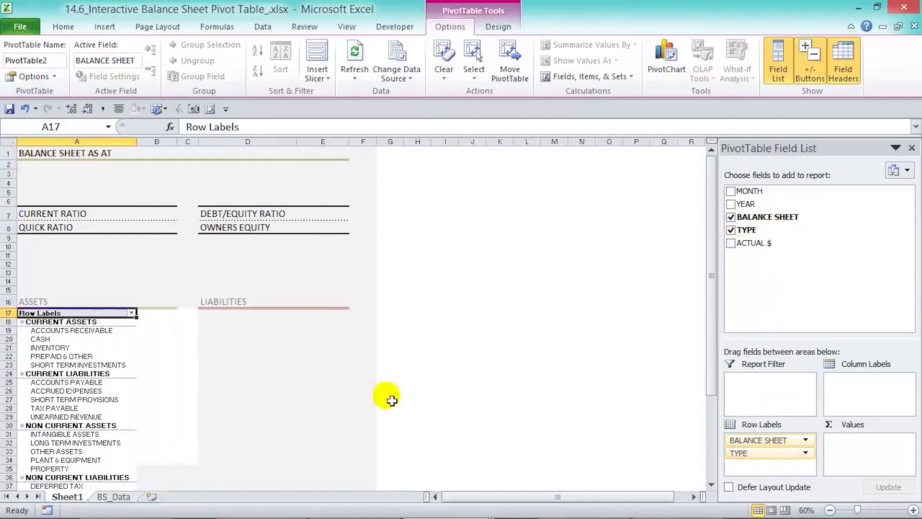
scroll(240, 387, down, 2)
scroll(240, 387, down, 3)
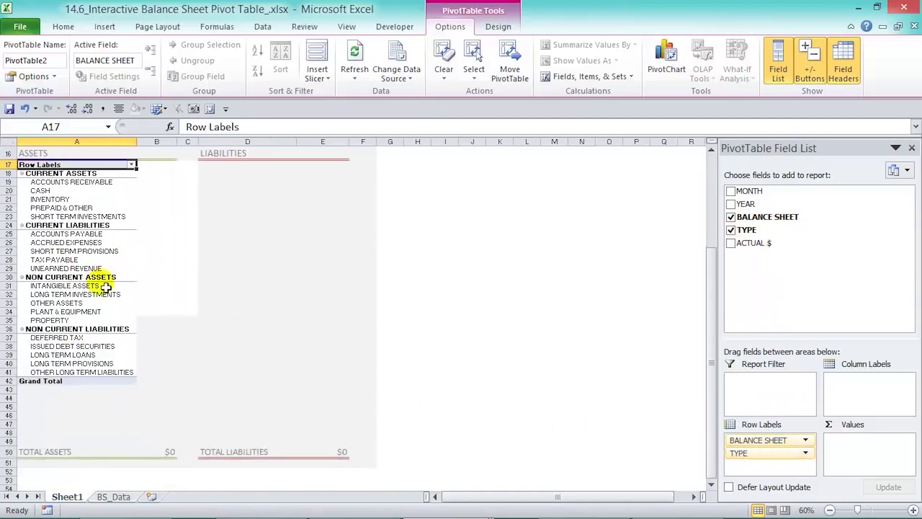
scroll(112, 298, up, 1)
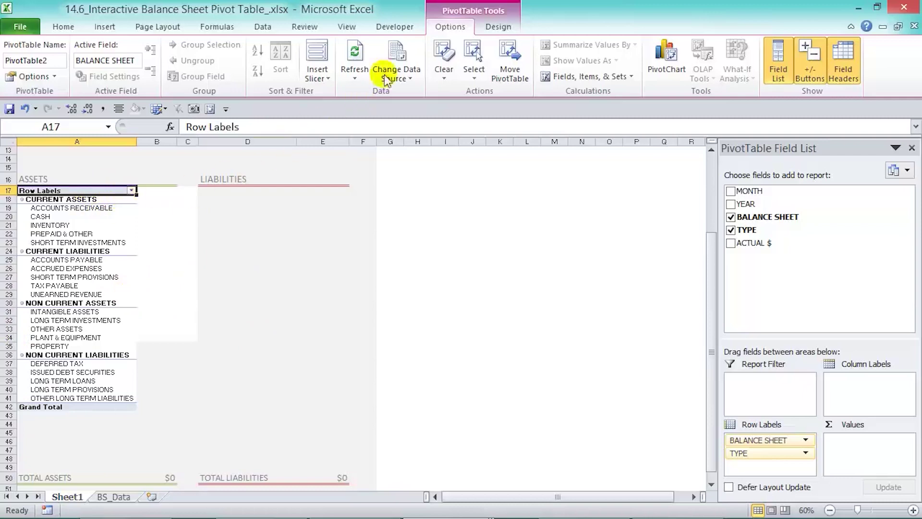
Turn off autofit column widths on update in the pivot table options.
click(33, 76)
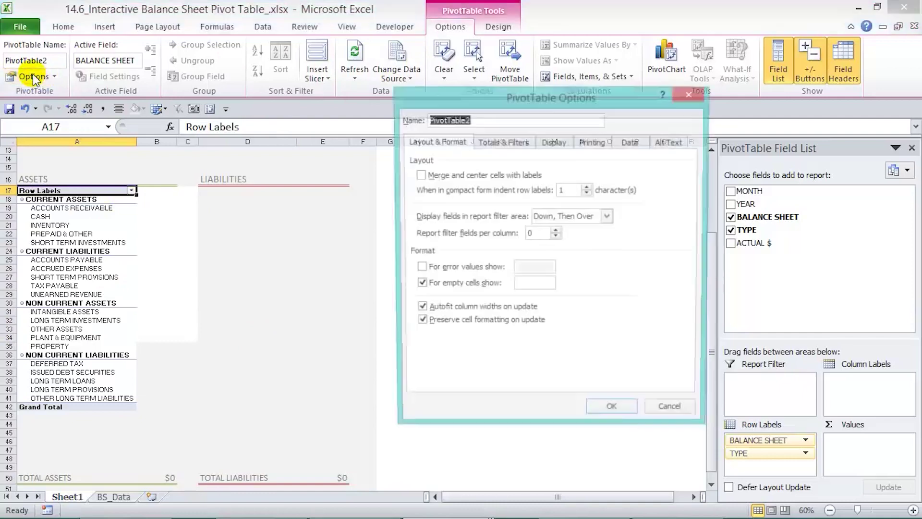
click(418, 310)
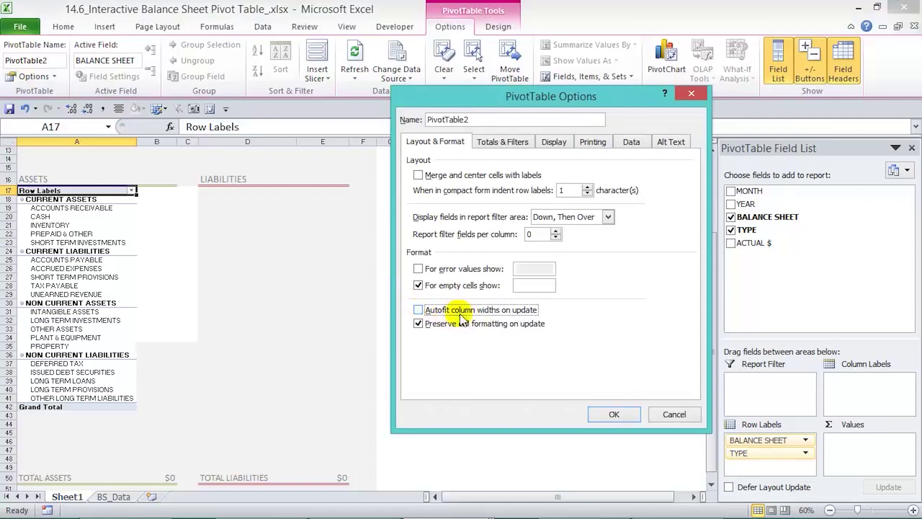
click(614, 414)
Set the pivot table to show no subtotals.
click(497, 27)
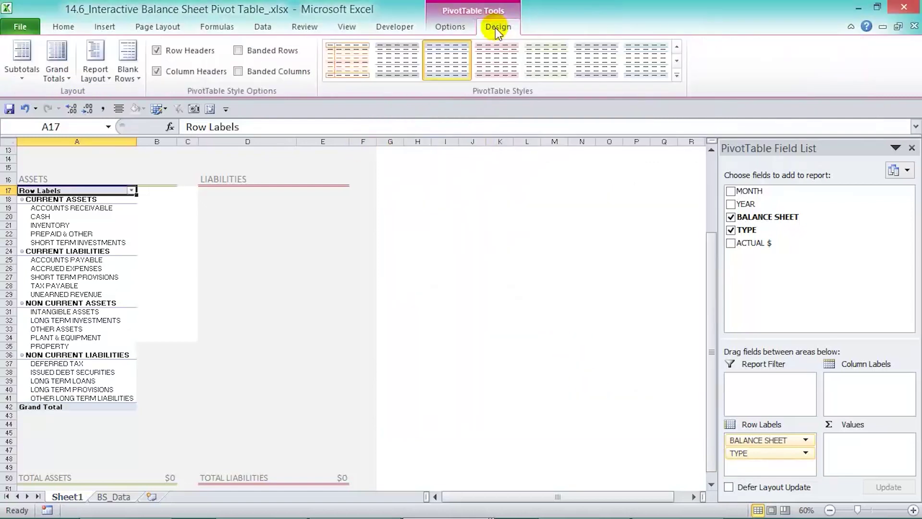
click(21, 71)
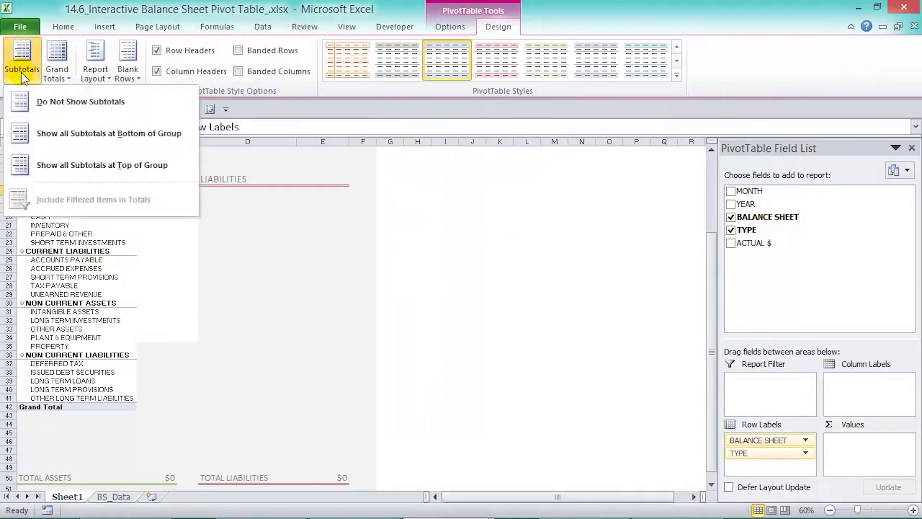
click(41, 102)
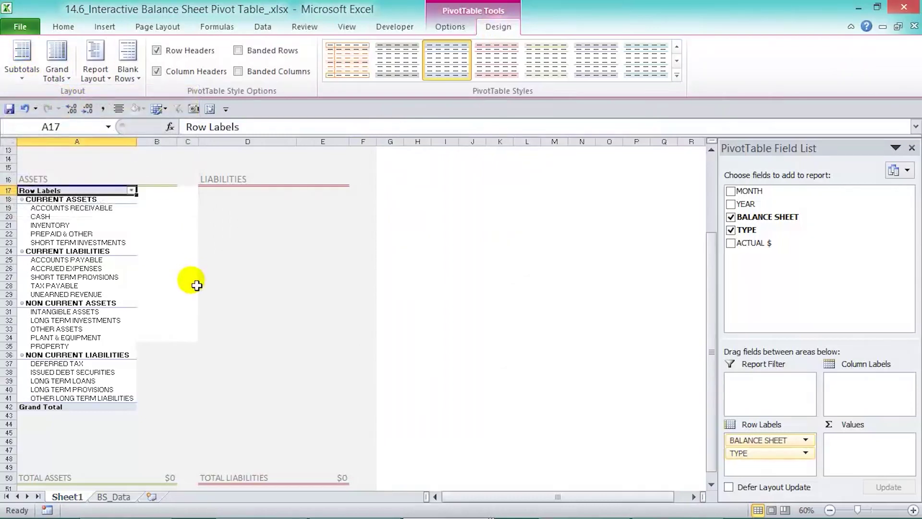
click(450, 26)
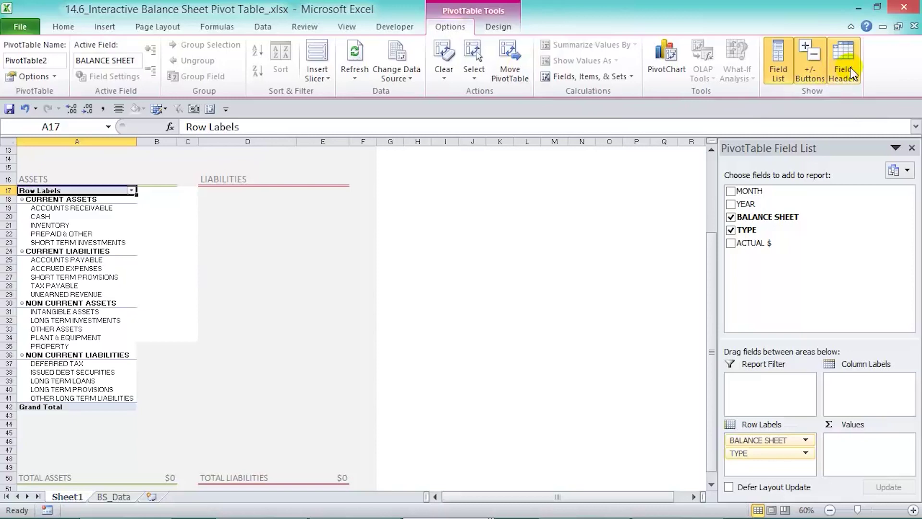
Hide field headers and +/- buttons, and add ACTUAL $ as summed values.
click(851, 73)
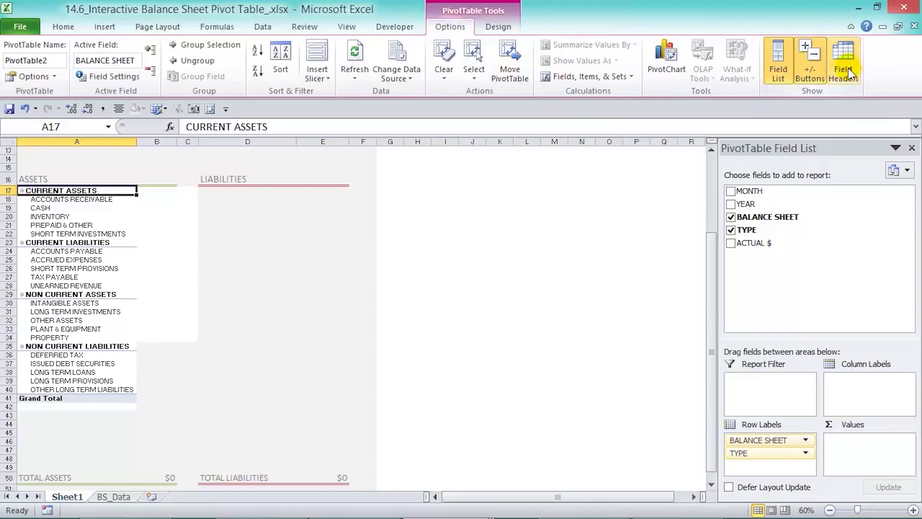
click(812, 74)
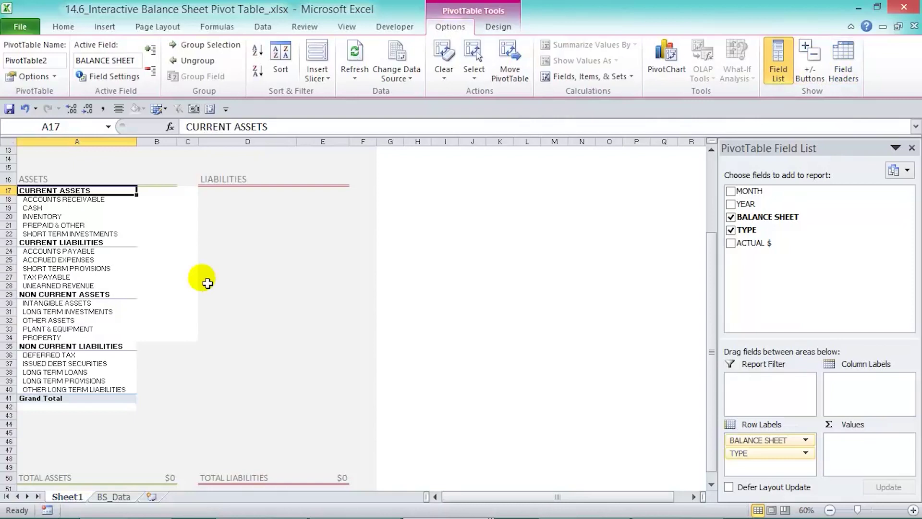
mouse_move(753, 243)
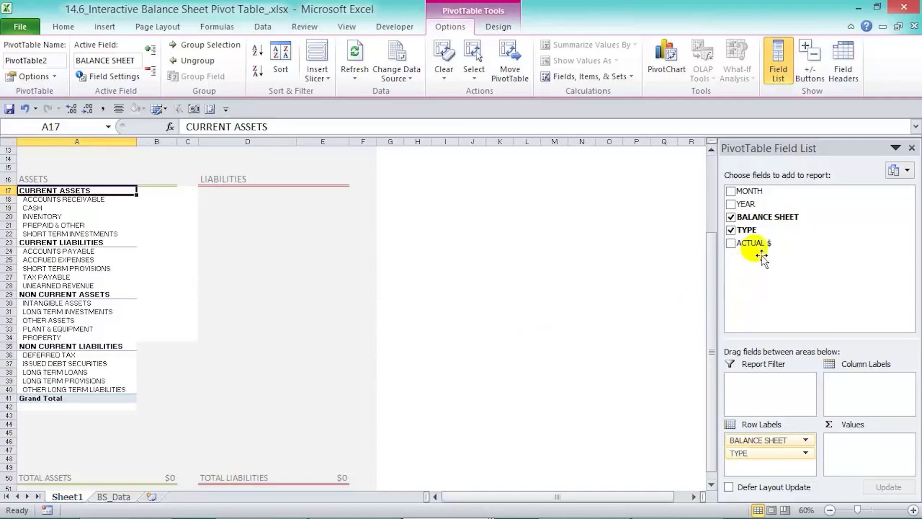
drag(768, 243, 879, 454)
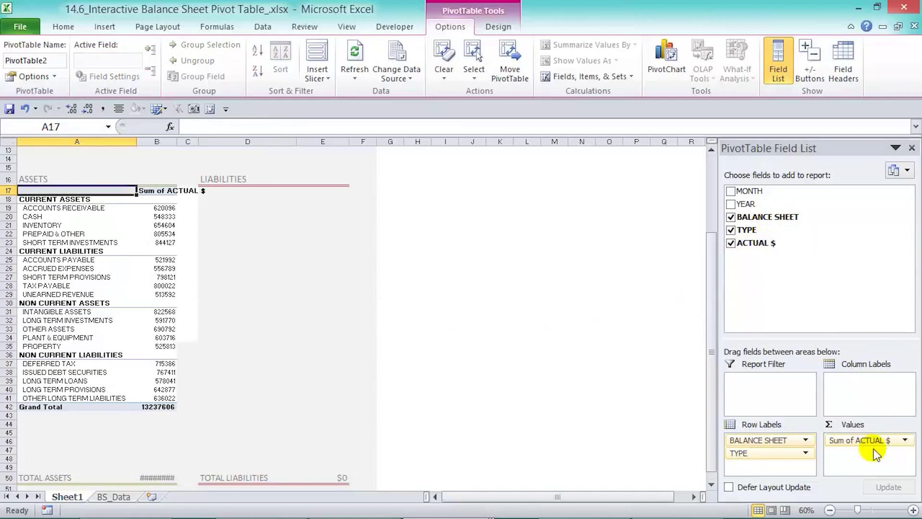
Blank the value header and rename Grand Total to TOTAL CURRENT ASSETS.
click(159, 191)
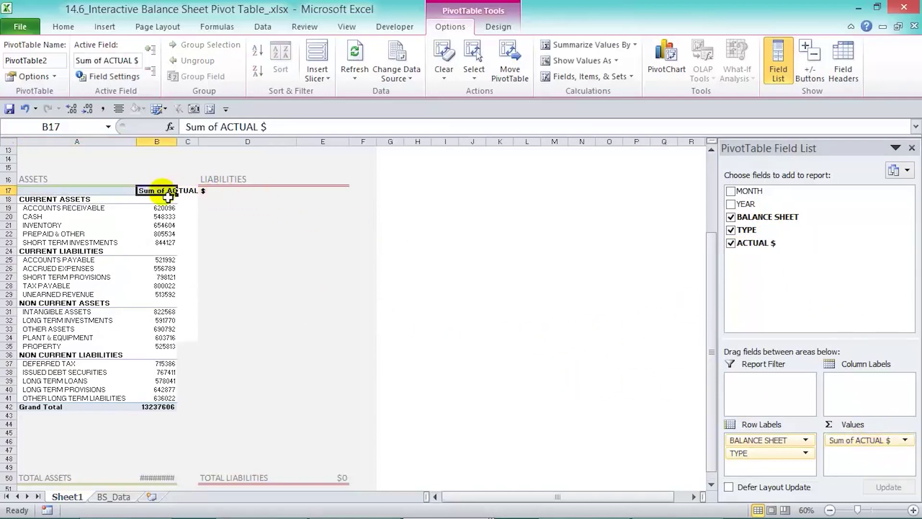
drag(295, 127, 186, 127)
key(BackSpace)
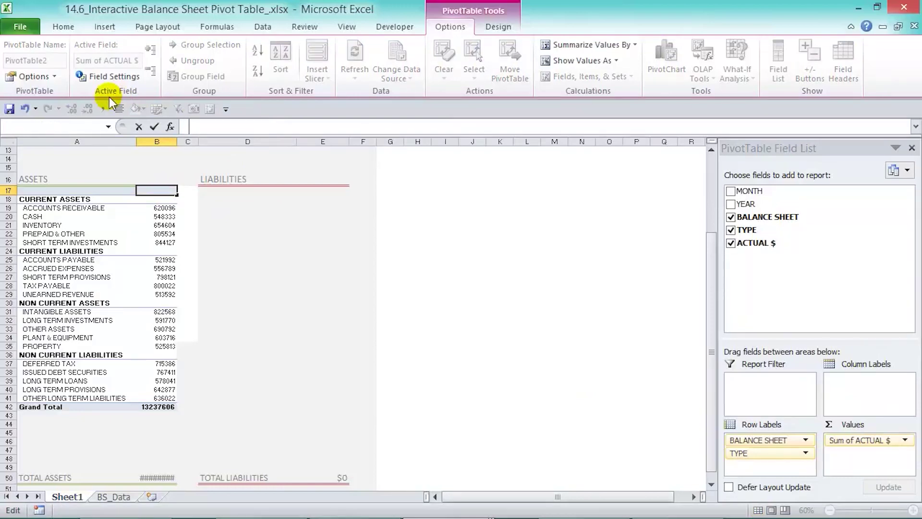
key(Return)
click(70, 407)
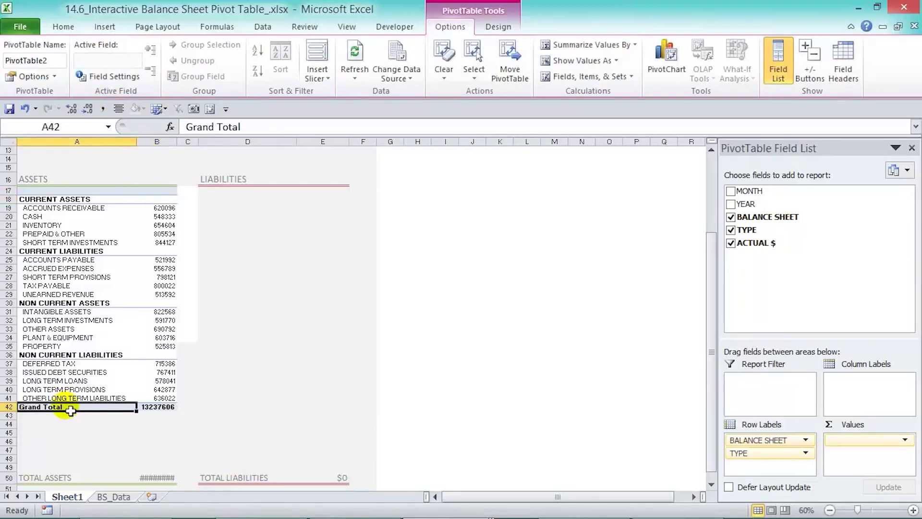
text(TOTAL CURRENT ASSETS)
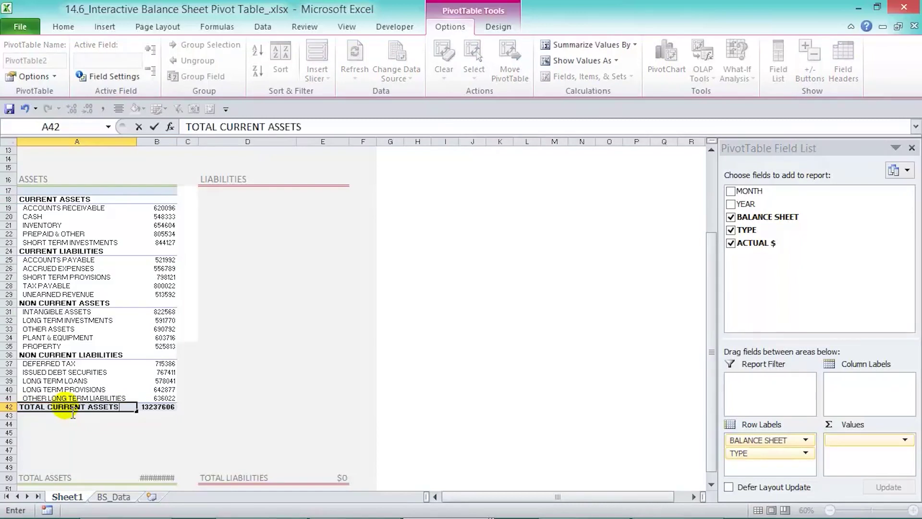
key(Return)
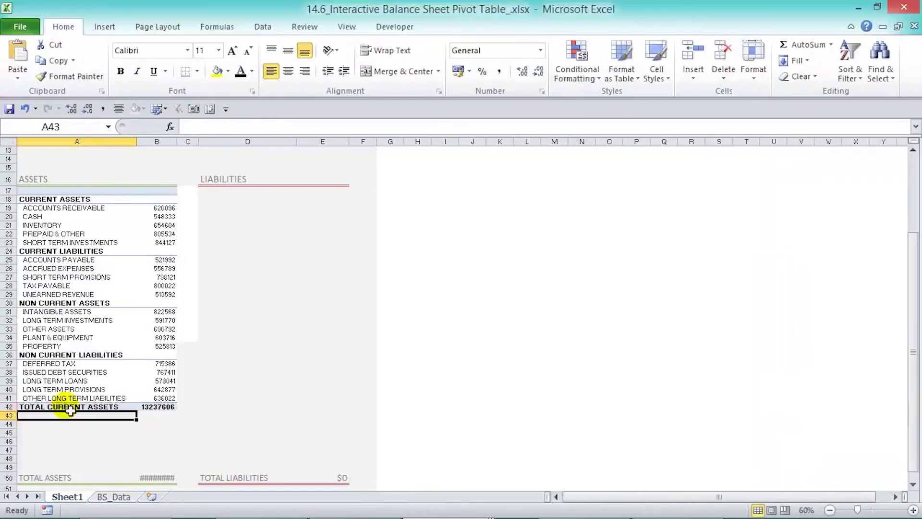
Format the ACTUAL $ values as $ currency with 0 decimals and red negatives.
click(159, 234)
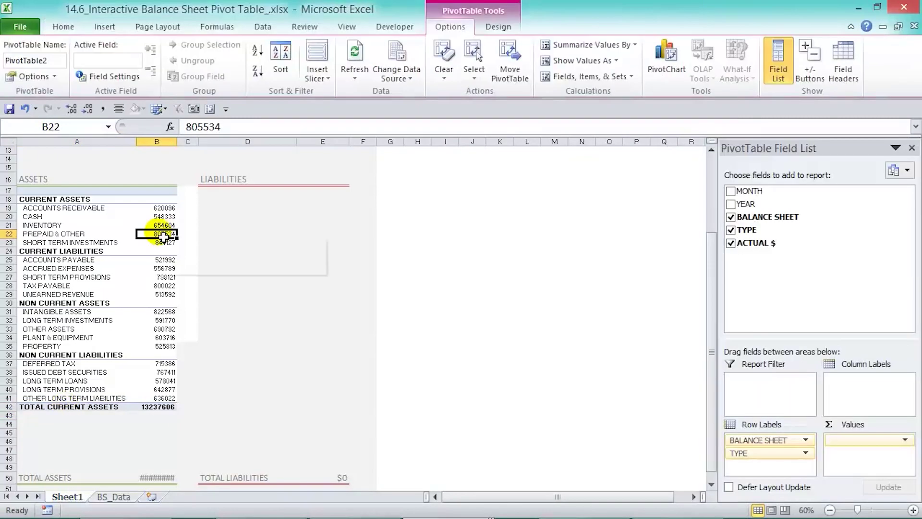
click(905, 439)
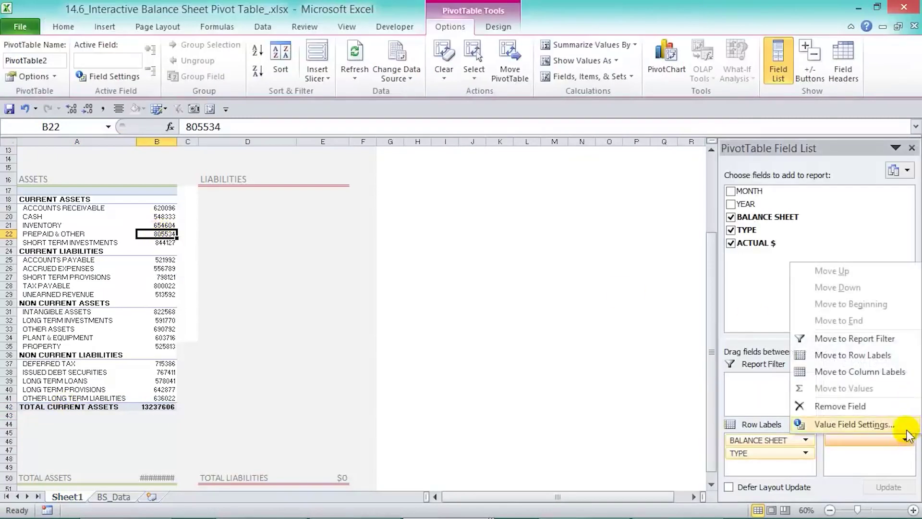
click(894, 427)
click(476, 358)
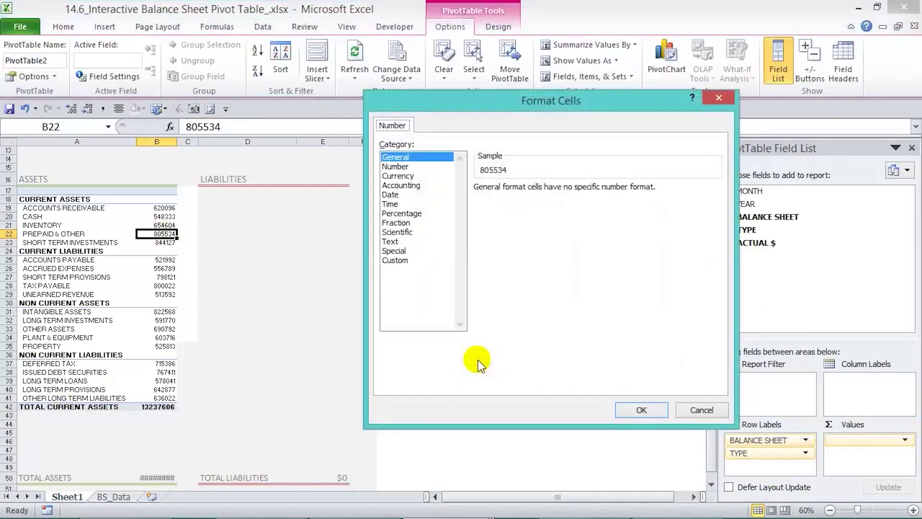
click(410, 175)
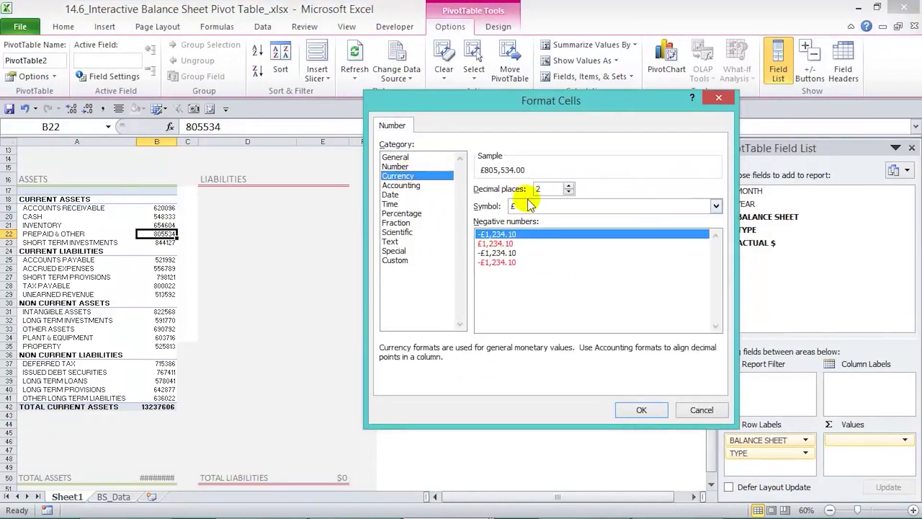
click(716, 206)
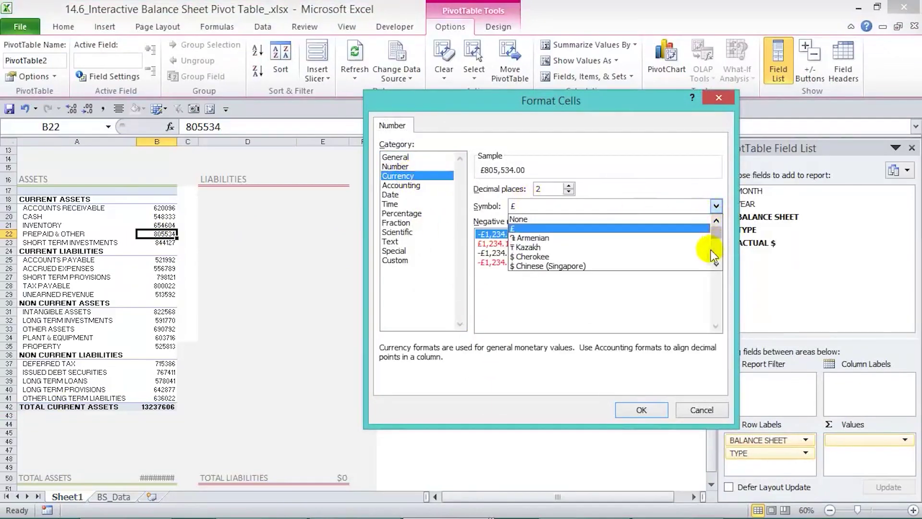
click(699, 257)
click(568, 192)
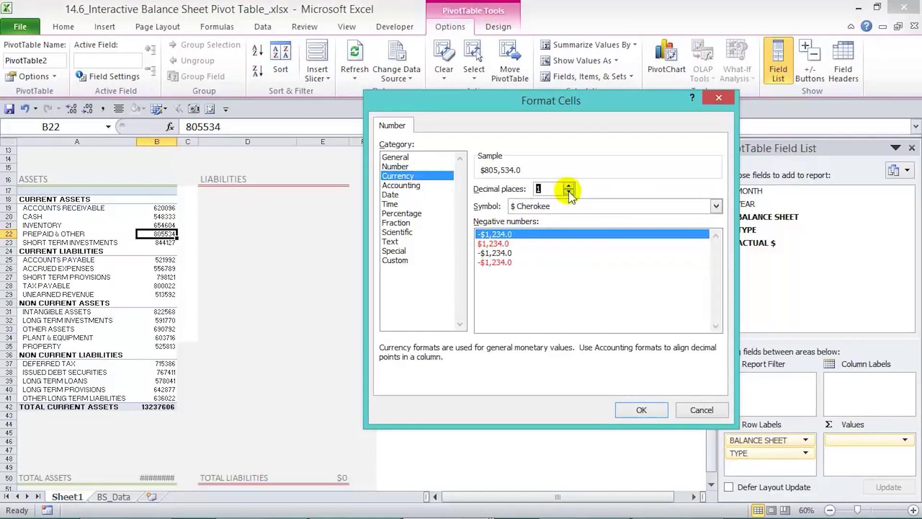
click(569, 191)
click(495, 262)
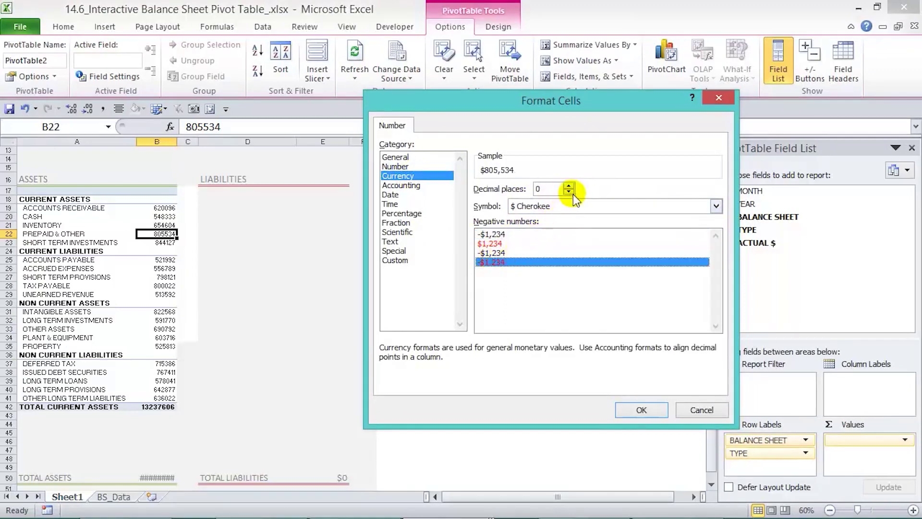
click(633, 409)
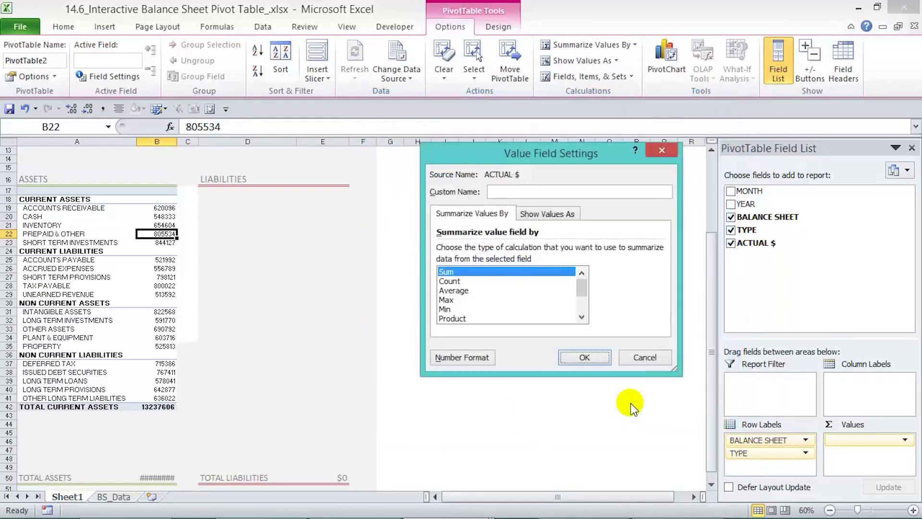
click(595, 361)
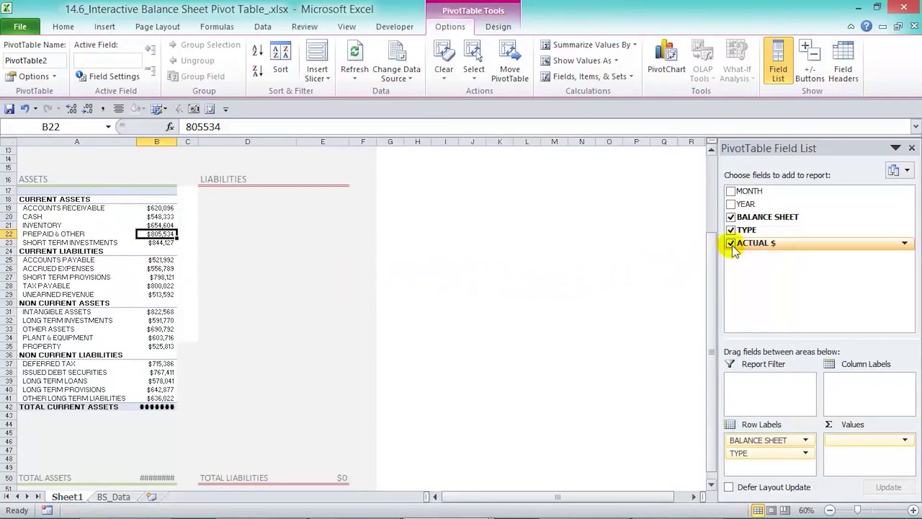
Filter the pivot to CURRENT ASSETS only and widen column B to show the total.
click(905, 217)
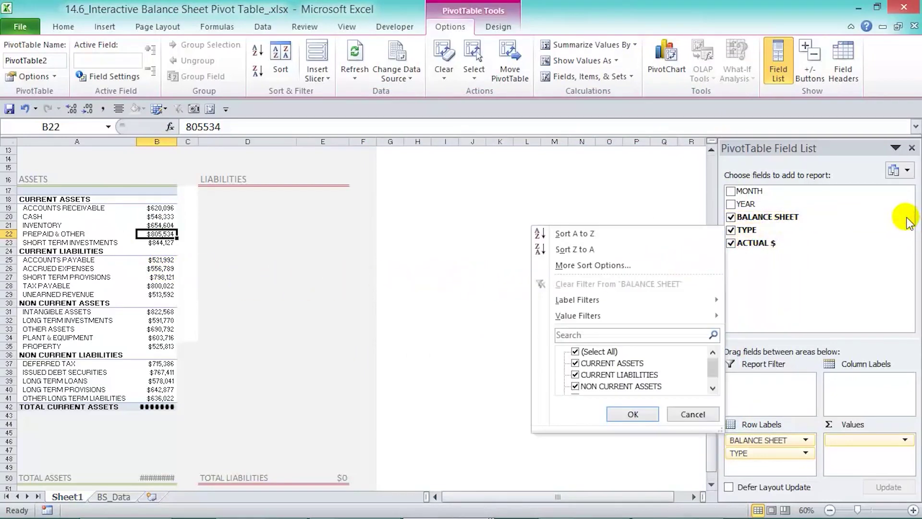
click(575, 363)
click(633, 414)
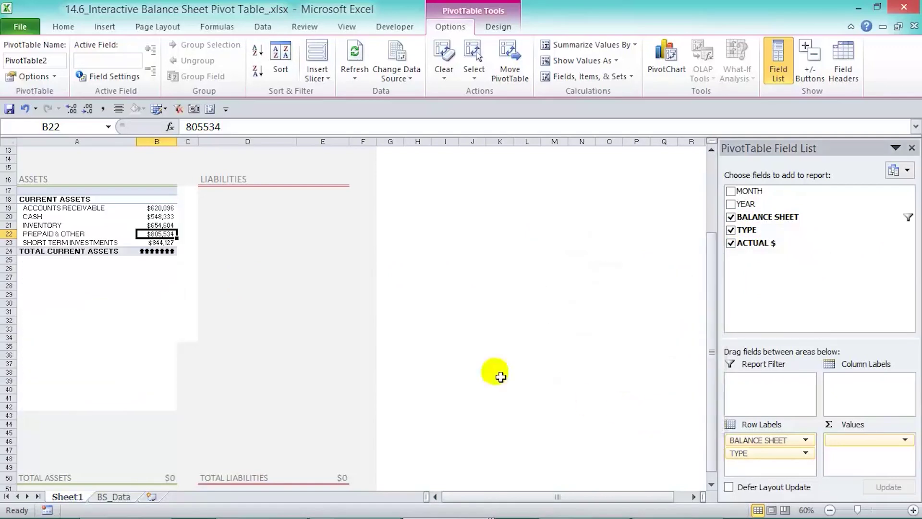
drag(177, 142, 185, 142)
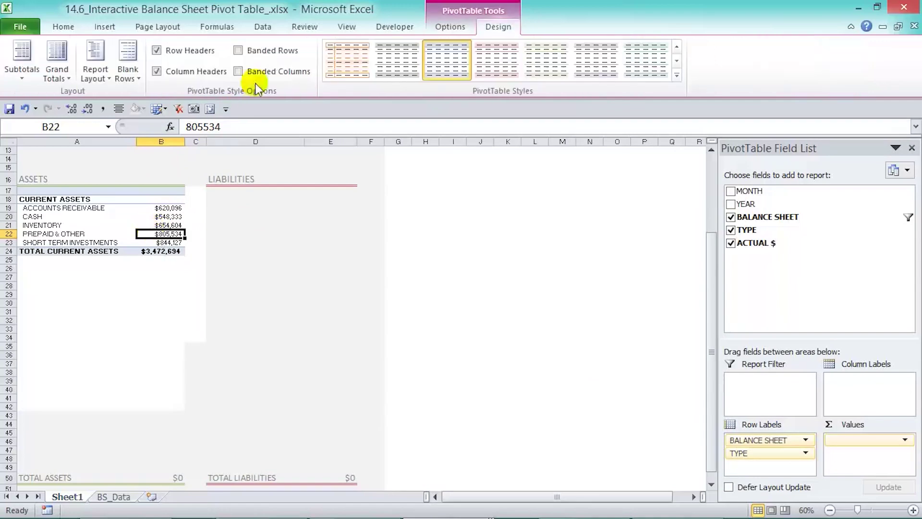
Apply the second plain light pivot table style to the assets pivot.
click(675, 73)
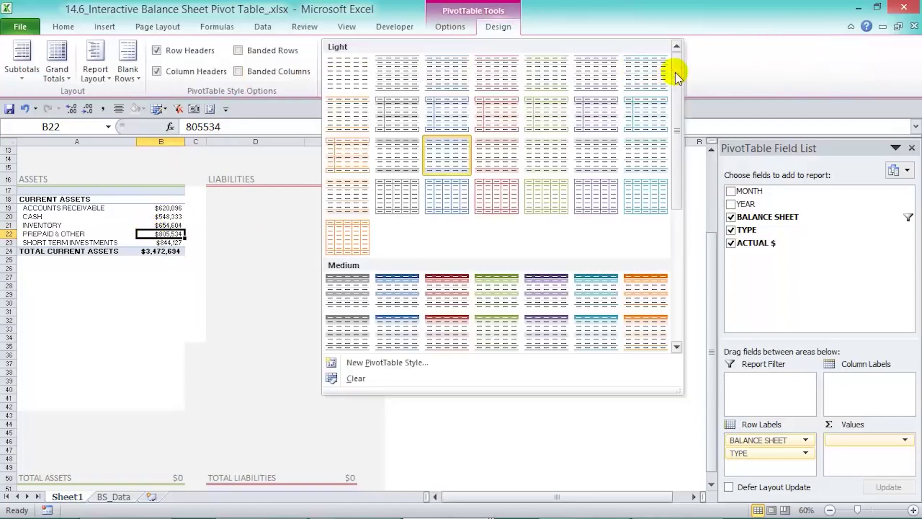
click(389, 68)
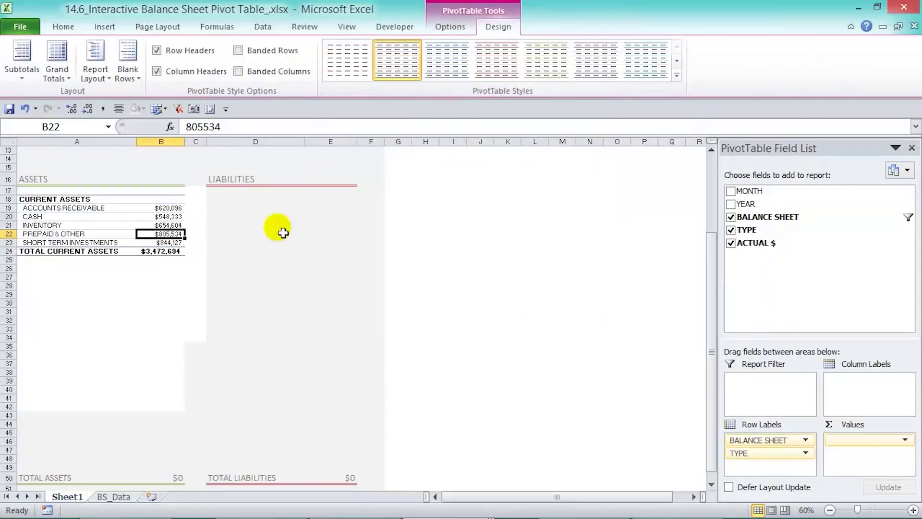
click(35, 199)
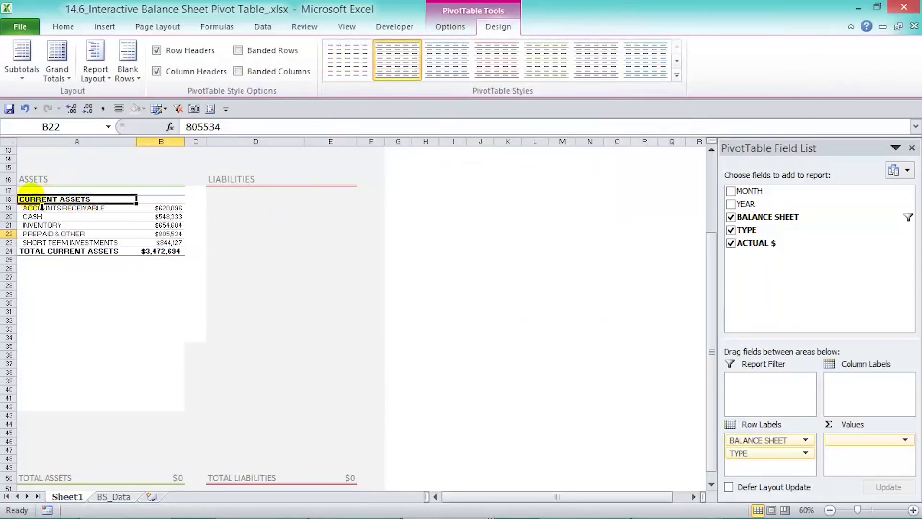
click(437, 28)
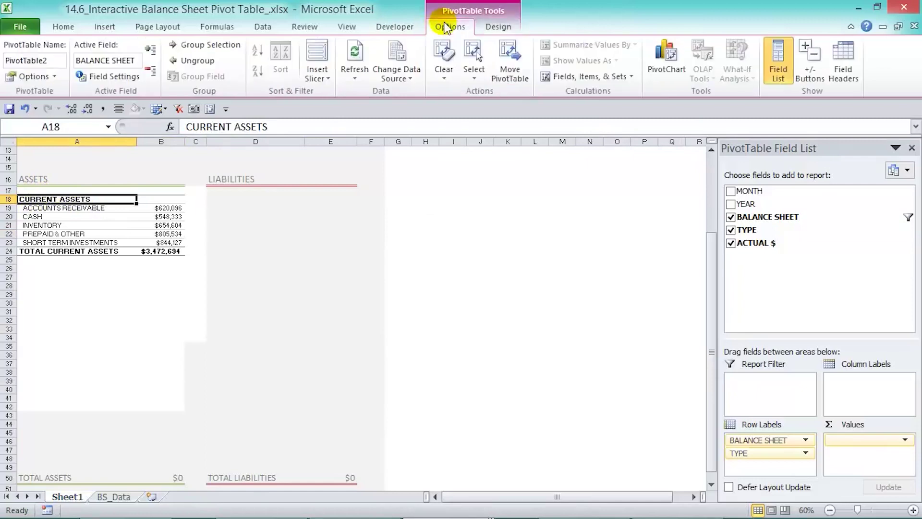
click(473, 57)
Copy the entire assets pivot table and paste it at D17 under LIABILITIES.
click(515, 141)
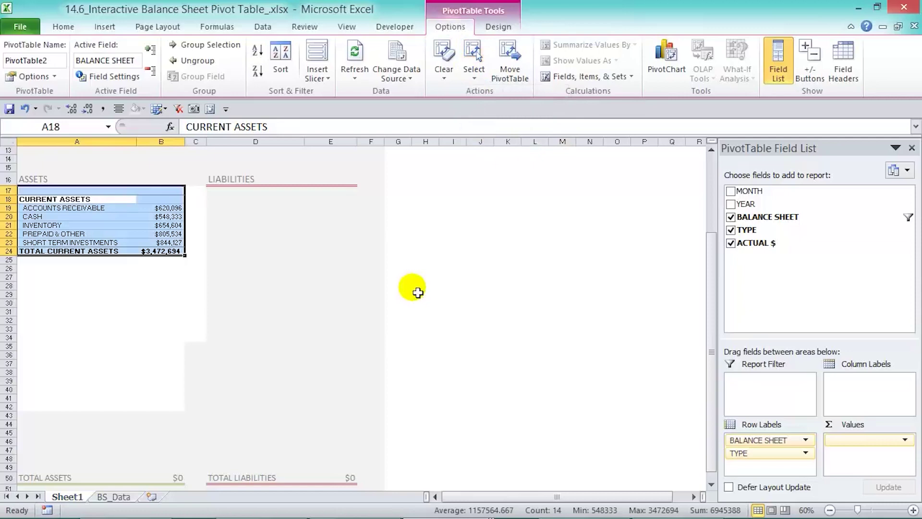
key(ctrl+c)
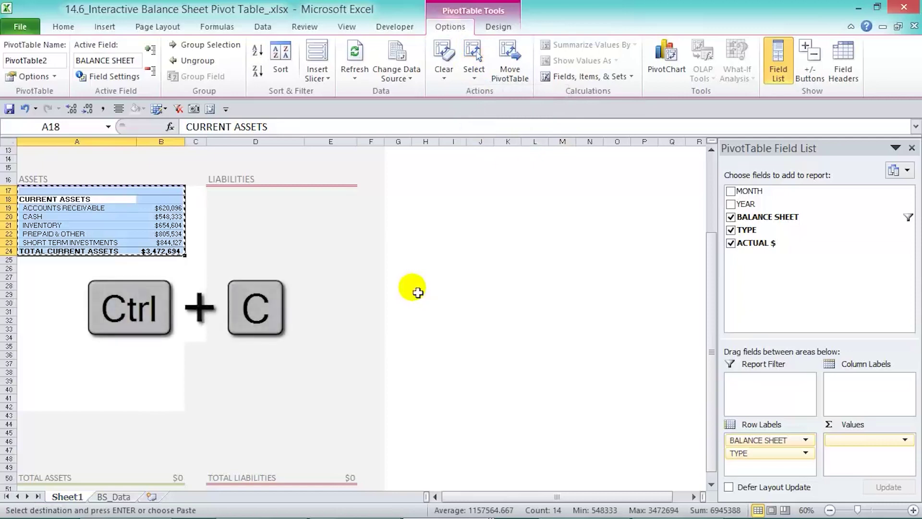
click(227, 192)
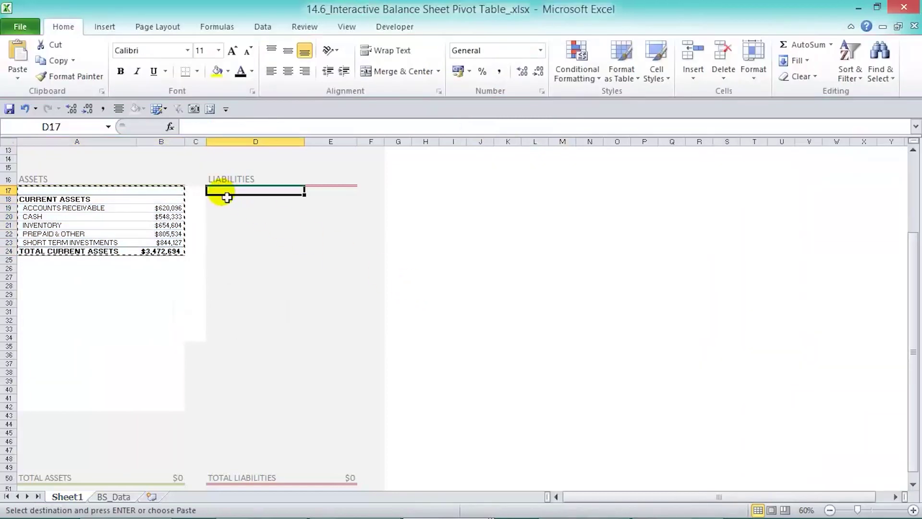
key(ctrl+v)
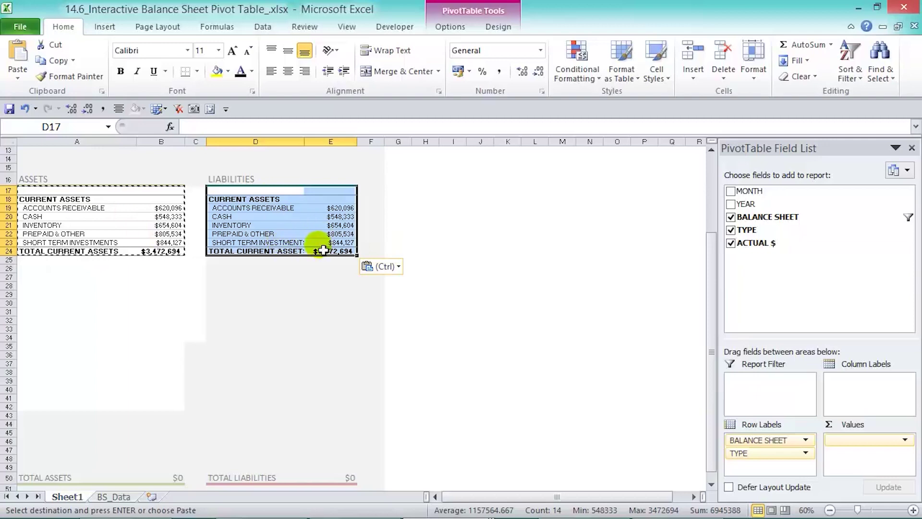
Filter the pasted pivot's BALANCE SHEET field to CURRENT LIABILITIES only.
click(257, 199)
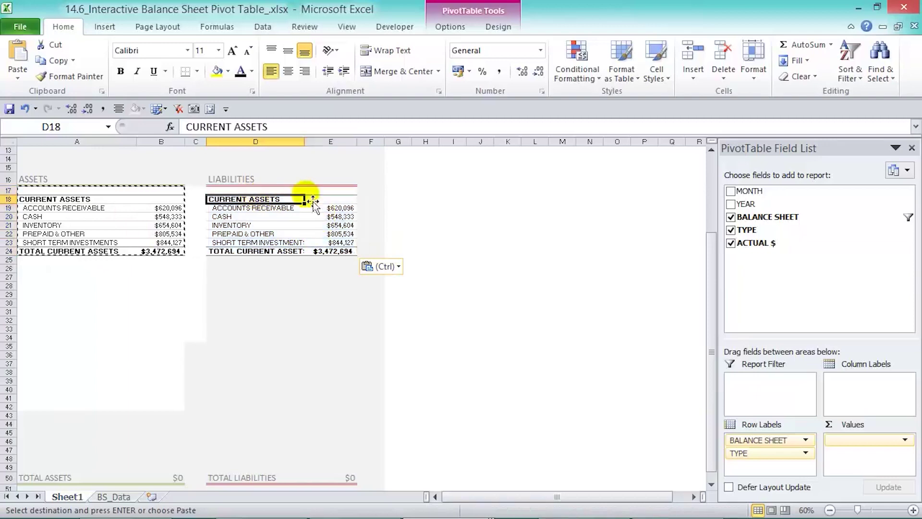
mouse_move(905, 218)
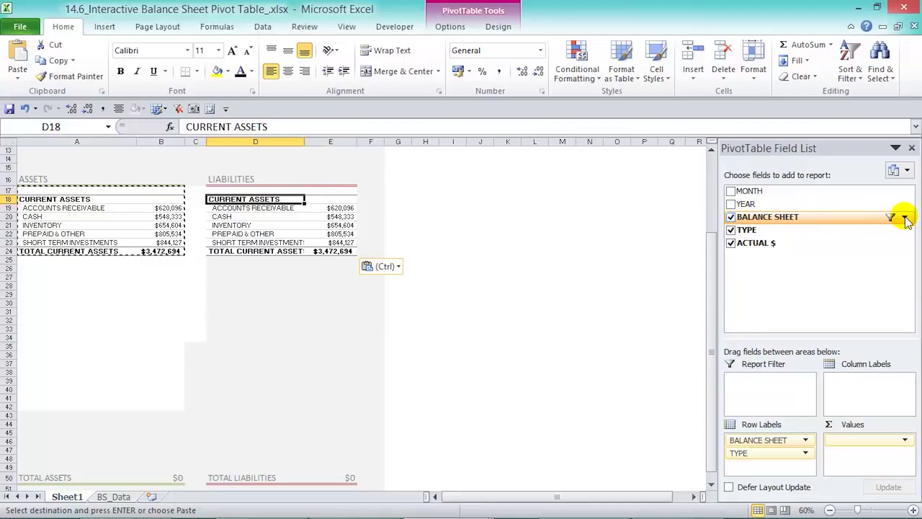
click(904, 218)
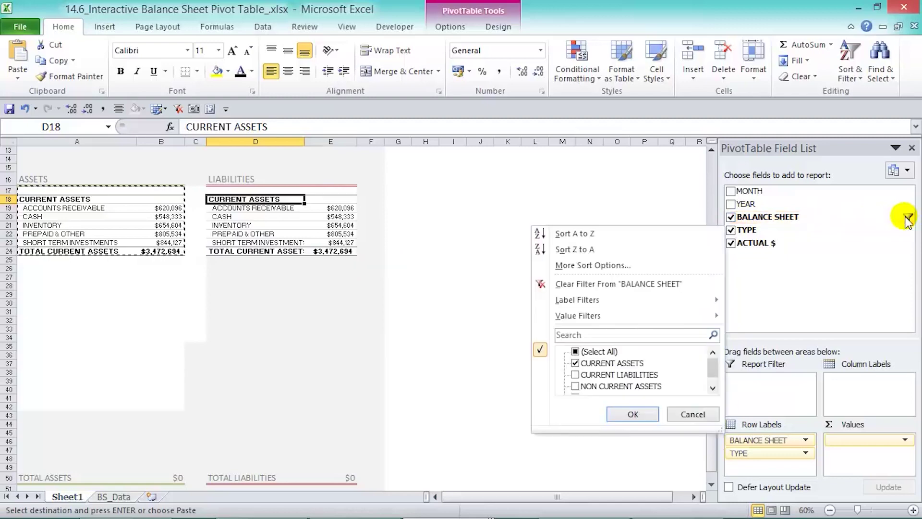
click(576, 363)
click(577, 375)
click(633, 414)
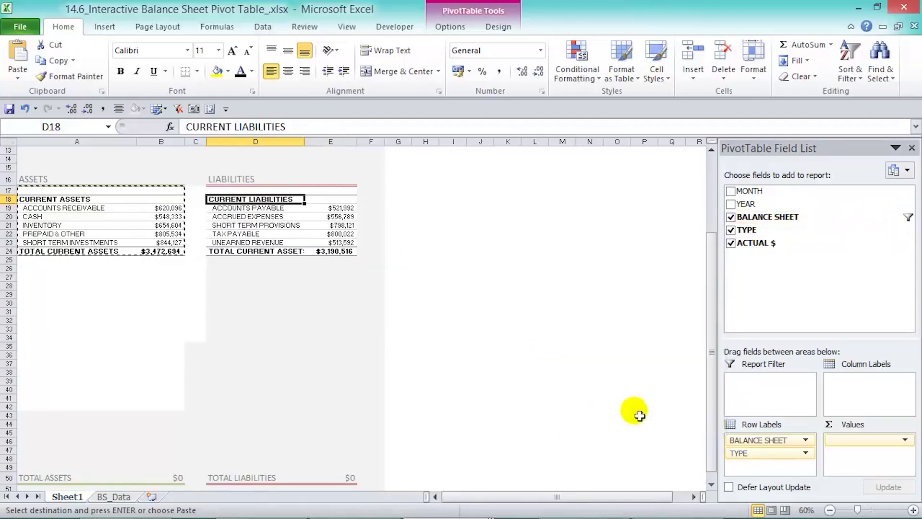
click(354, 281)
Copy the entire assets pivot table and paste copies at A26 and D26.
key(Escape)
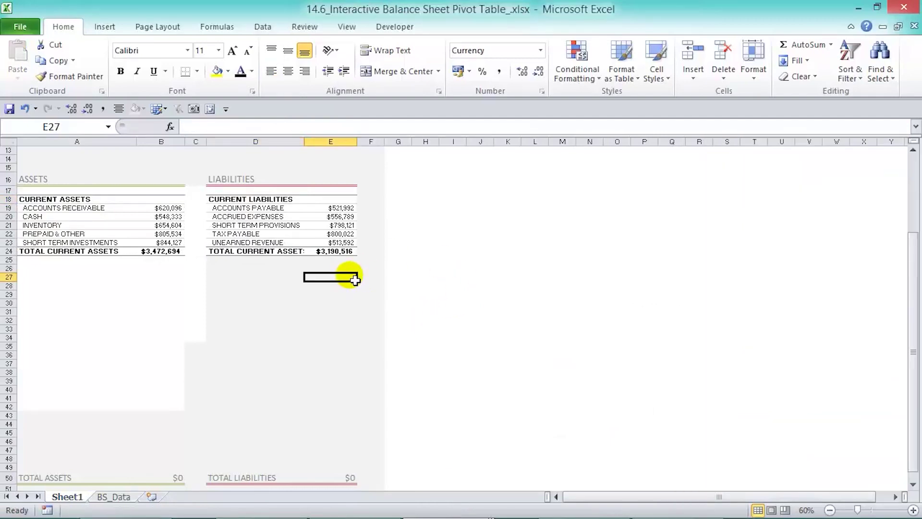
scroll(354, 278, up, 1)
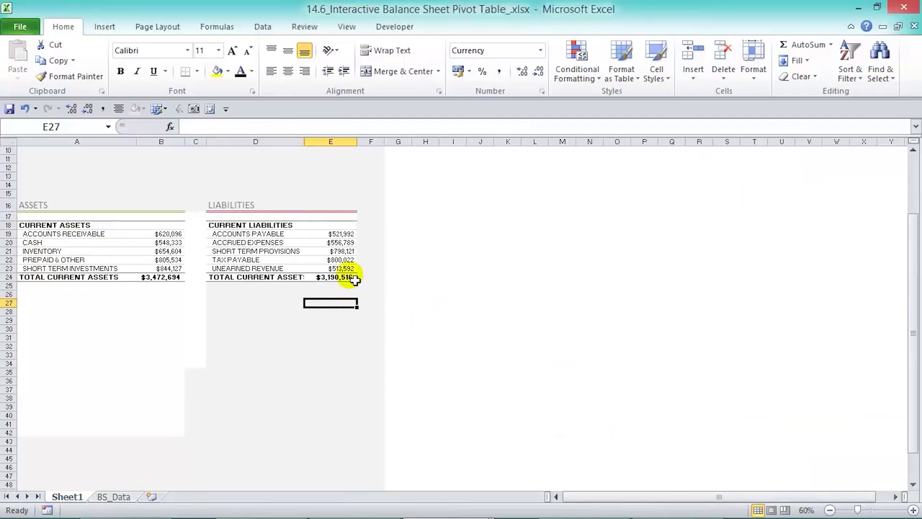
click(72, 225)
click(463, 29)
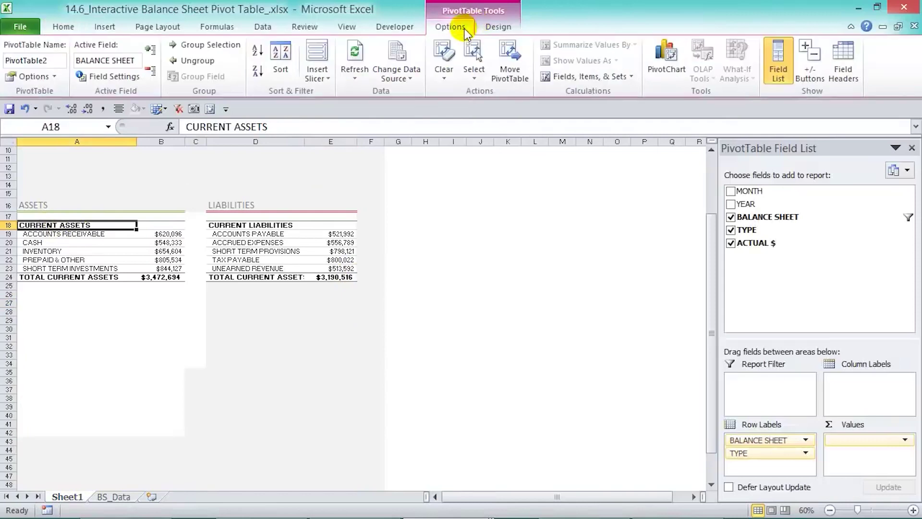
click(474, 53)
click(500, 141)
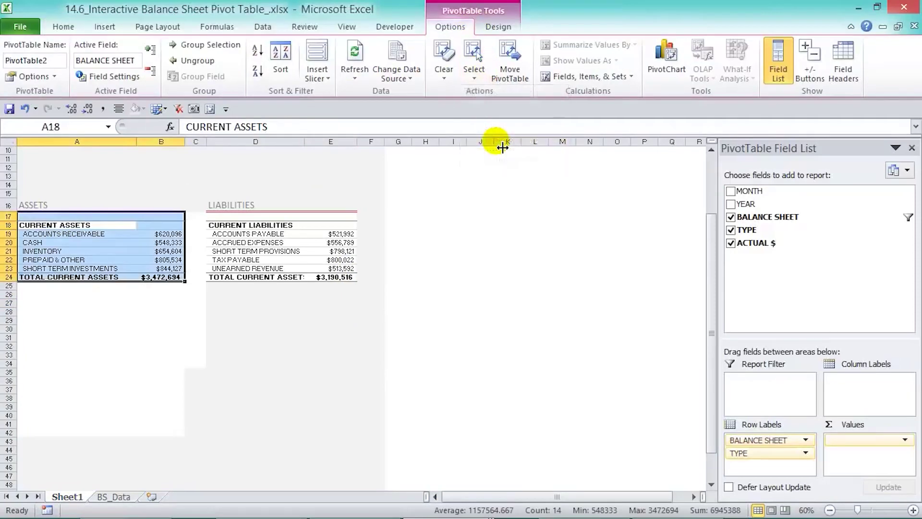
key(ctrl+c)
click(30, 295)
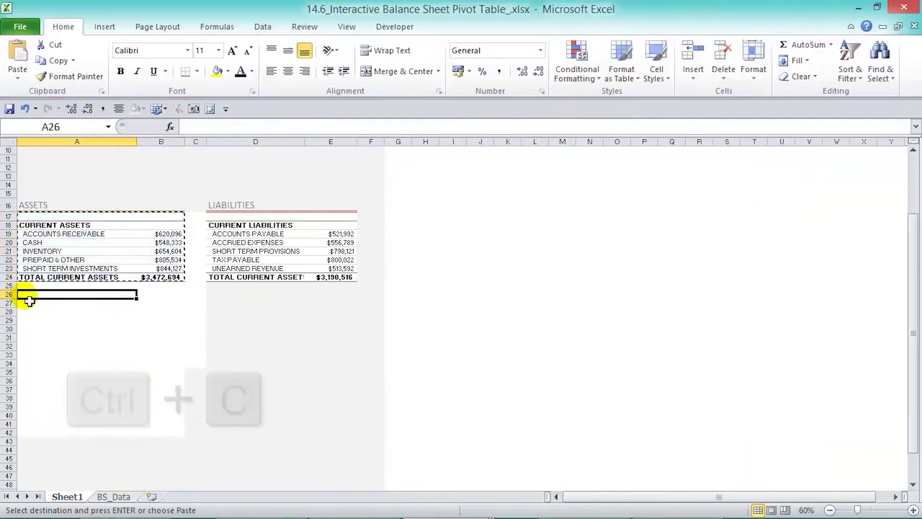
key(ctrl+v)
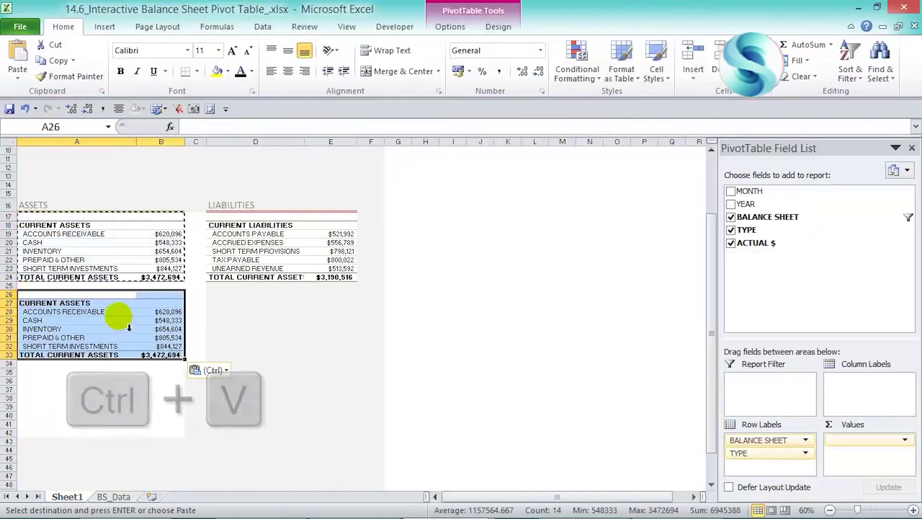
click(219, 298)
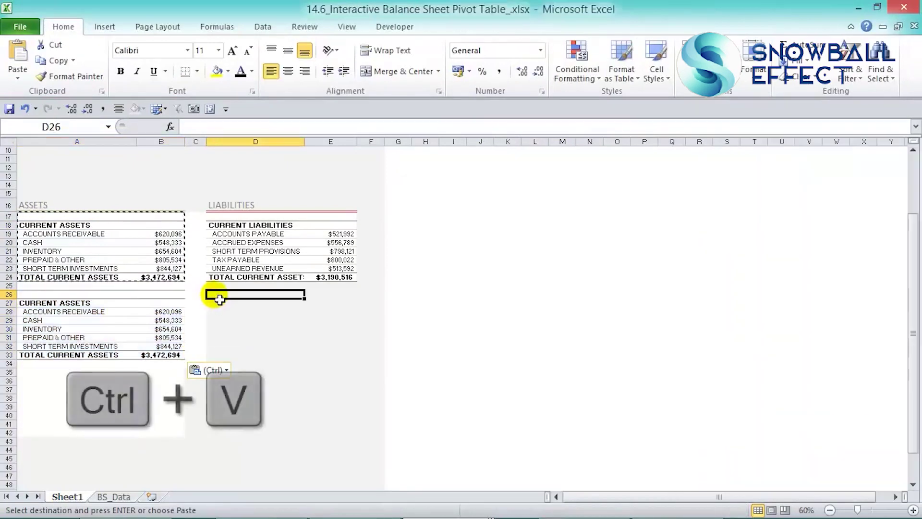
key(ctrl+v)
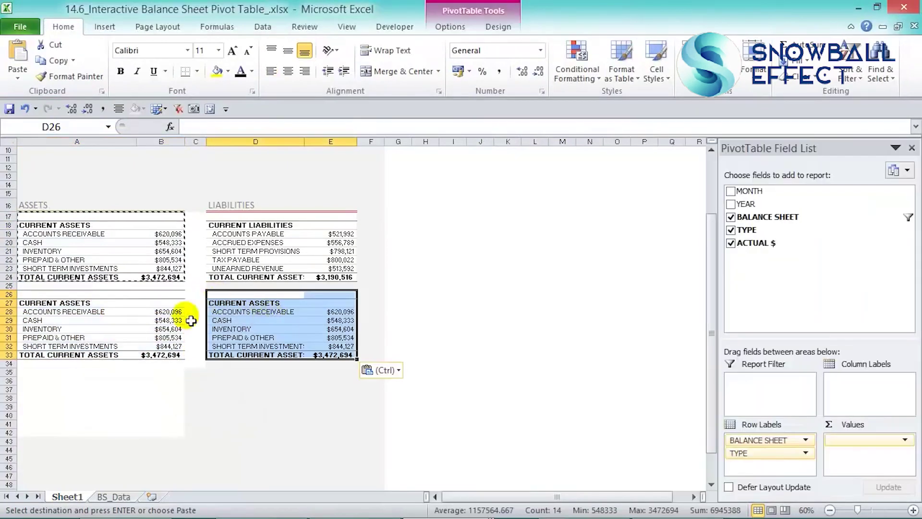
Filter the A26 pivot copy to NON CURRENT ASSETS only.
click(146, 314)
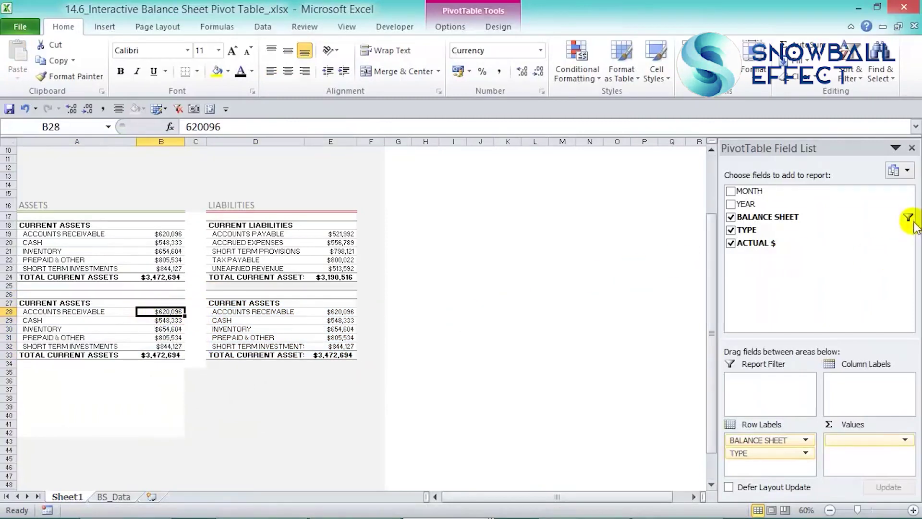
click(906, 218)
click(575, 351)
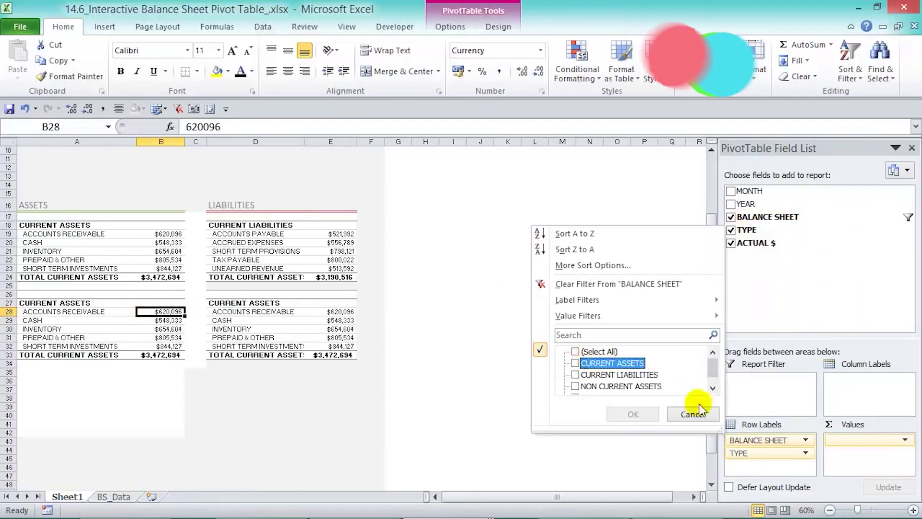
drag(721, 431, 726, 464)
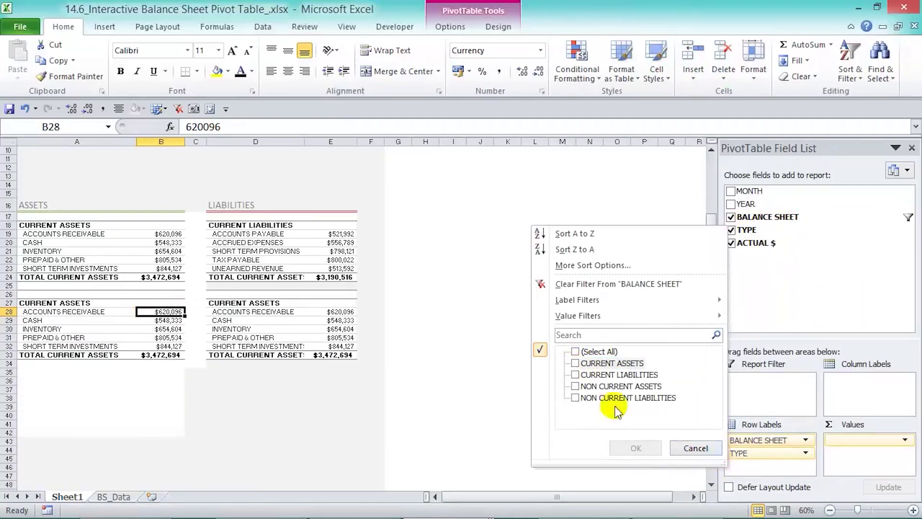
click(575, 387)
click(634, 448)
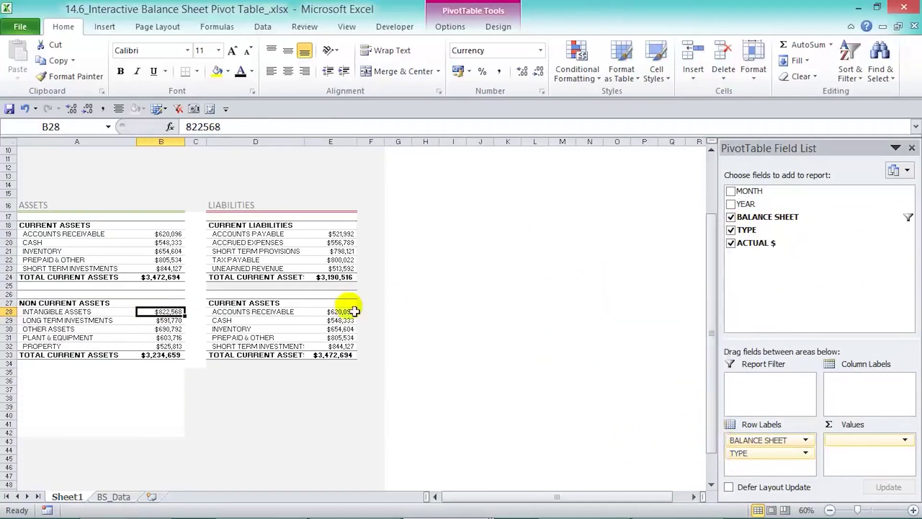
Filter the D26 pivot copy to NON CURRENT LIABILITIES only.
click(340, 312)
click(906, 218)
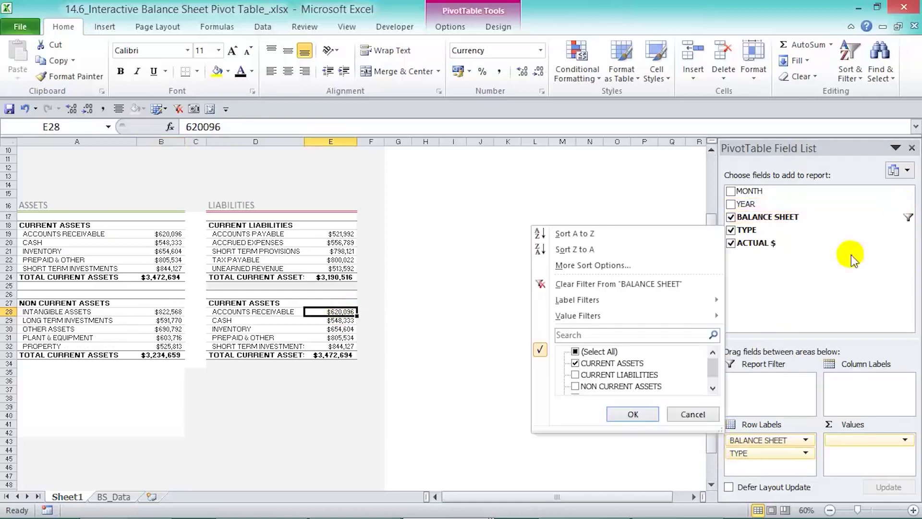
drag(724, 434, 725, 468)
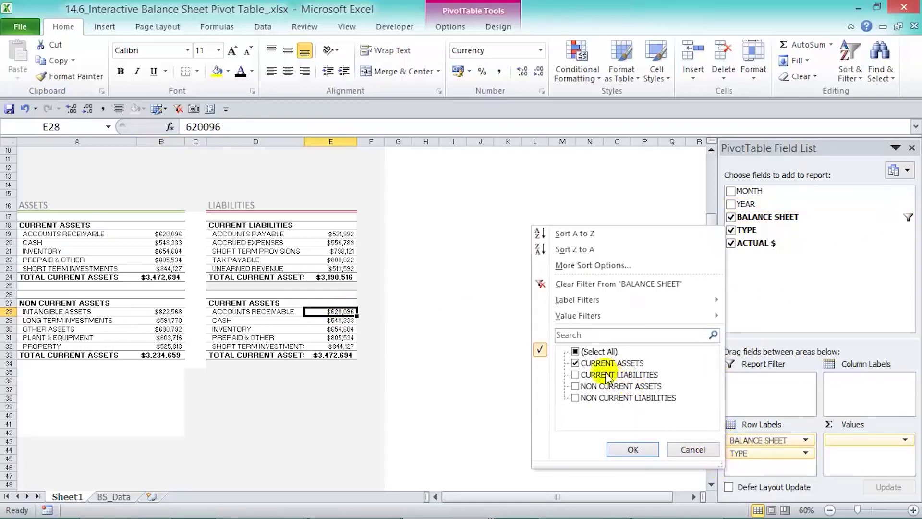
click(575, 363)
click(575, 399)
click(633, 450)
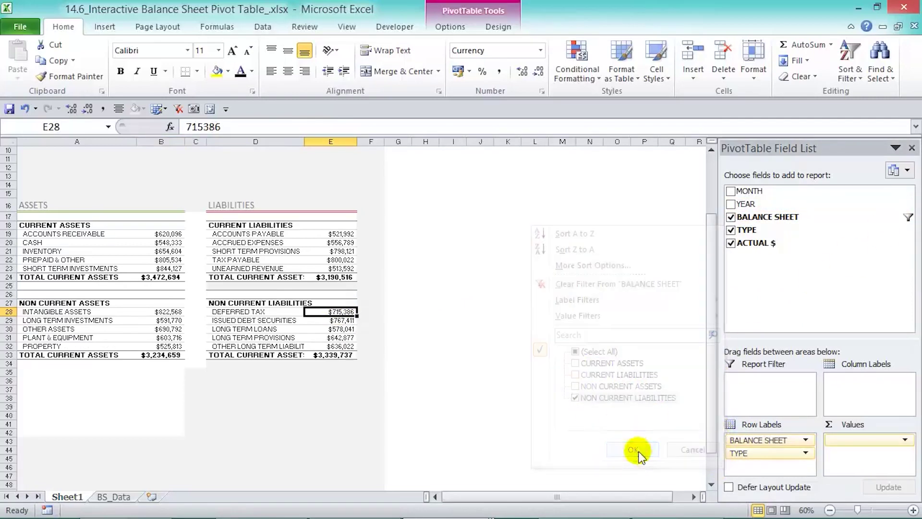
scroll(192, 346, down, 2)
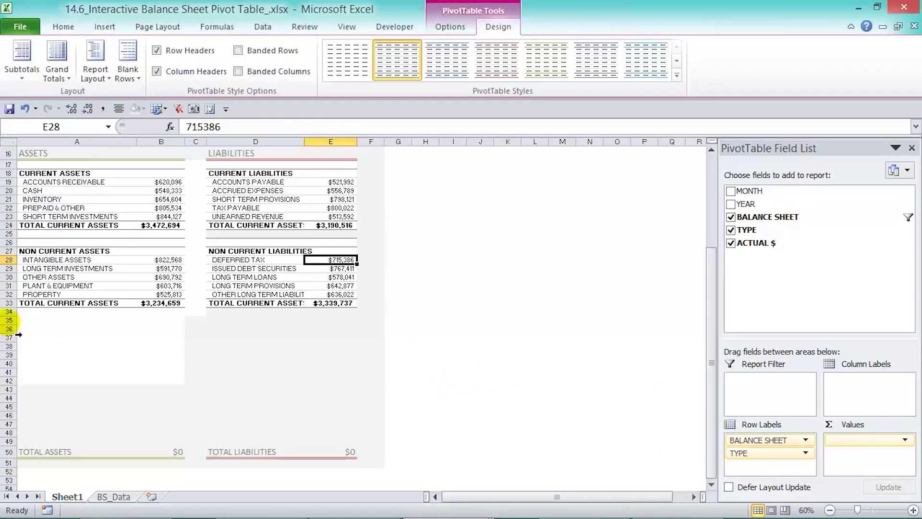
drag(10, 320, 17, 436)
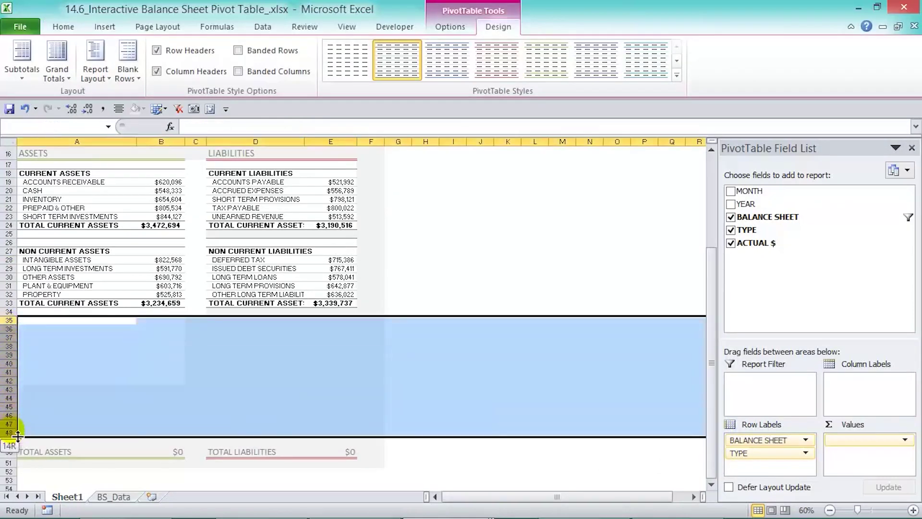
right_click(100, 387)
click(155, 298)
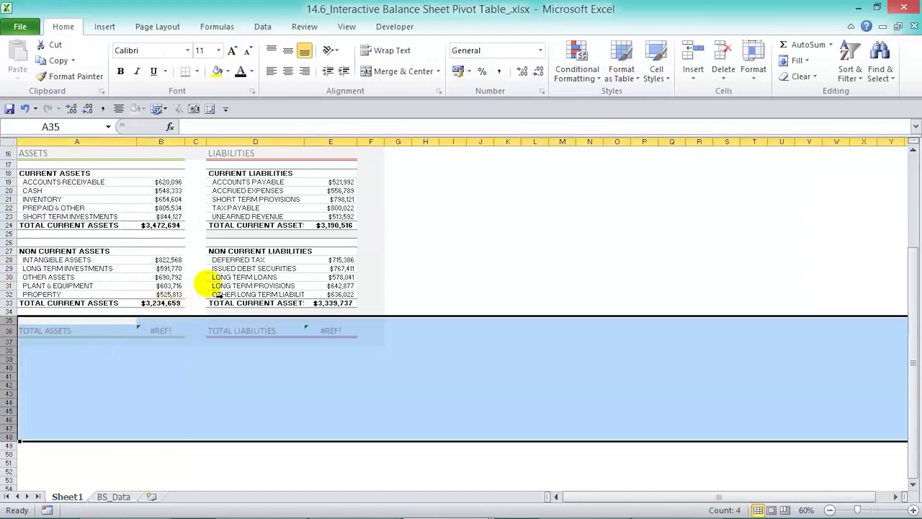
click(452, 294)
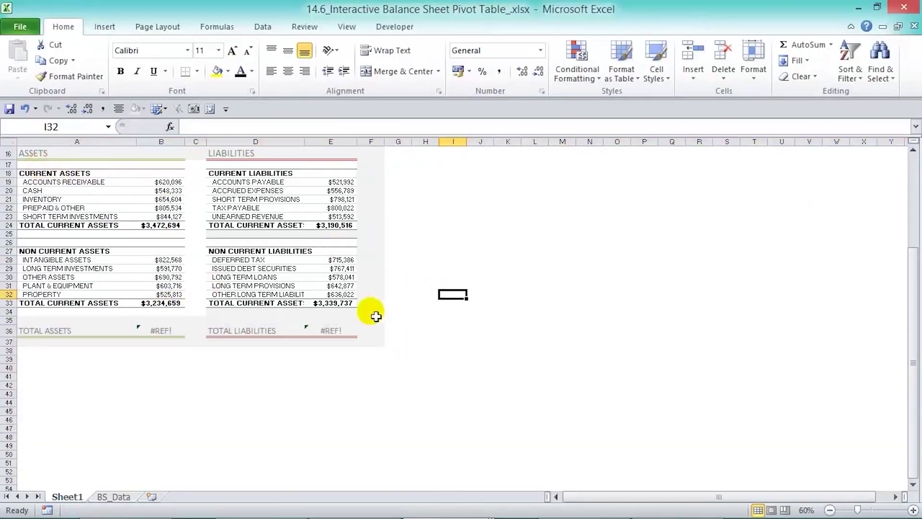
drag(376, 316, 25, 166)
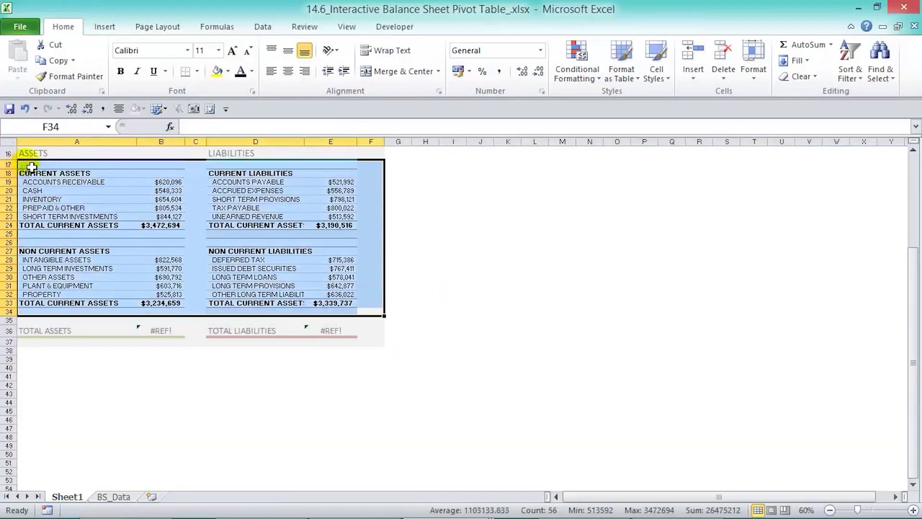
click(227, 71)
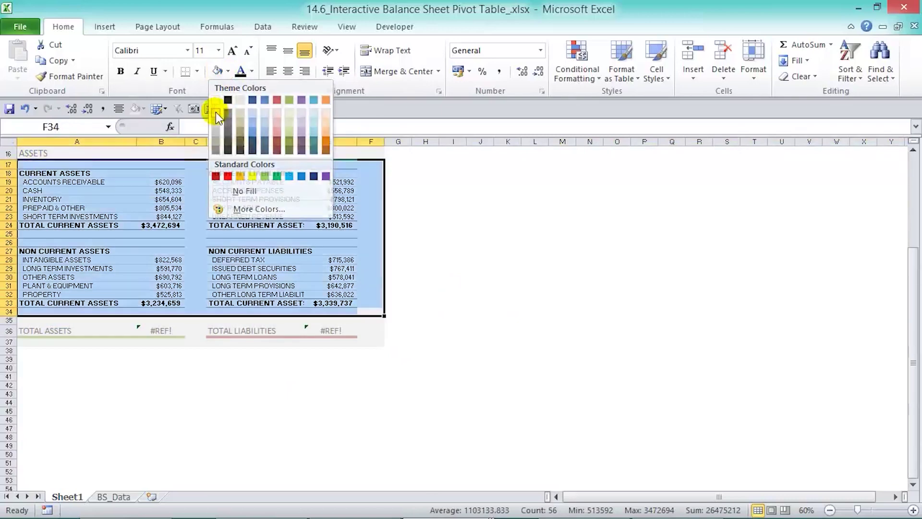
key(Escape)
Enter a Total Assets formula adding the current and non-current asset totals.
click(161, 331)
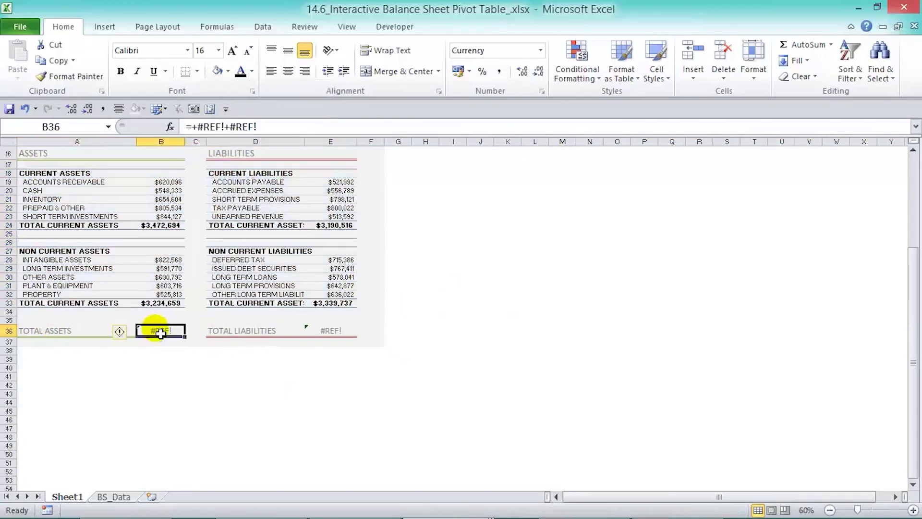
text(+)
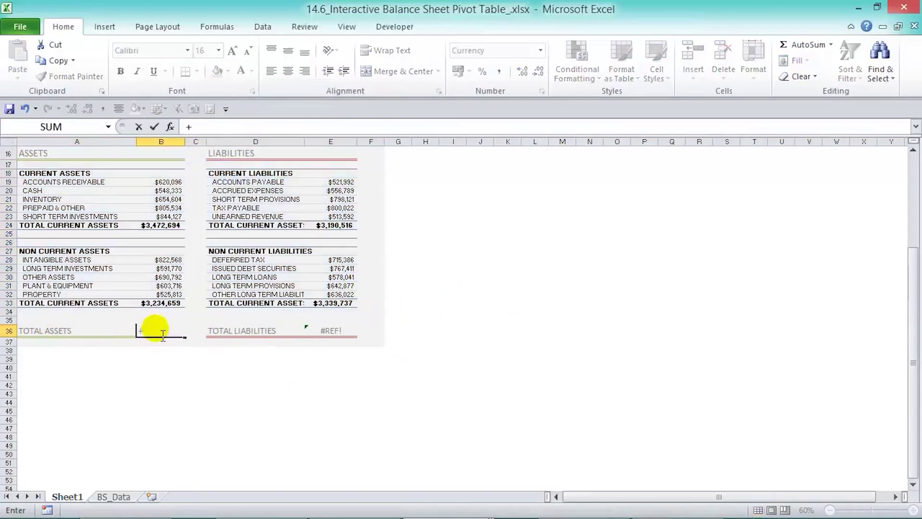
click(177, 230)
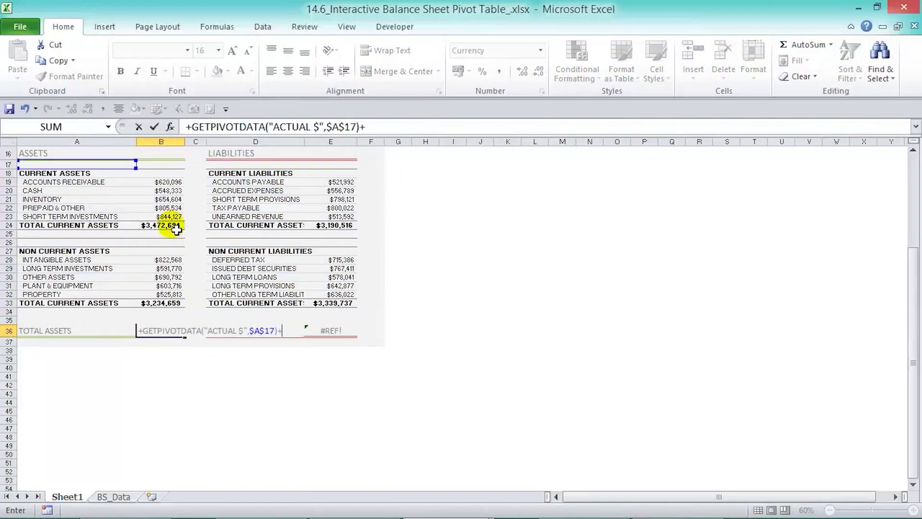
click(163, 306)
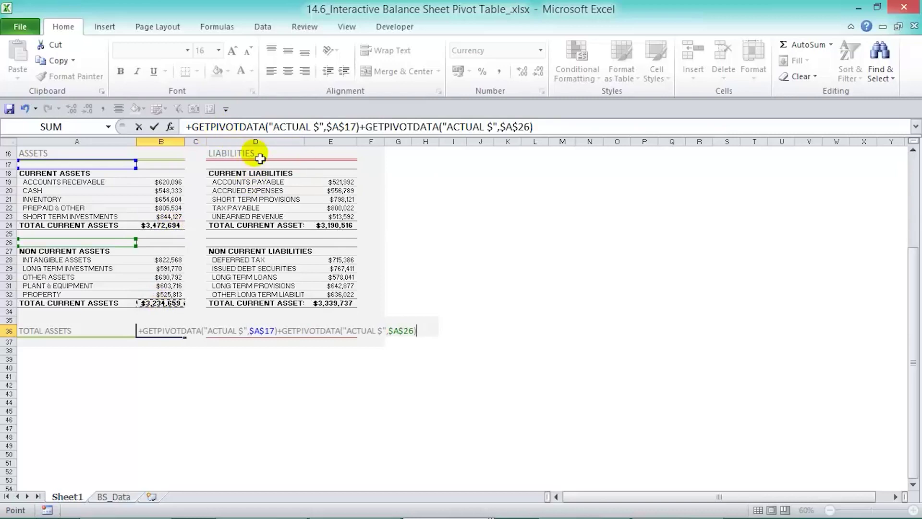
key(ctrl+Return)
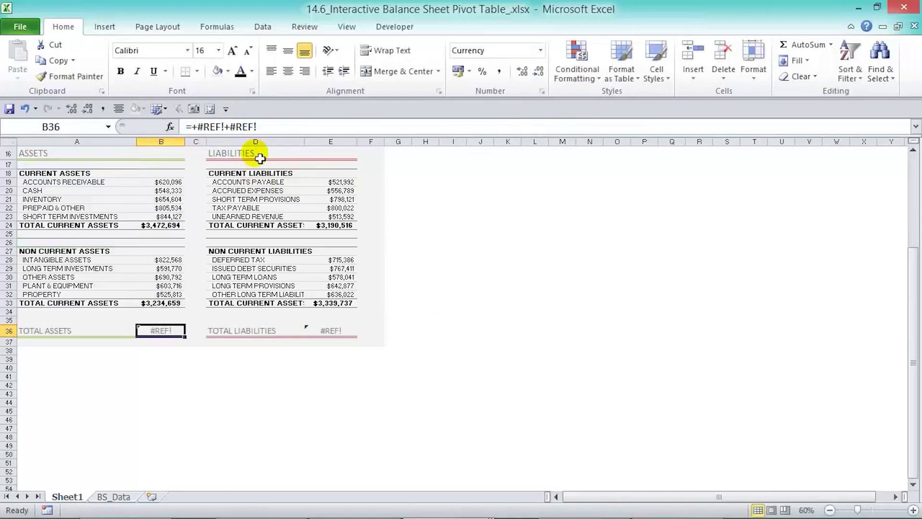
Turn off Generate GetPivotData in the pivot table options.
click(162, 287)
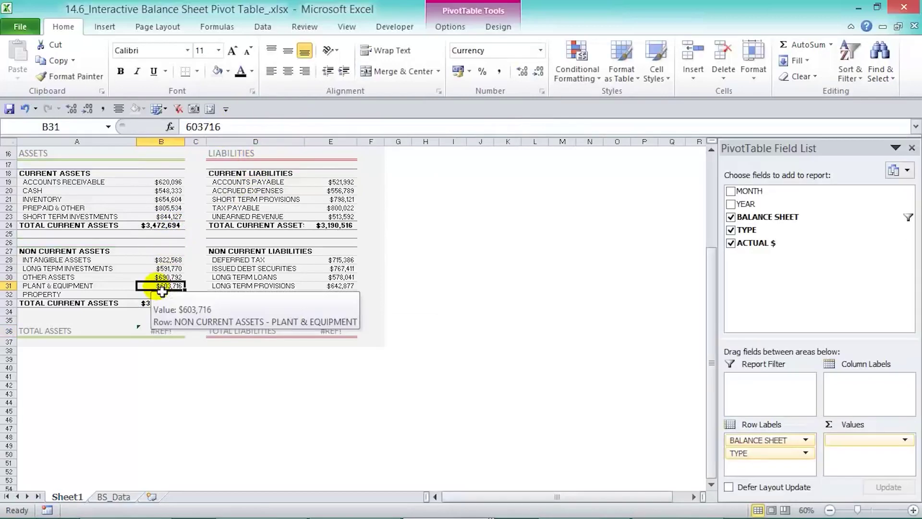
click(446, 28)
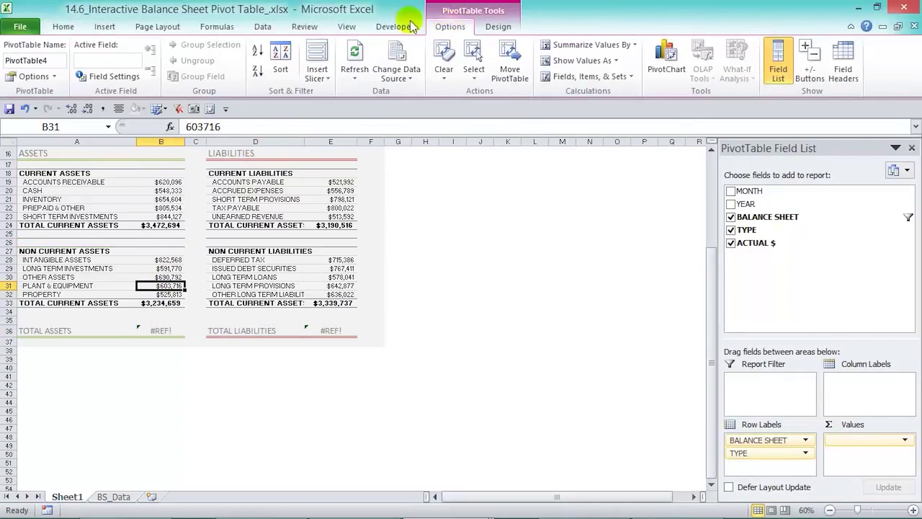
click(54, 77)
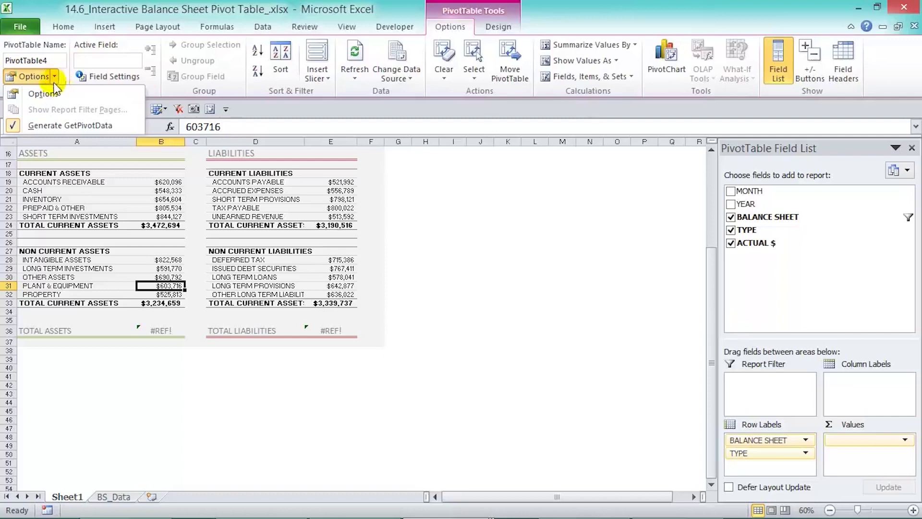
click(29, 125)
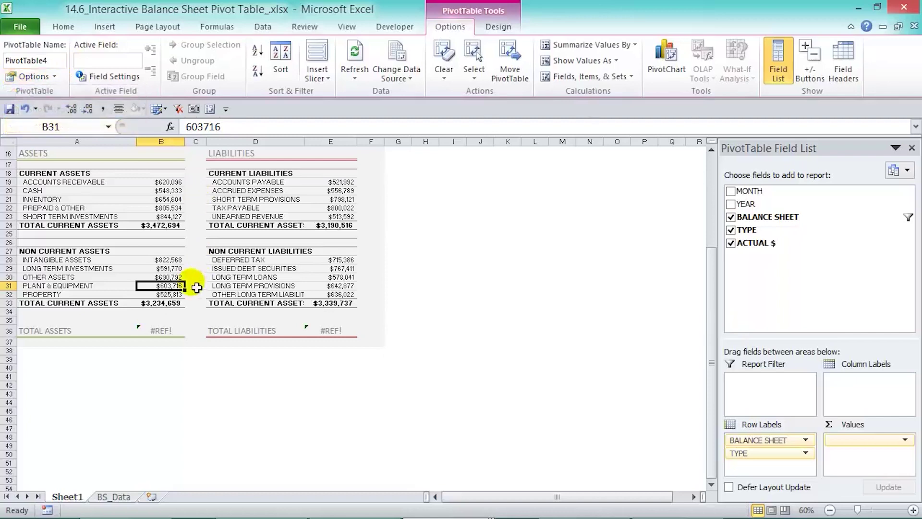
Re-enter Total Assets in B36 as =+B24+B33.
click(170, 336)
text(+)
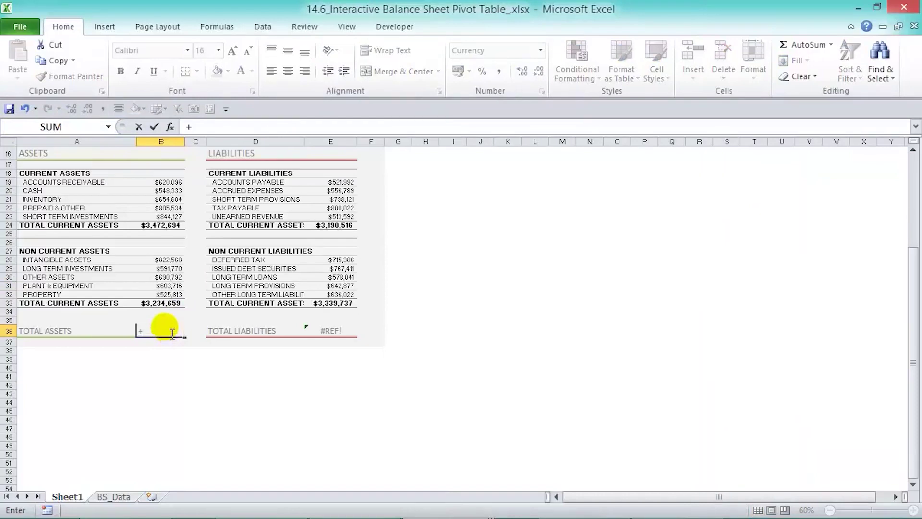
click(166, 226)
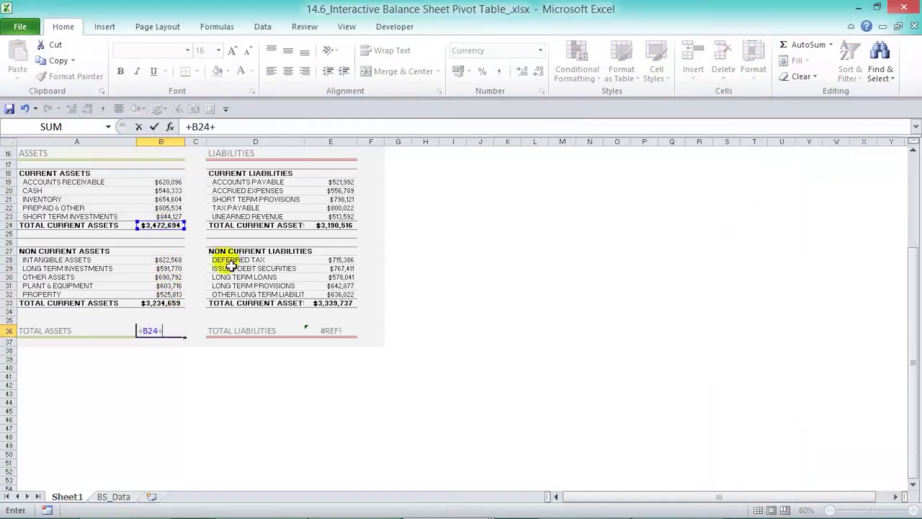
click(179, 305)
key(Return)
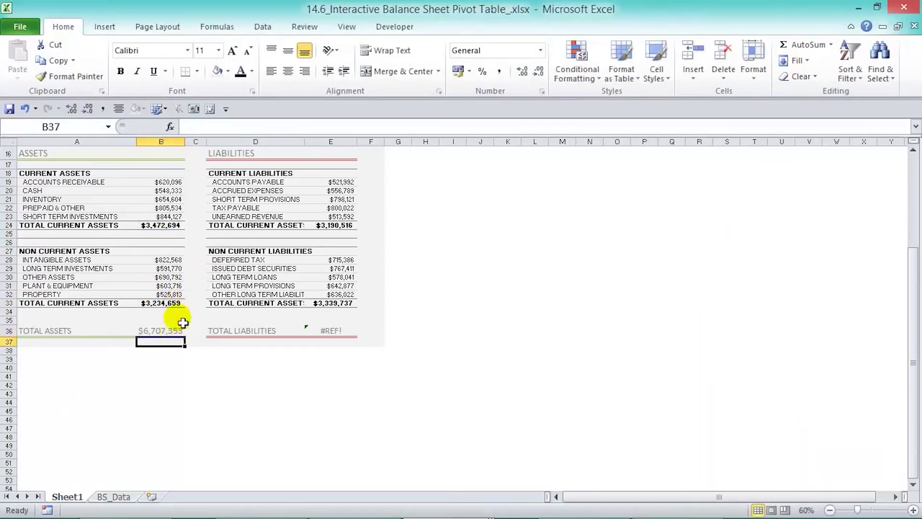
Set Total Liabilities in E36 to =+E24+E33.
click(318, 328)
text(+)
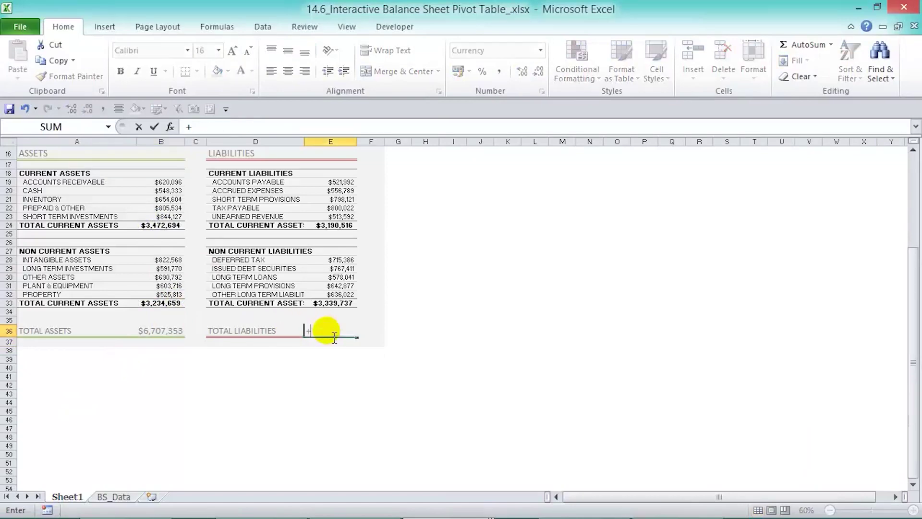
click(351, 227)
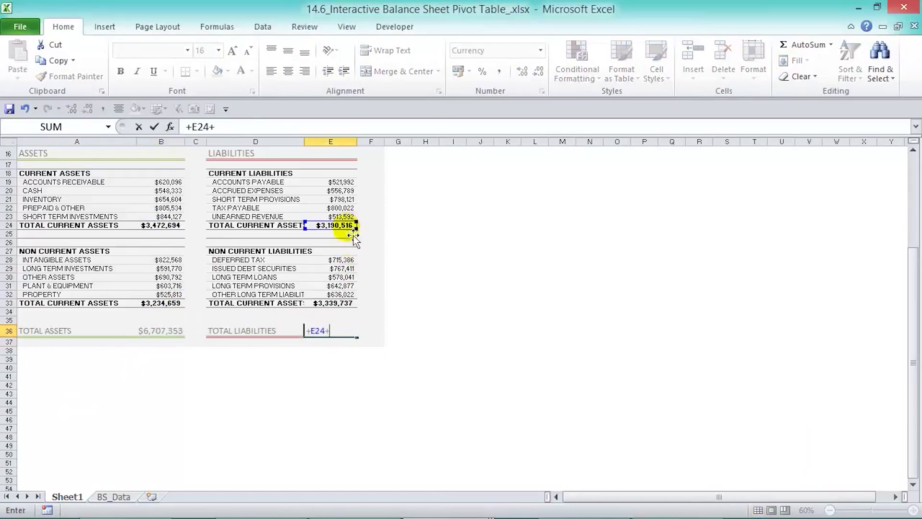
click(347, 304)
key(Return)
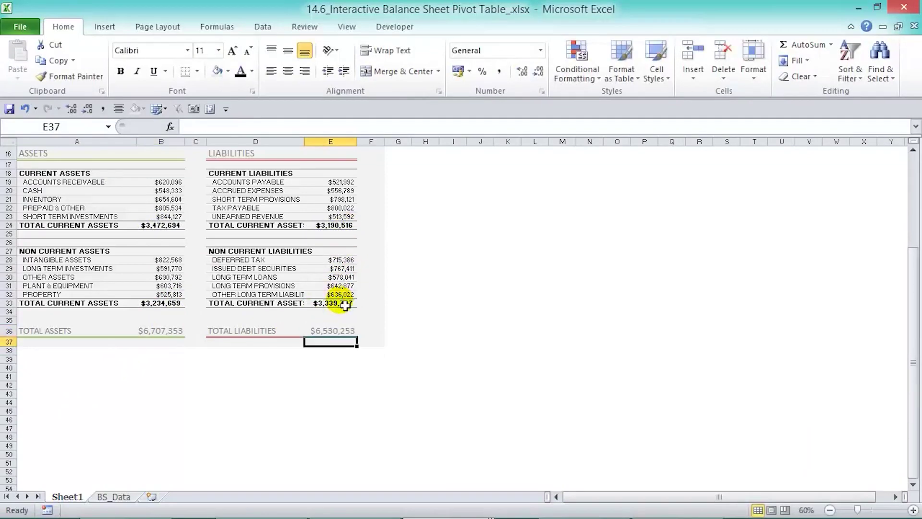
scroll(345, 305, up, 4)
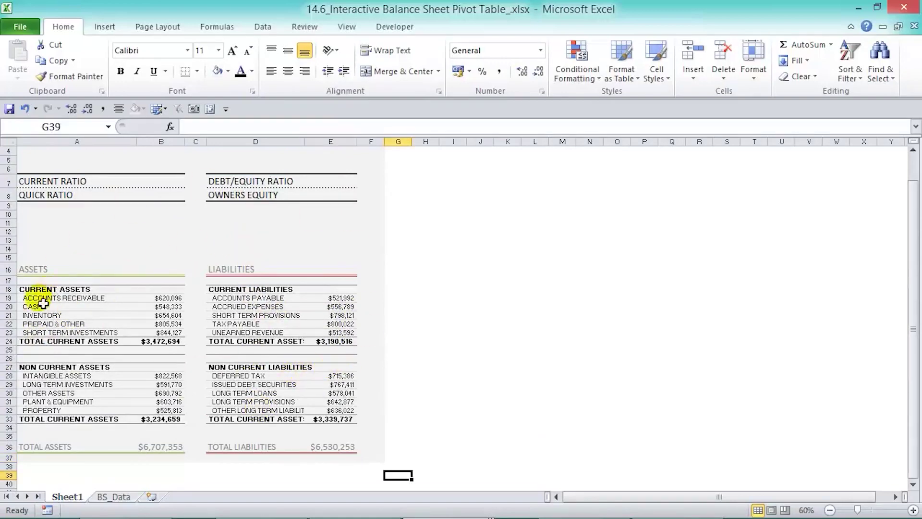
Recolour the pivot table text in rows 18–33 from black to grey.
drag(8, 289, 10, 419)
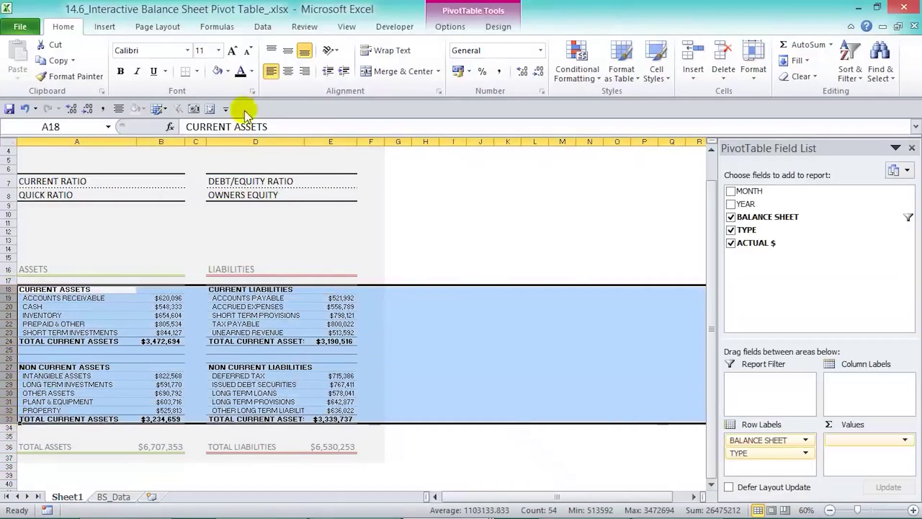
click(252, 71)
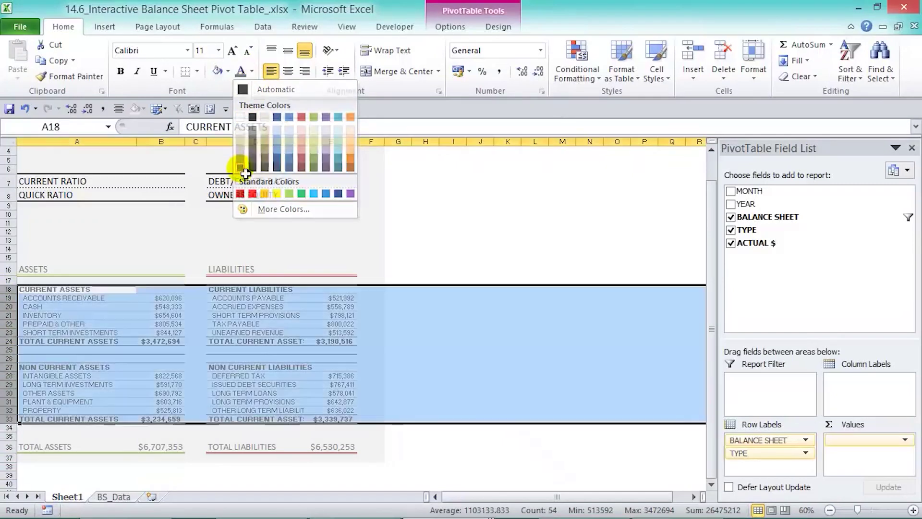
click(444, 340)
click(436, 361)
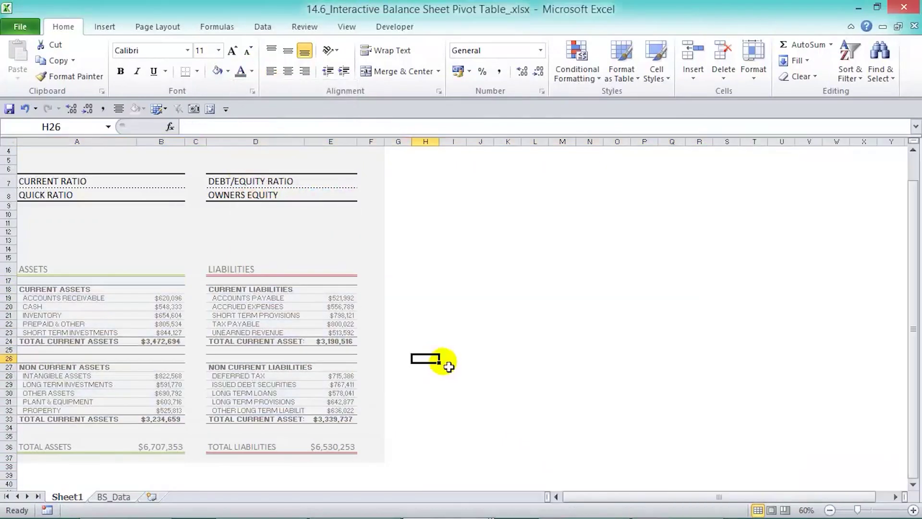
scroll(448, 367, up, 1)
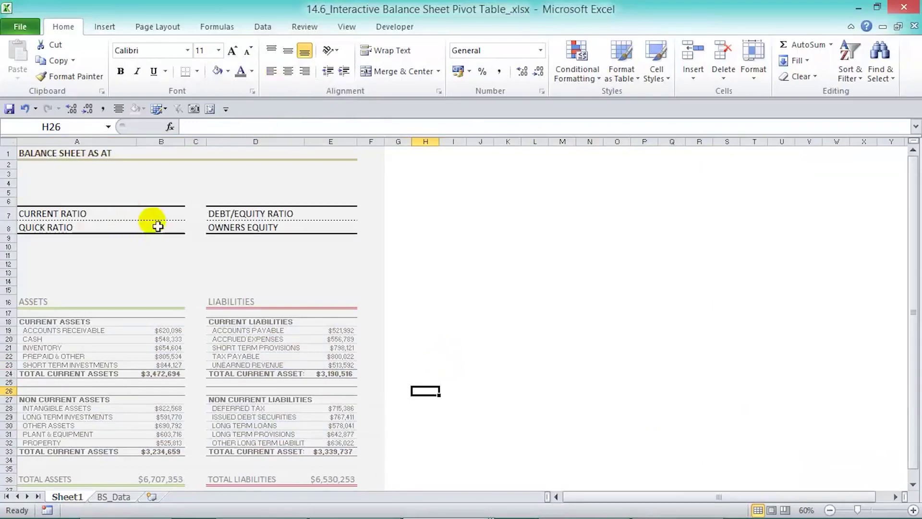
Enter =+B24/E24 in B7 so the Current Ratio shows 1.09.
click(182, 219)
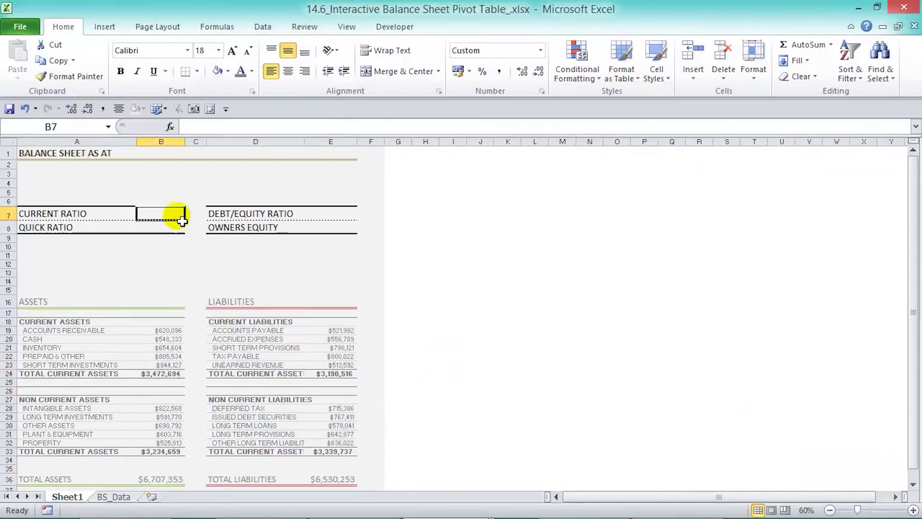
text(+)
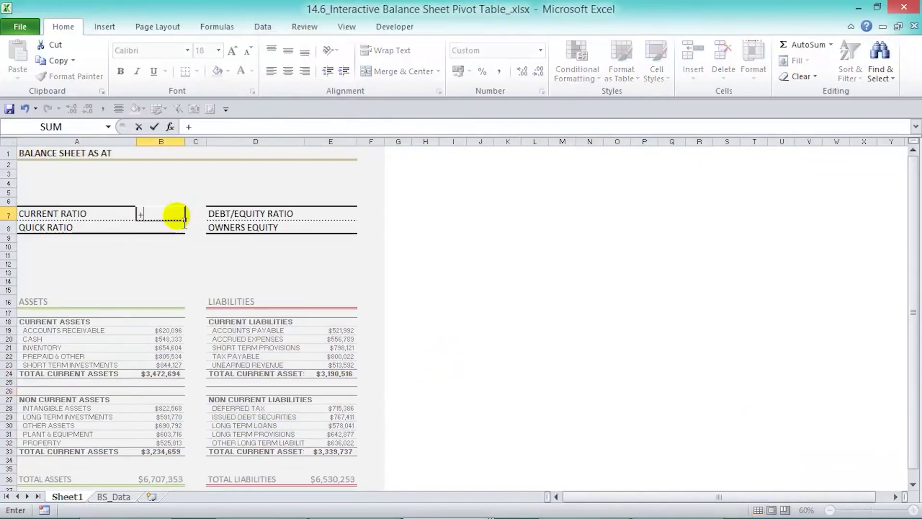
click(175, 375)
text(/)
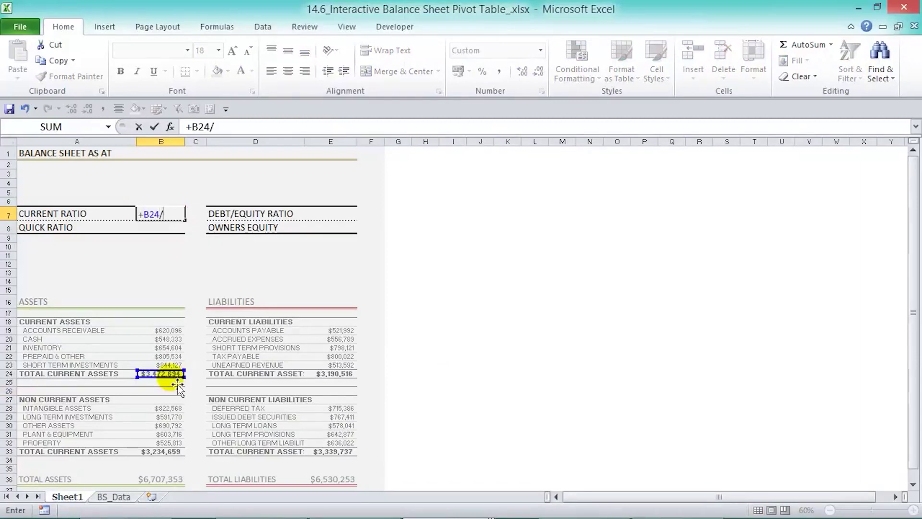
click(355, 378)
key(Return)
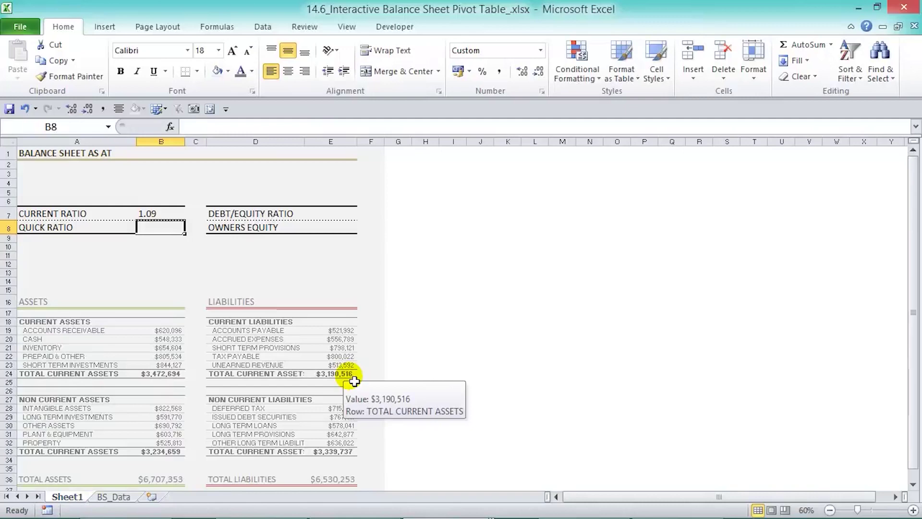
Enter =+(B24-B21)/E24 in B8 so the Quick Ratio shows 0.88.
text(+()
click(161, 373)
text(-)
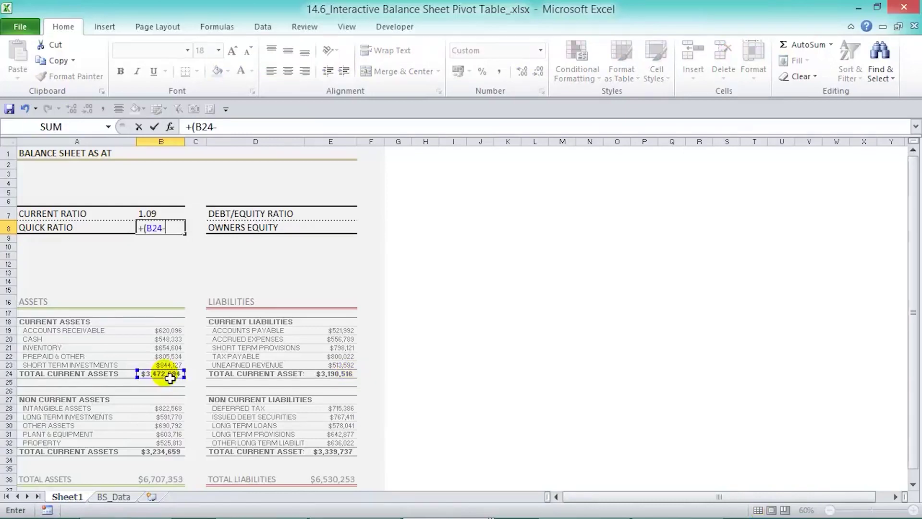
click(170, 348)
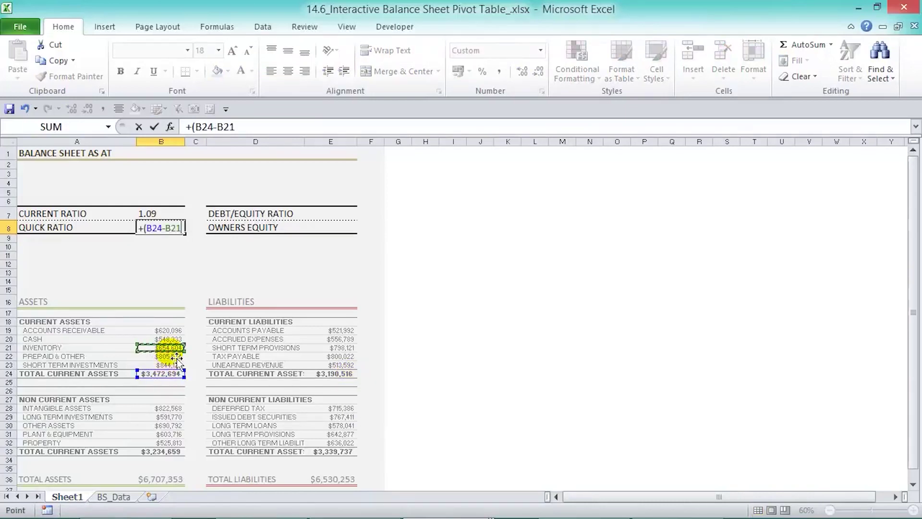
text()/)
click(352, 374)
key(Return)
click(341, 218)
text(+)
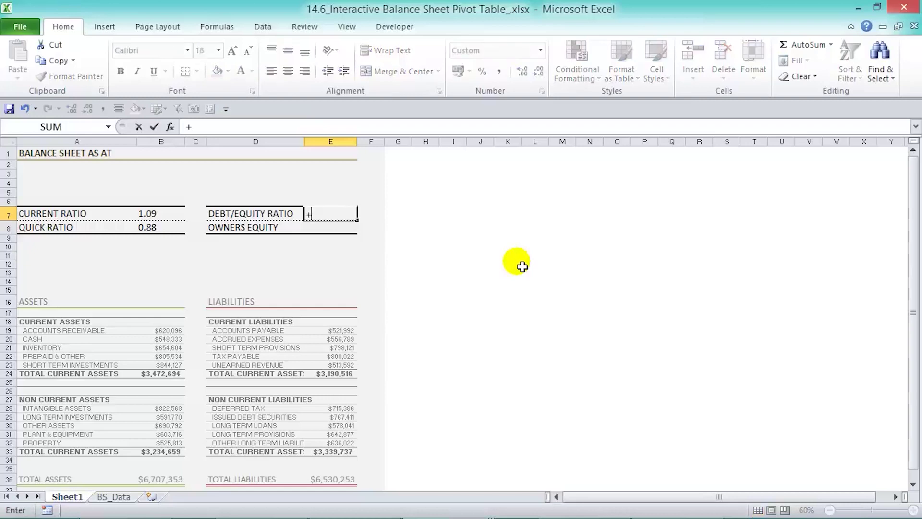
Enter =E36/E8 in E7 as the Debt/Equity Ratio formula.
click(330, 479)
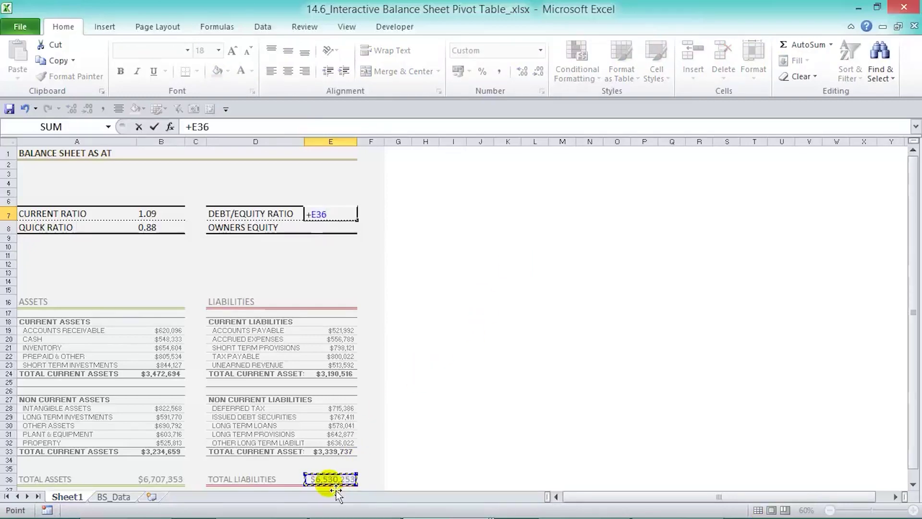
text(/)
click(338, 232)
key(Return)
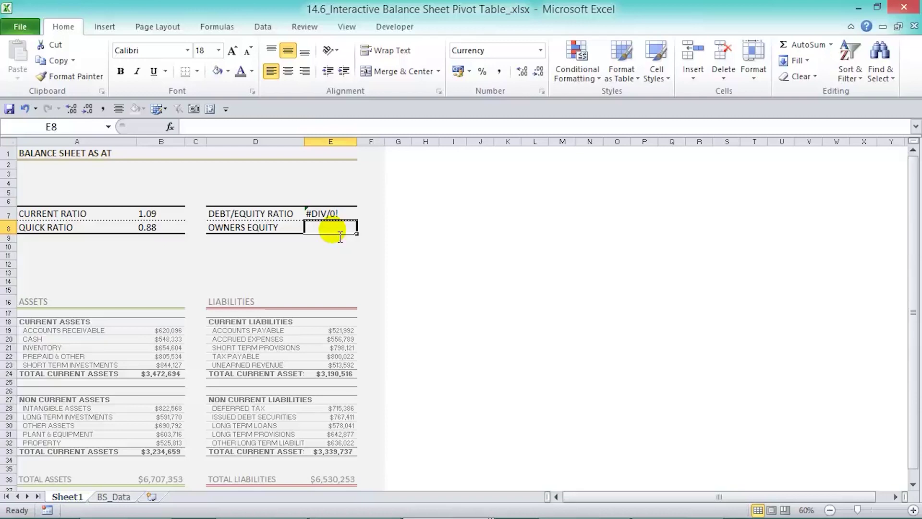
Enter =B36-E36 in E8 so Owners Equity computes $177,100.
text(+)
click(163, 479)
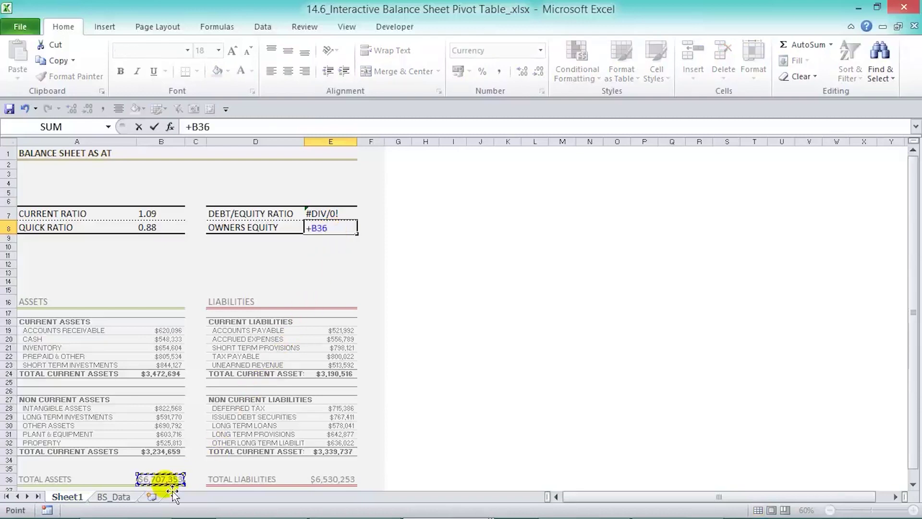
text(-)
click(320, 483)
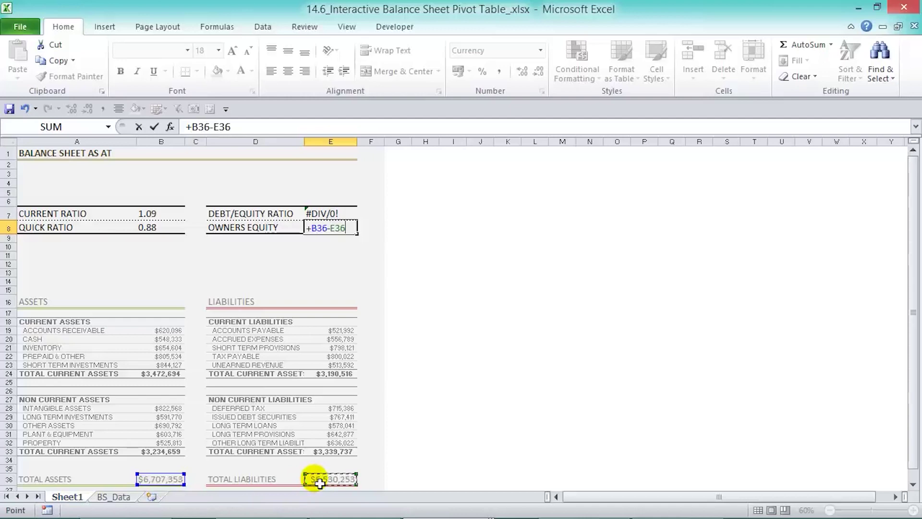
key(Return)
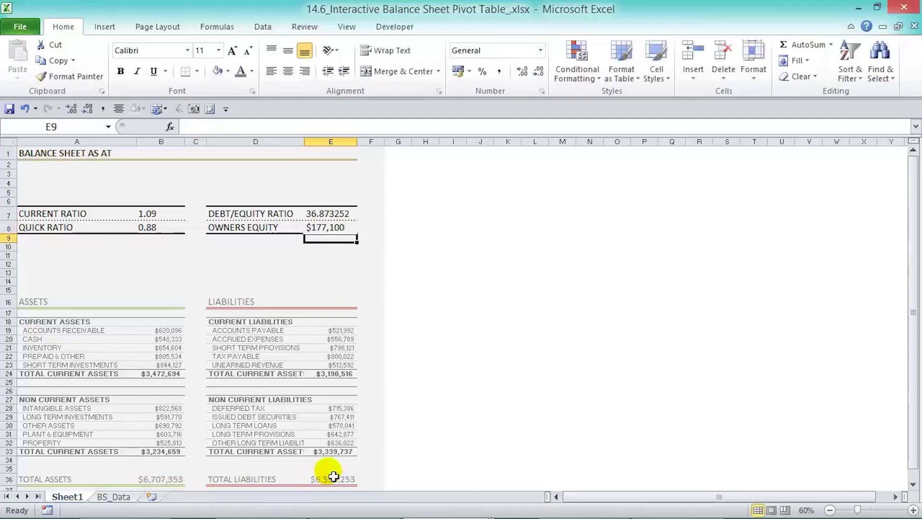
Apply Number format to E7 so the Debt/Equity Ratio shows 36.87.
click(344, 216)
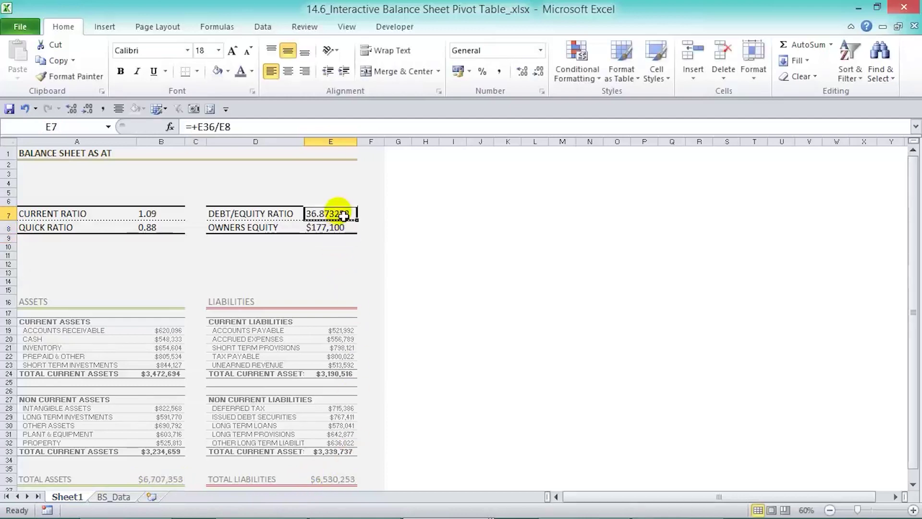
click(539, 72)
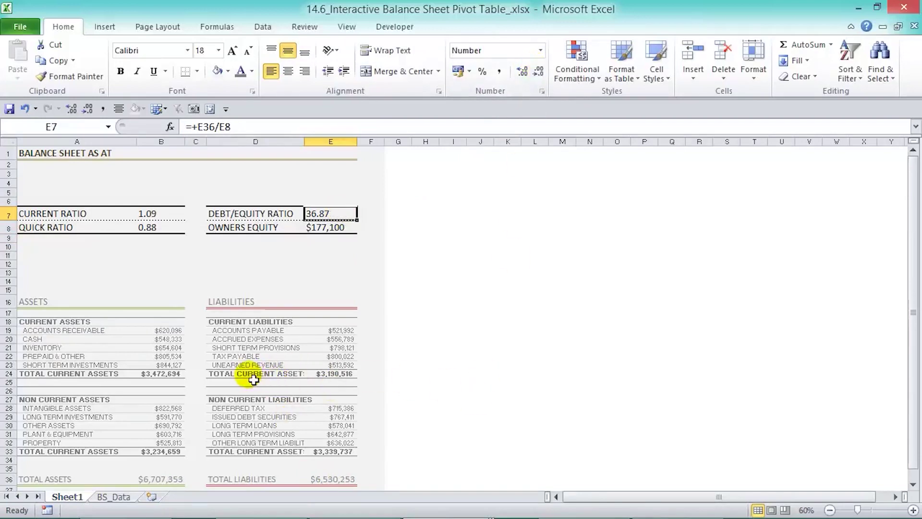
click(50, 455)
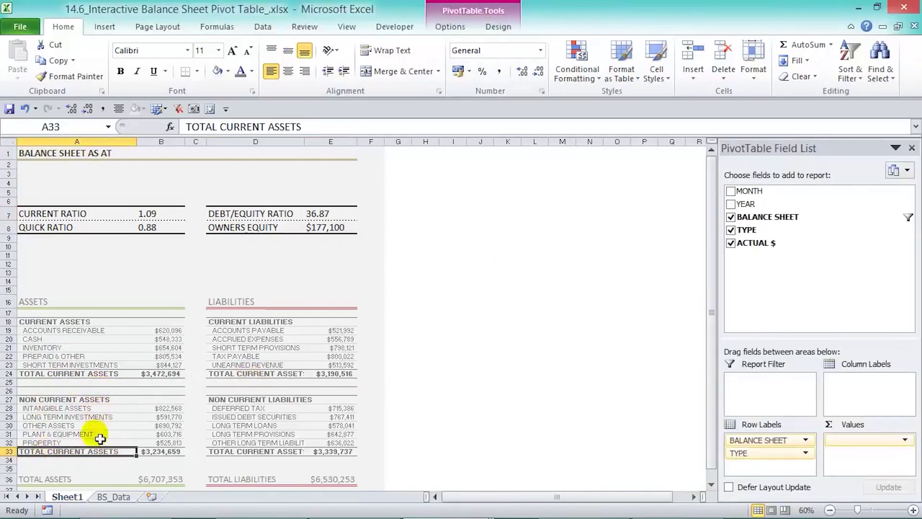
Relabel A33 as TOTAL NON CURRENT ASSETS.
click(221, 128)
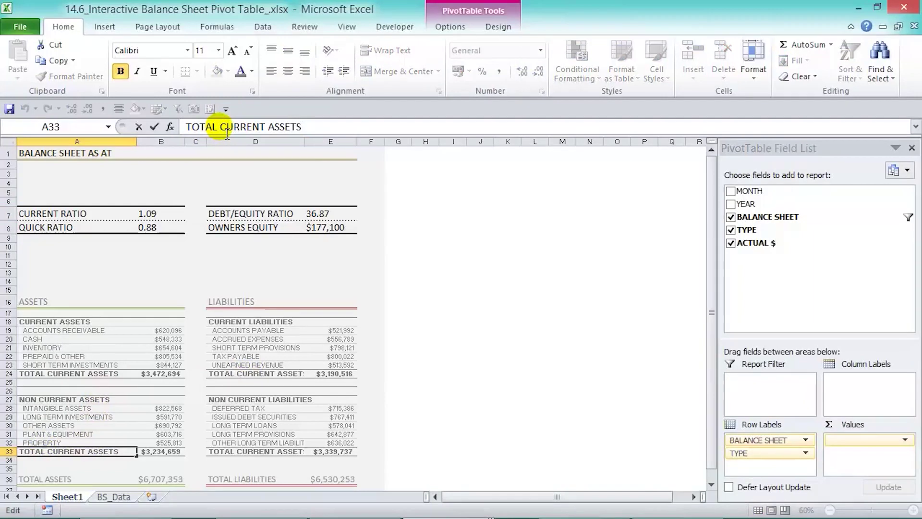
text(NON)
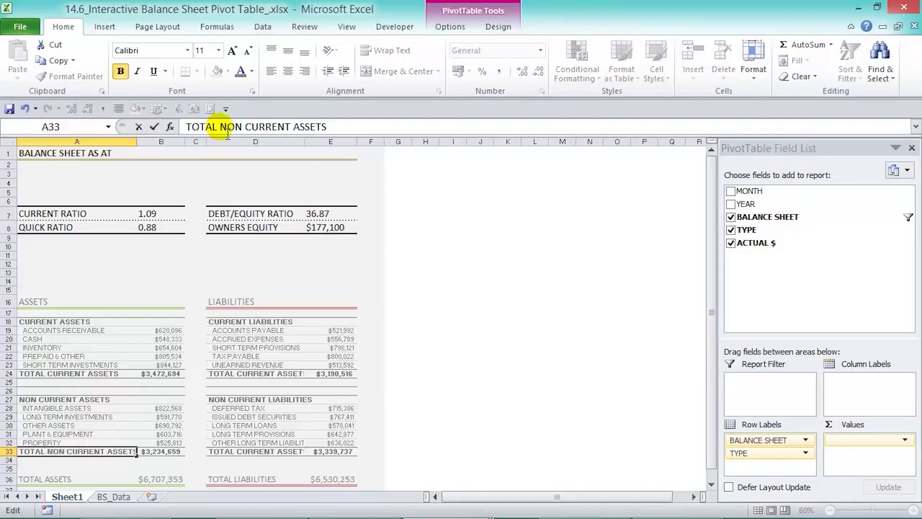
click(259, 375)
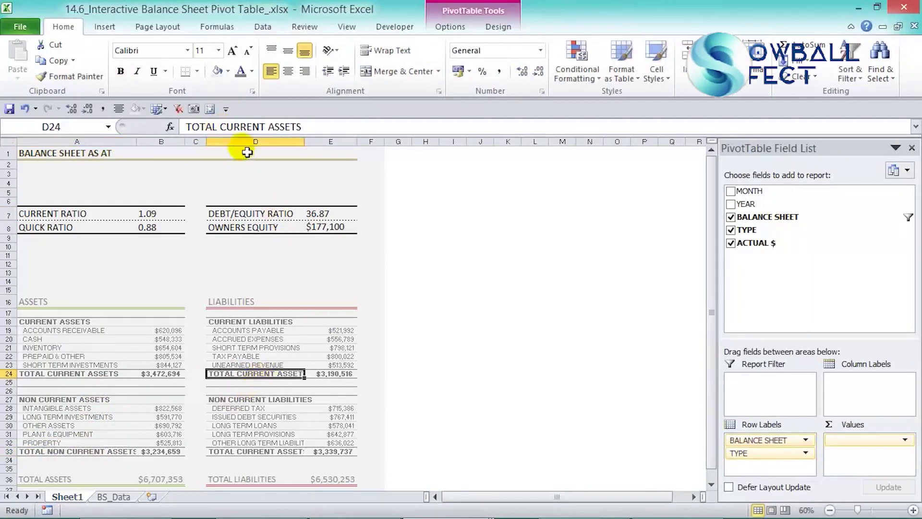
Relabel D24 and D33 as TOTAL CURRENT LIABILITIES and TOTAL NON CURRENT LIABILITIES.
double_click(288, 128)
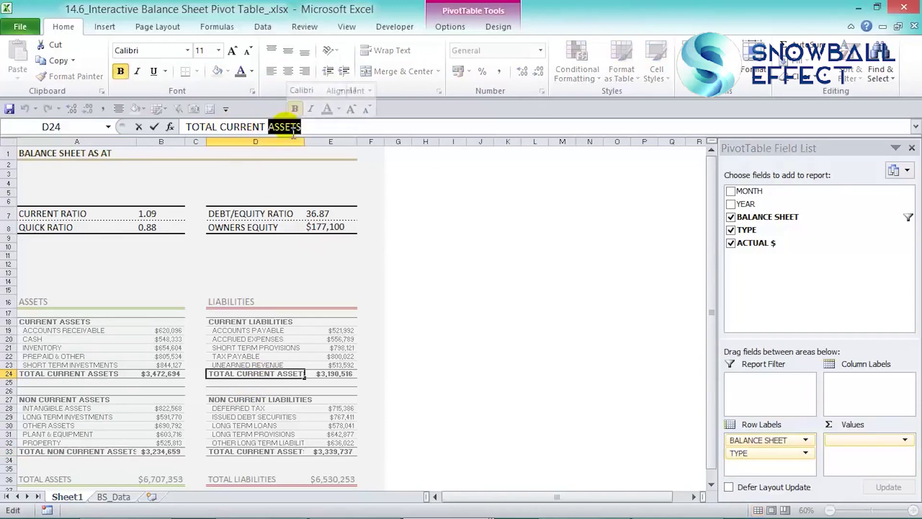
text(L)
text(IABLITIE)
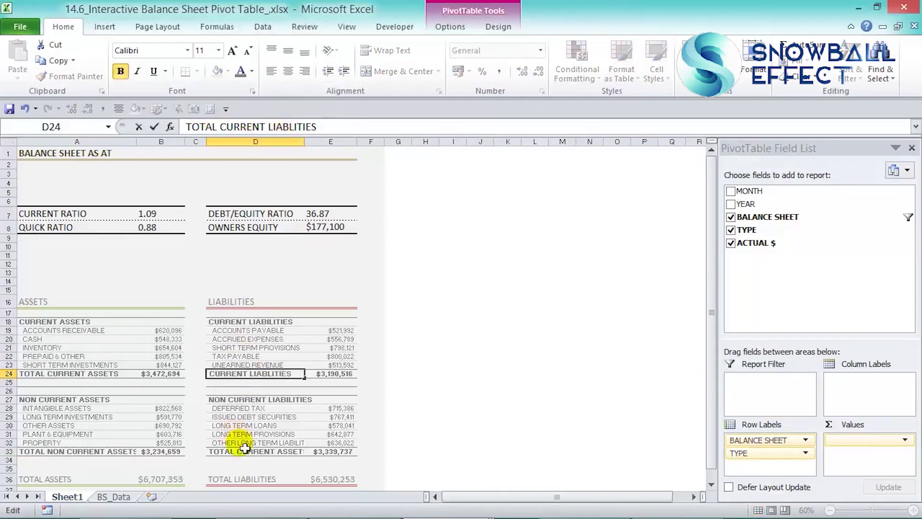
click(241, 452)
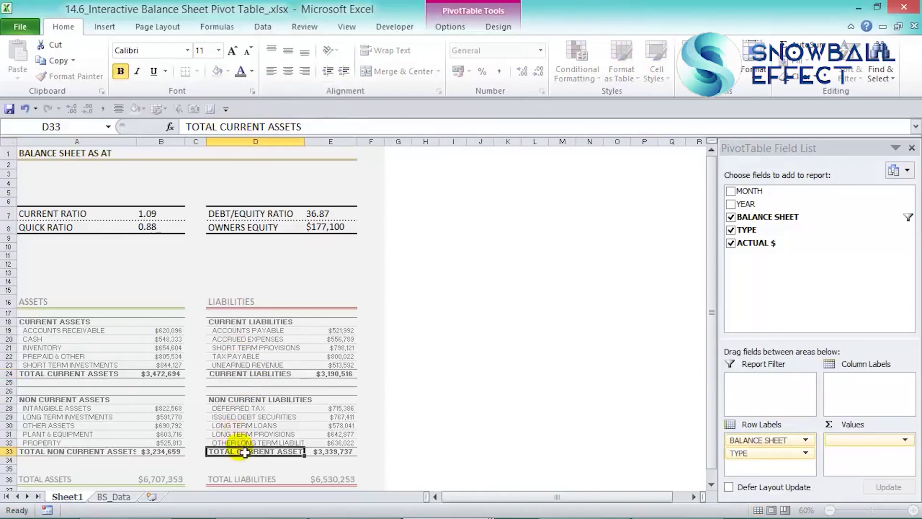
click(220, 126)
text(NON)
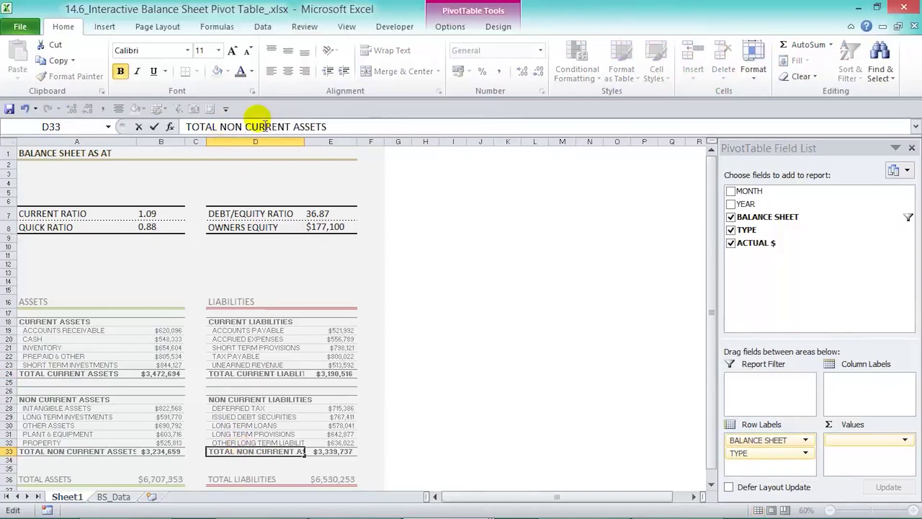
double_click(325, 127)
text(LIABILITI)
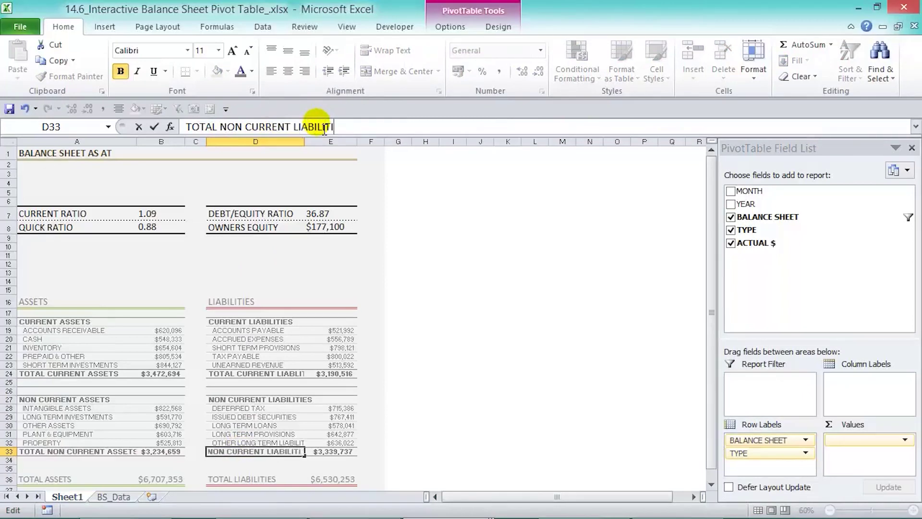
click(406, 303)
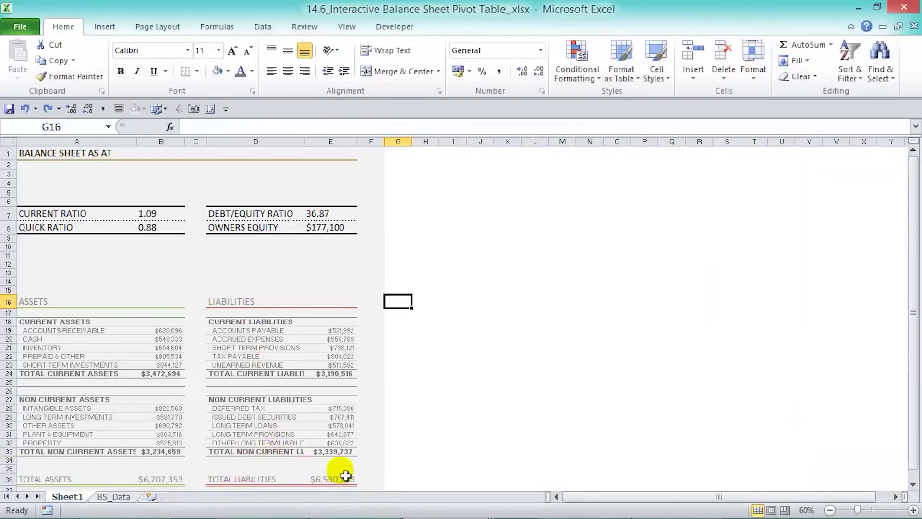
Insert a clustered bar chart of Total Liabilities (D36:E36) and move it beside the balance sheet.
drag(244, 477, 310, 479)
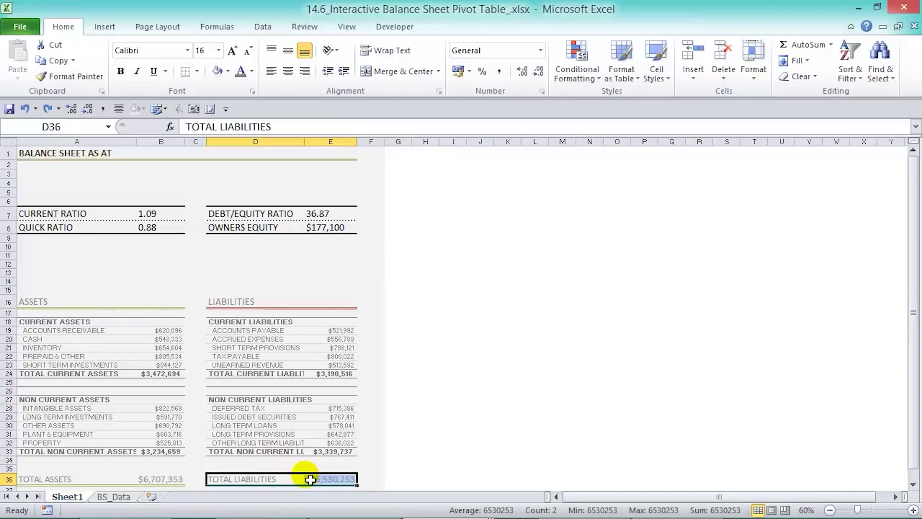
click(106, 27)
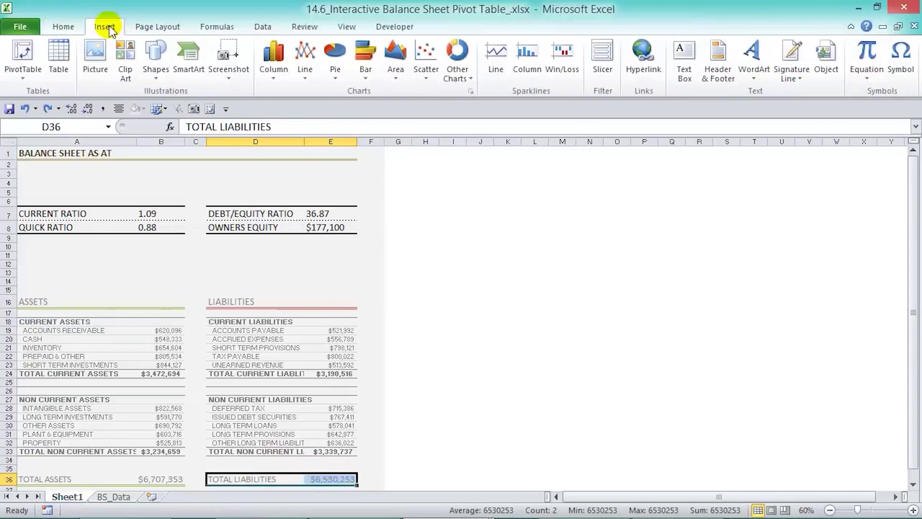
click(367, 51)
click(374, 120)
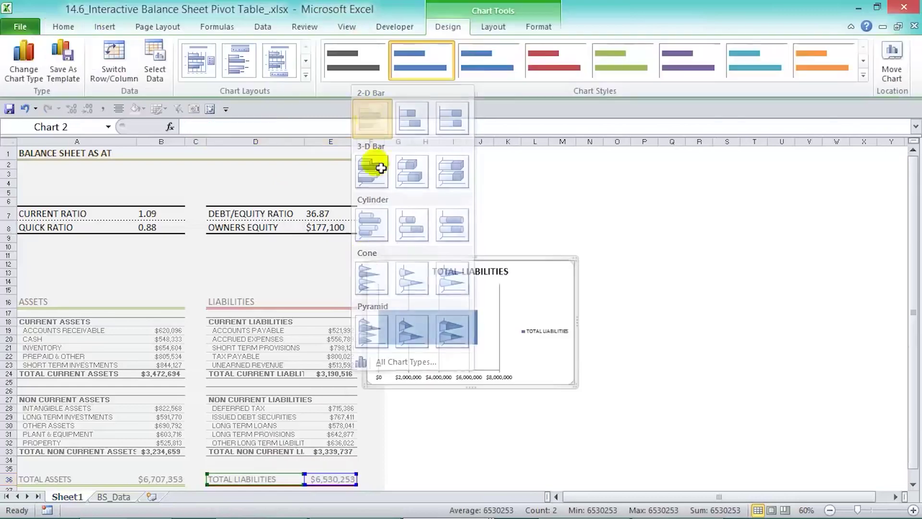
drag(425, 265, 452, 239)
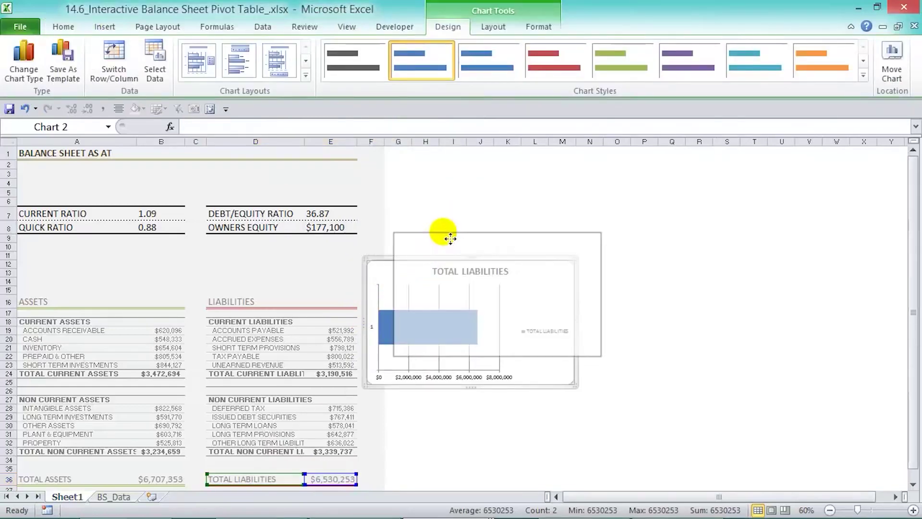
Delete the chart's title, legend and vertical gridlines.
click(501, 246)
key(Delete)
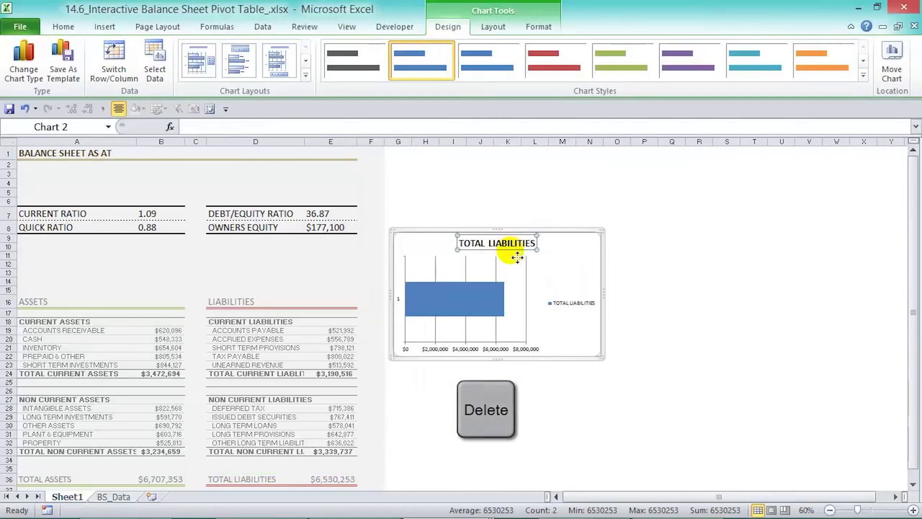
click(572, 294)
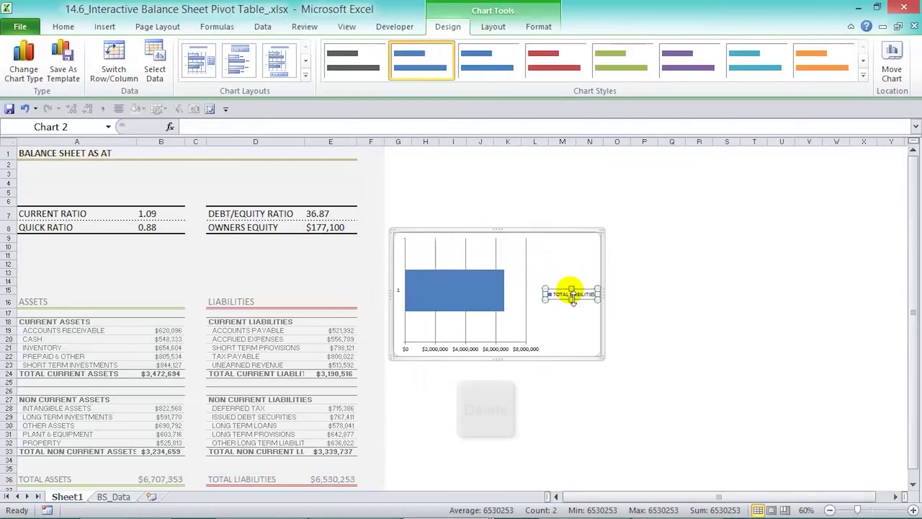
key(Delete)
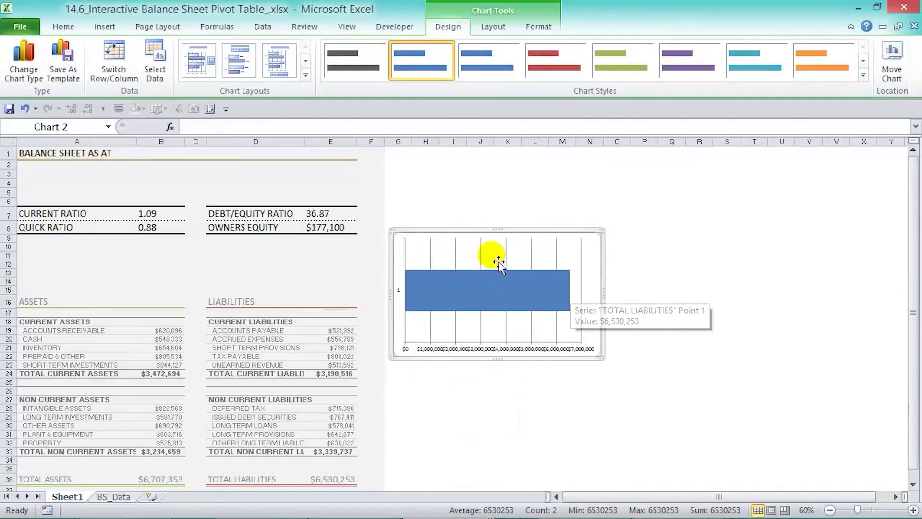
click(491, 261)
key(Delete)
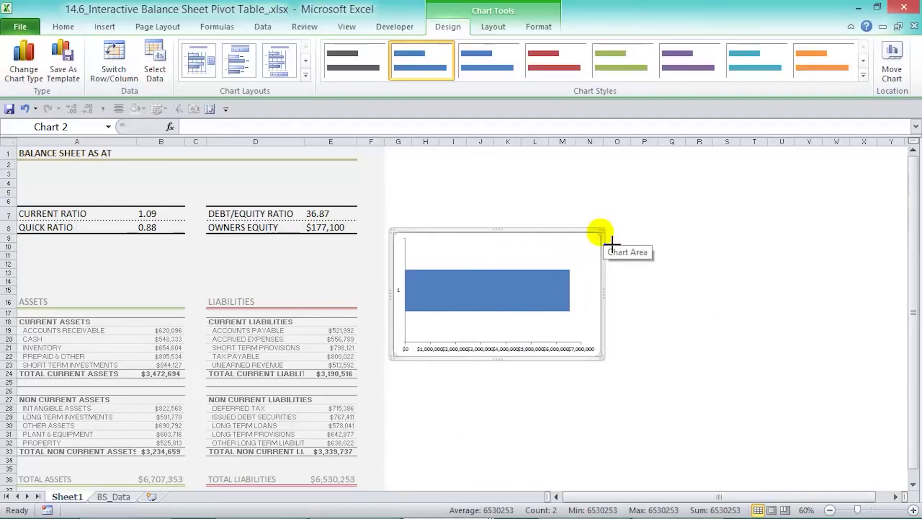
Widen the Total Liabilities chart to the right and delete its vertical axis.
mouse_move(612, 240)
mouse_down()
mouse_move(667, 238)
mouse_move(656, 226)
mouse_up()
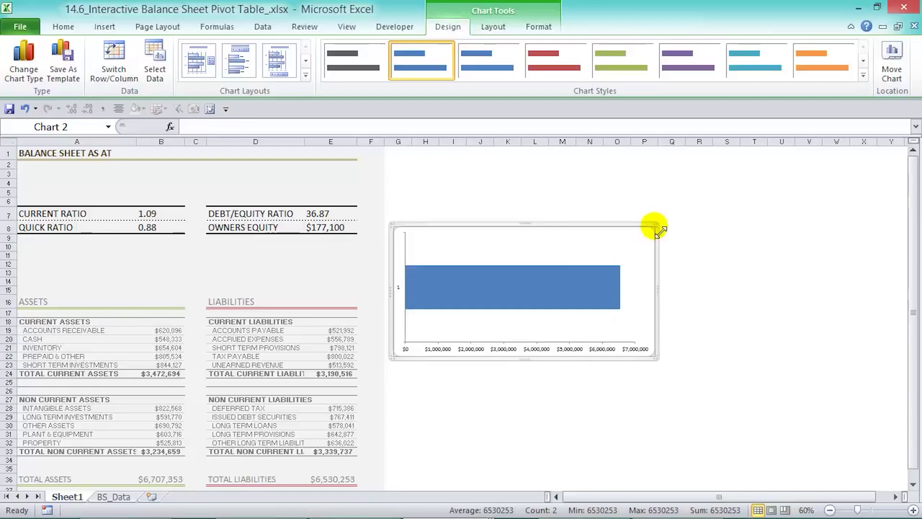
click(399, 288)
key(Delete)
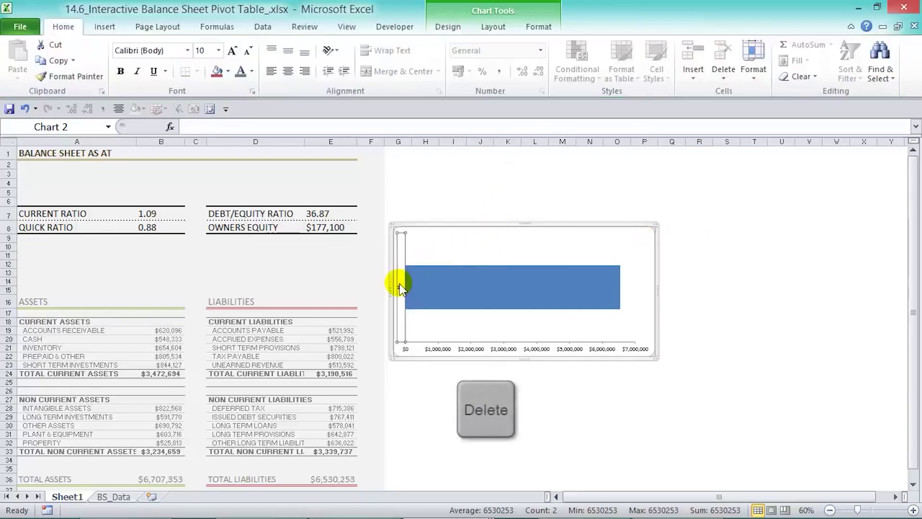
click(448, 284)
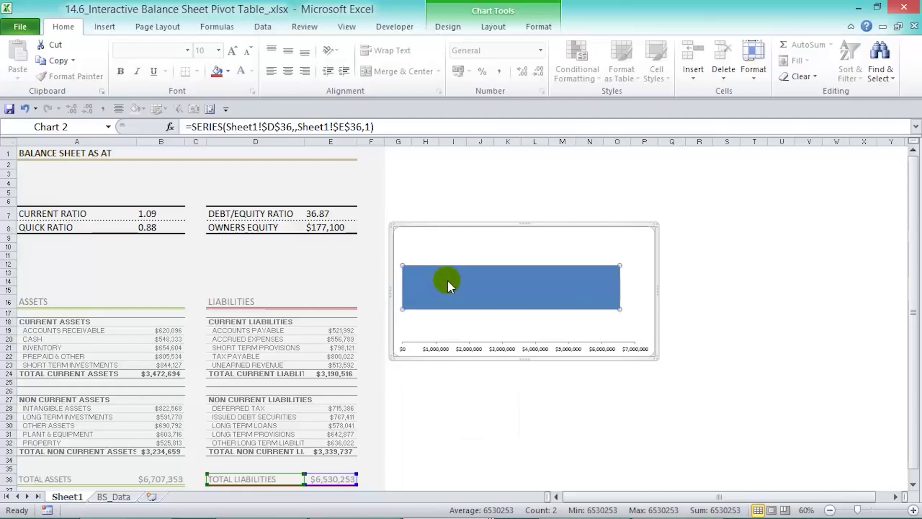
Give the liabilities bar a vertical-line pattern fill with a dark red foreground.
double_click(446, 283)
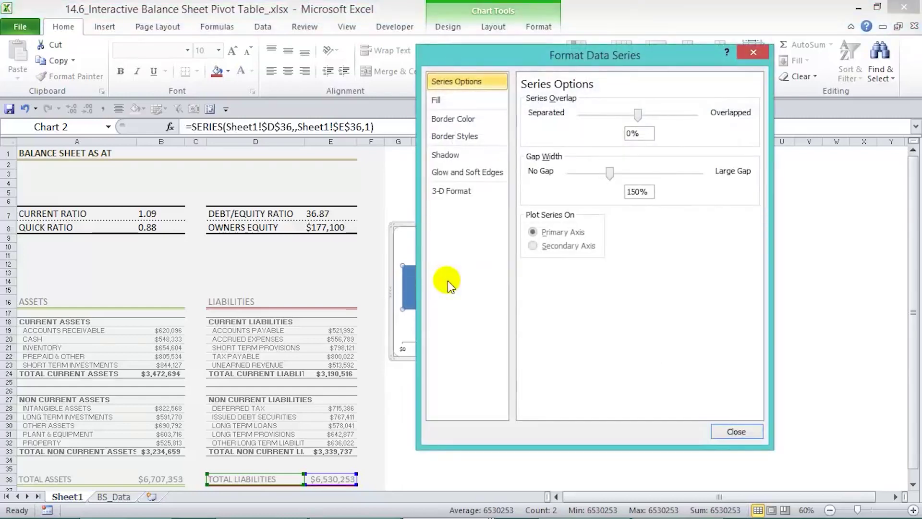
drag(533, 58, 649, 79)
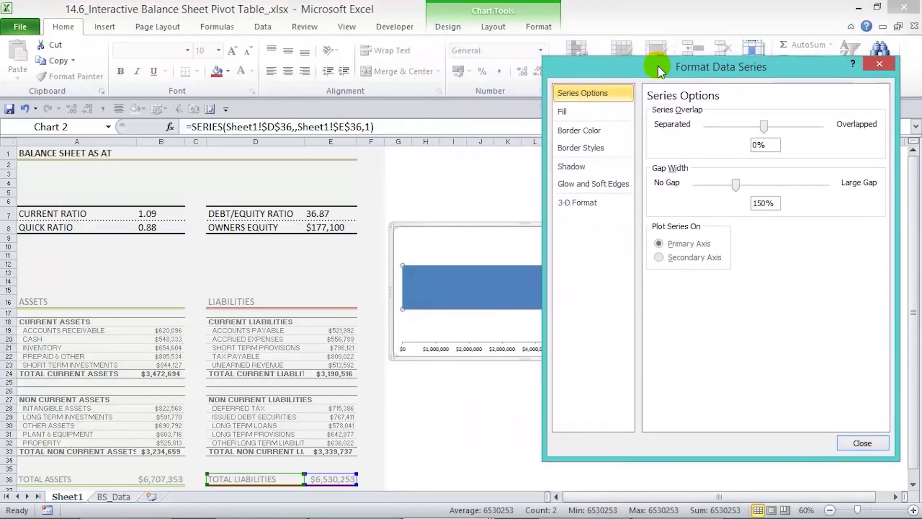
click(581, 121)
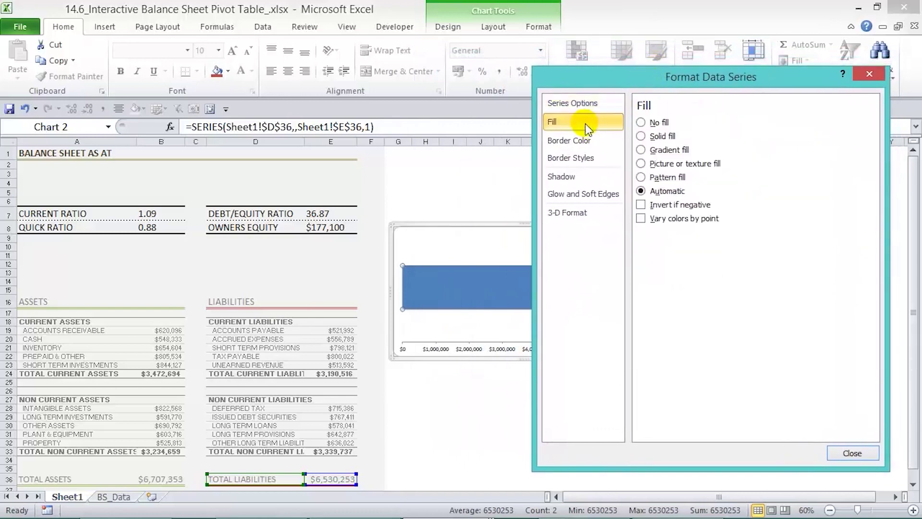
click(641, 178)
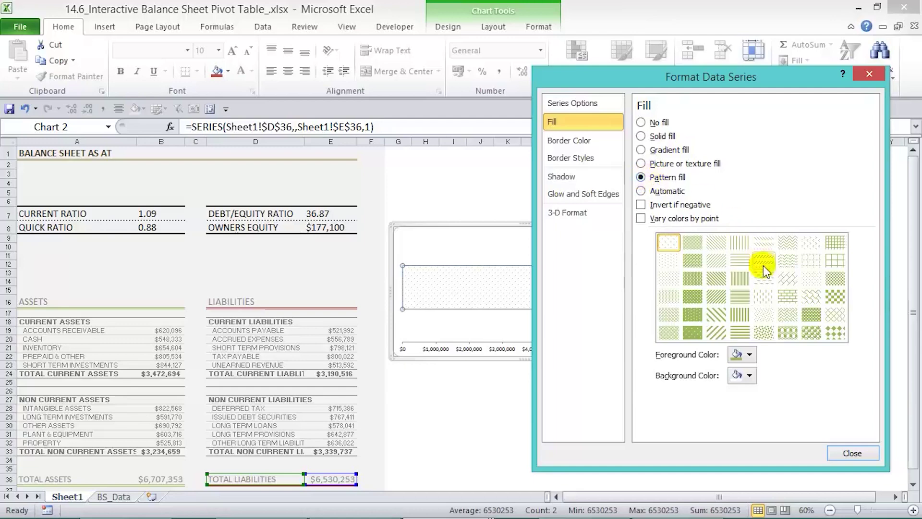
click(748, 313)
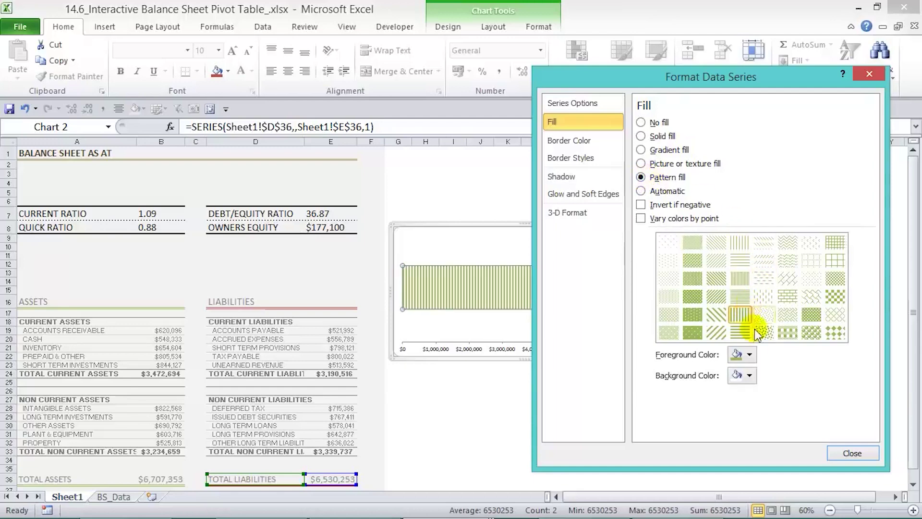
click(749, 354)
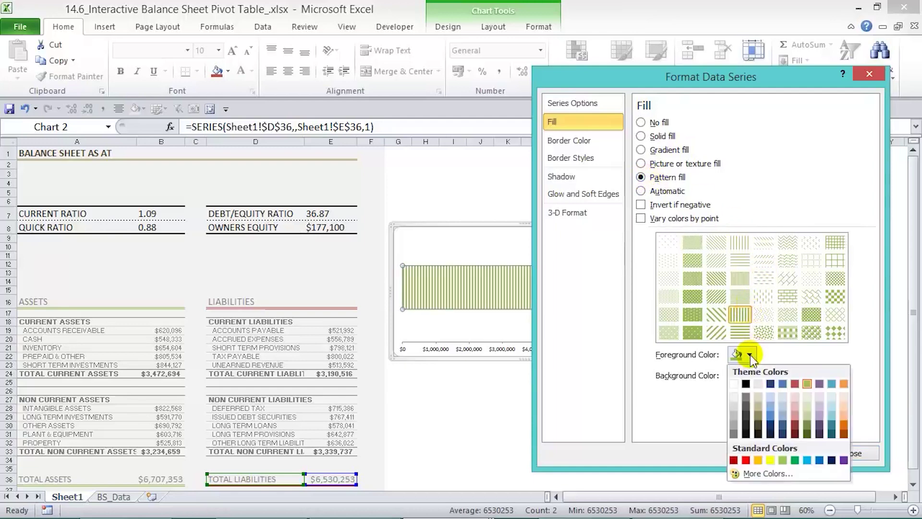
click(794, 385)
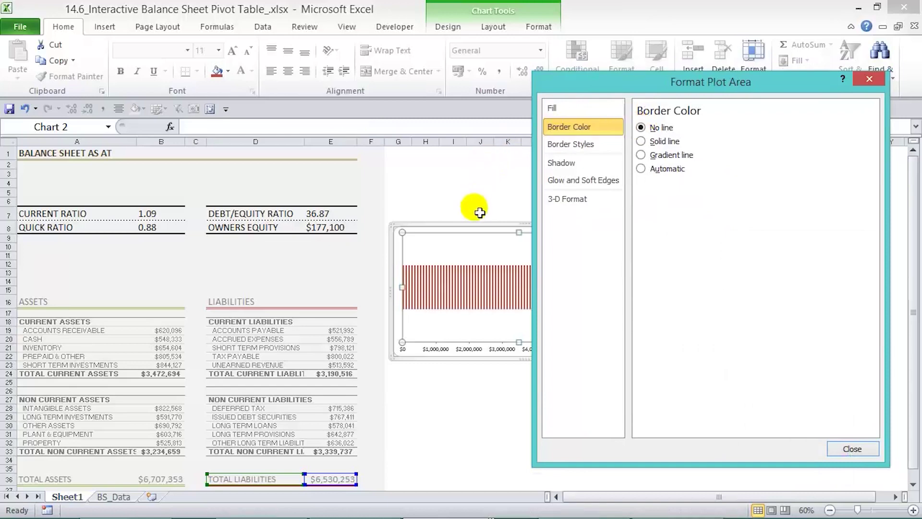
Set the chart area's border colour to No line.
click(474, 229)
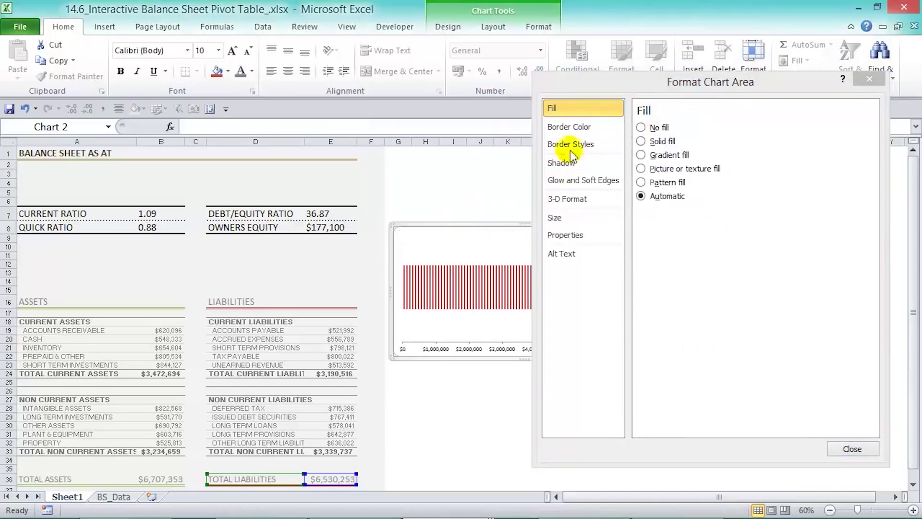
click(582, 129)
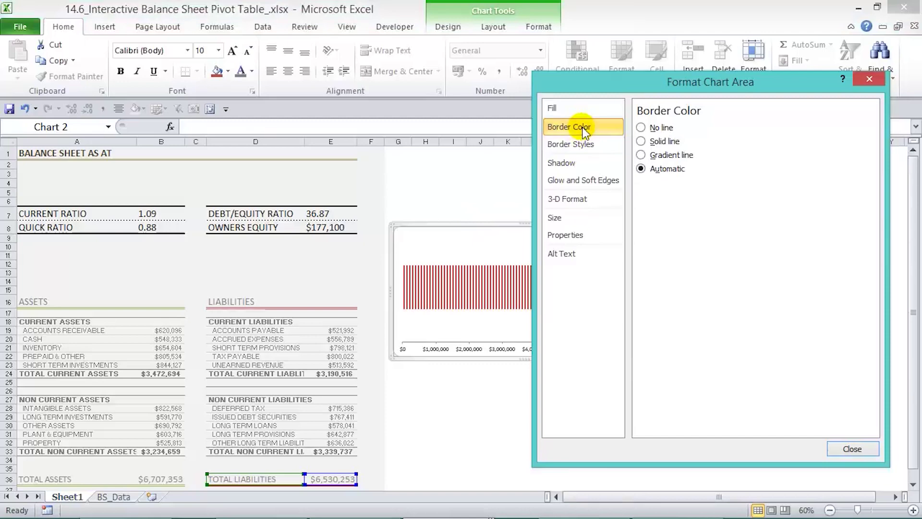
click(641, 127)
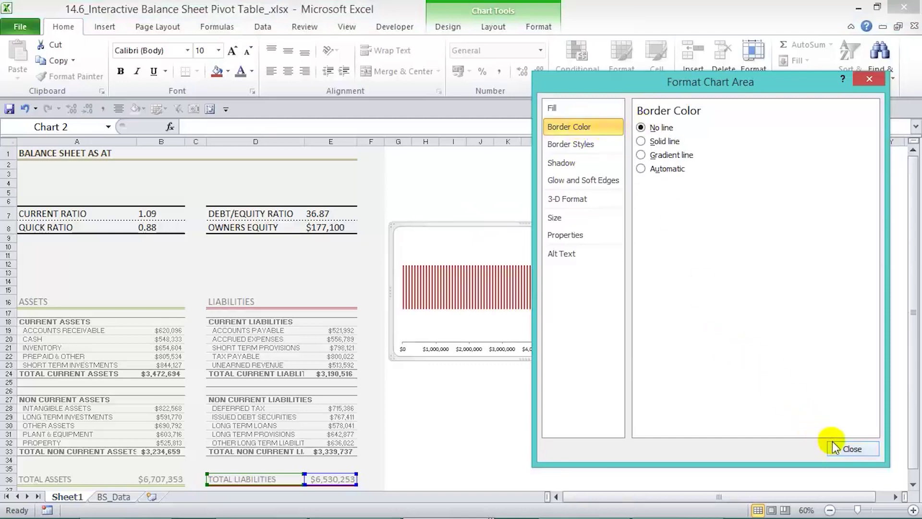
click(852, 448)
click(500, 350)
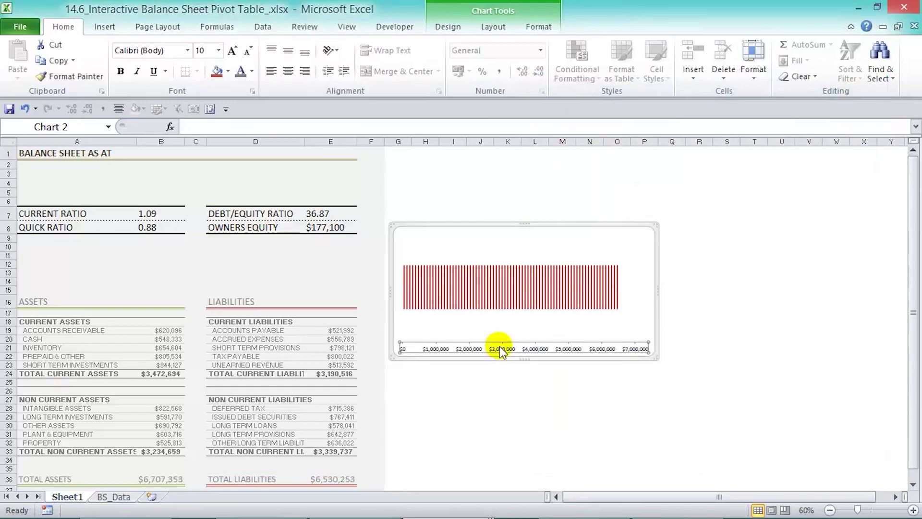
Fix the axis maximum at 1.0E6 and major unit at 200000, display Hundreds with label, cross minor ticks.
key(ctrl+1)
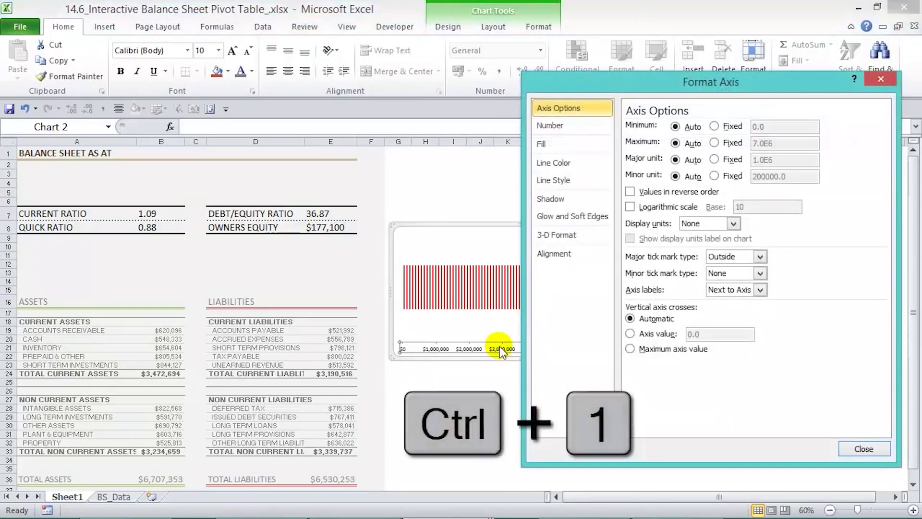
click(714, 143)
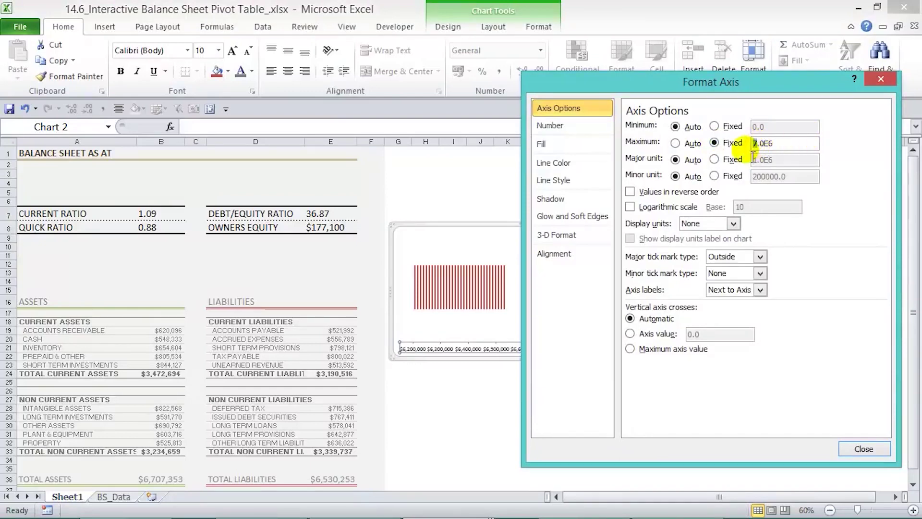
text(1)
click(714, 158)
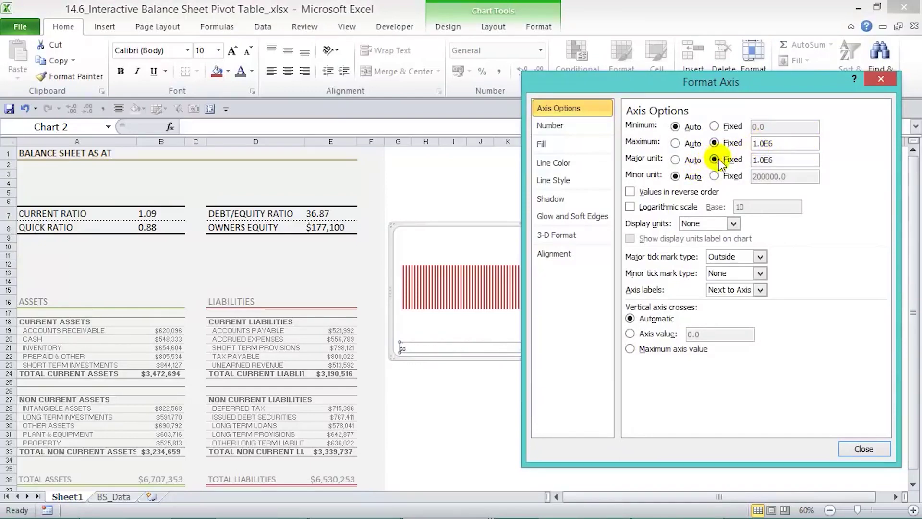
click(739, 159)
text(20)
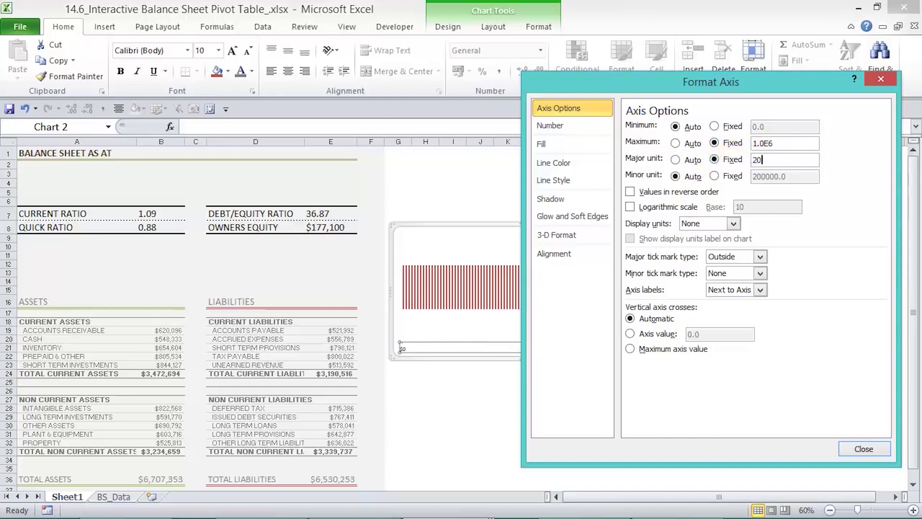
text(0000)
click(733, 224)
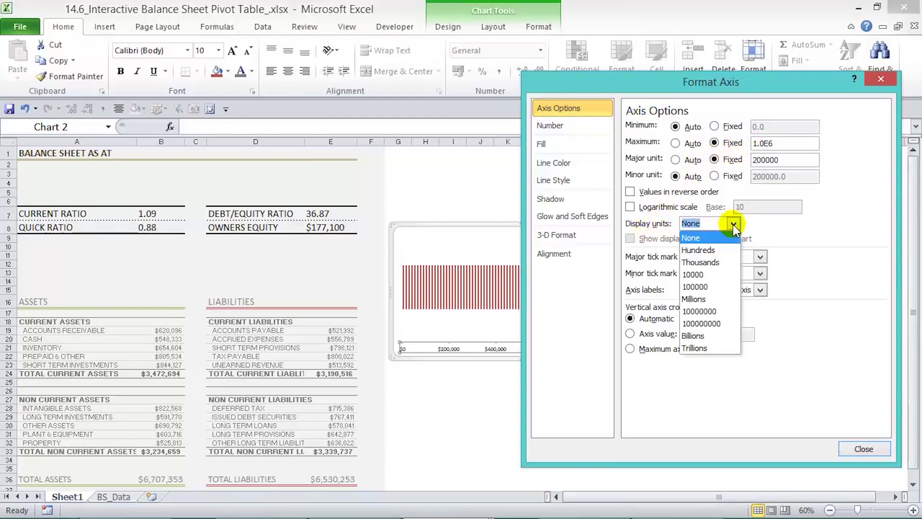
click(725, 250)
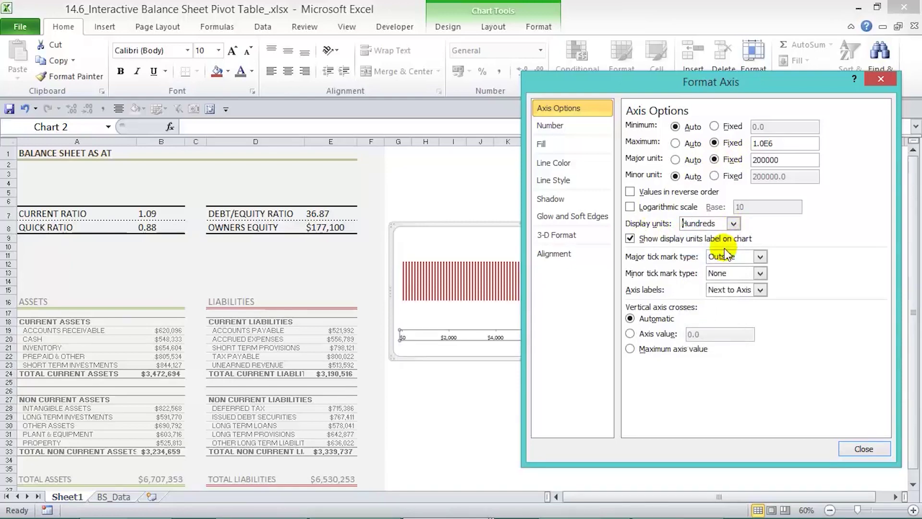
click(761, 274)
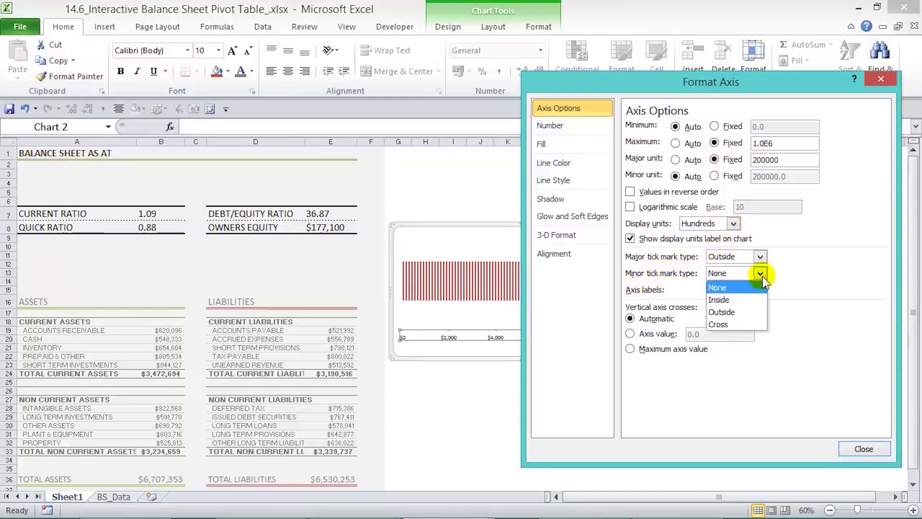
click(735, 324)
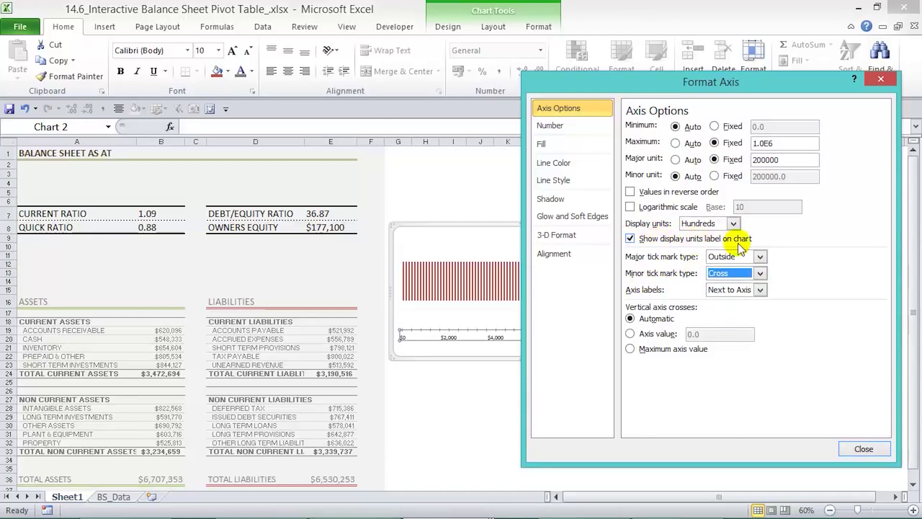
click(863, 451)
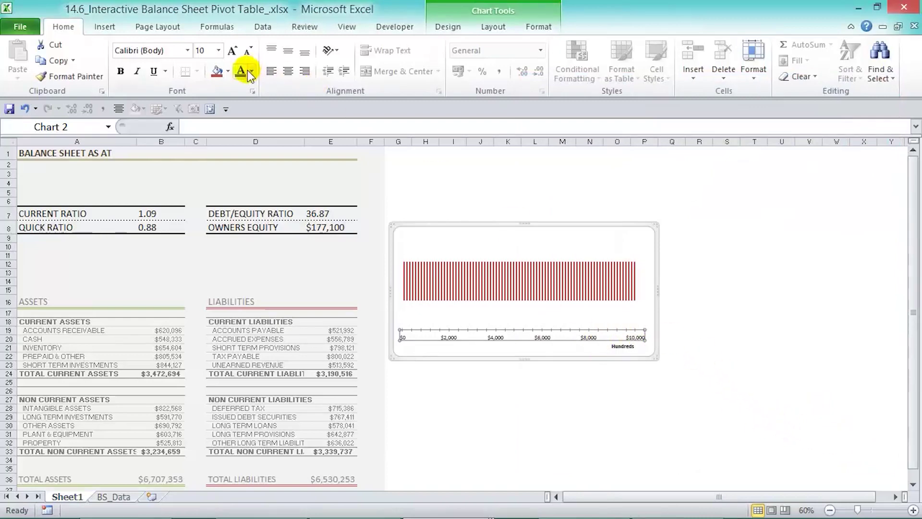
Shorten the liabilities chart and move it right beside the liabilities section.
click(625, 346)
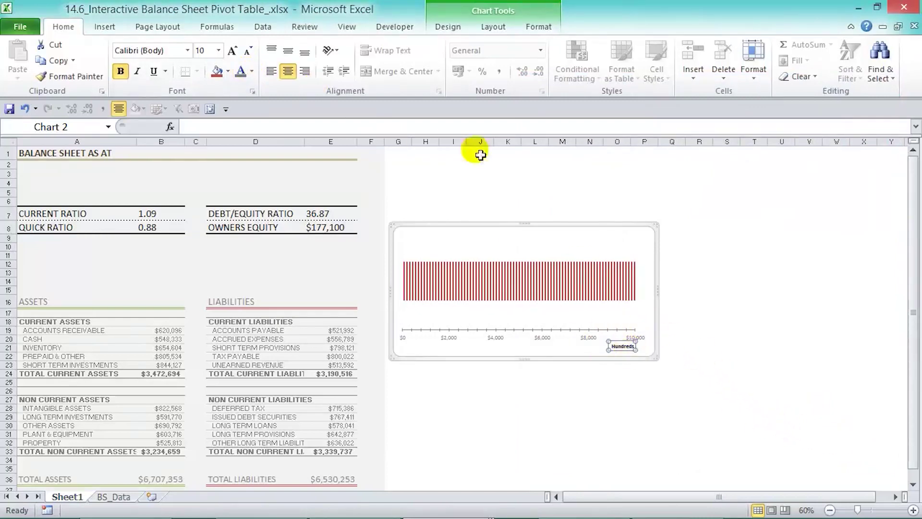
click(575, 322)
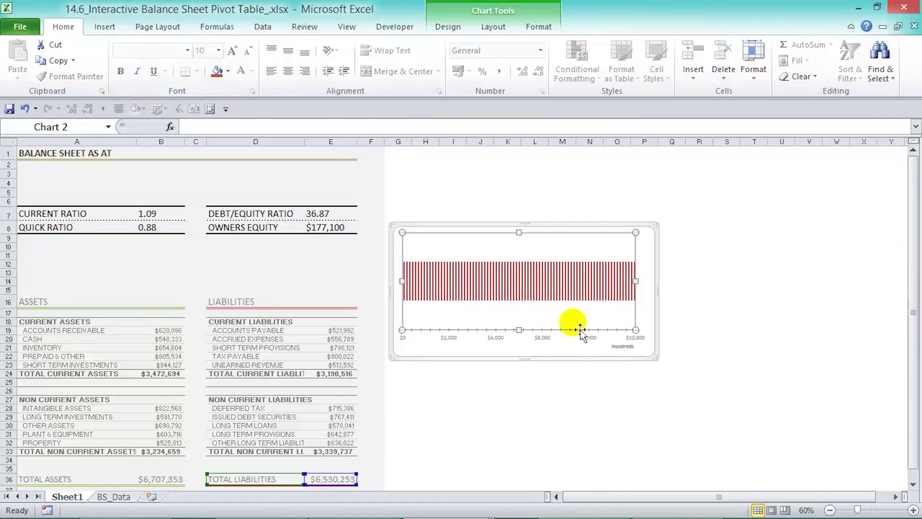
click(538, 238)
drag(538, 239, 535, 281)
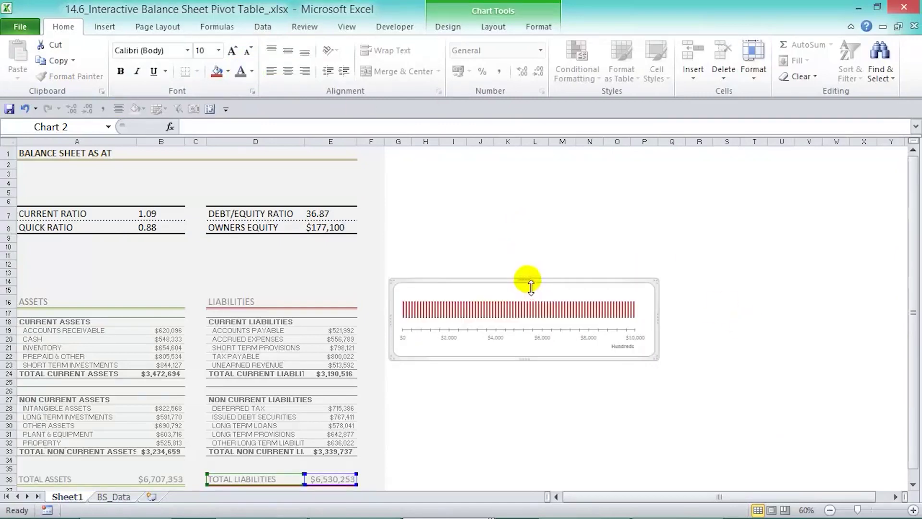
drag(529, 279, 587, 225)
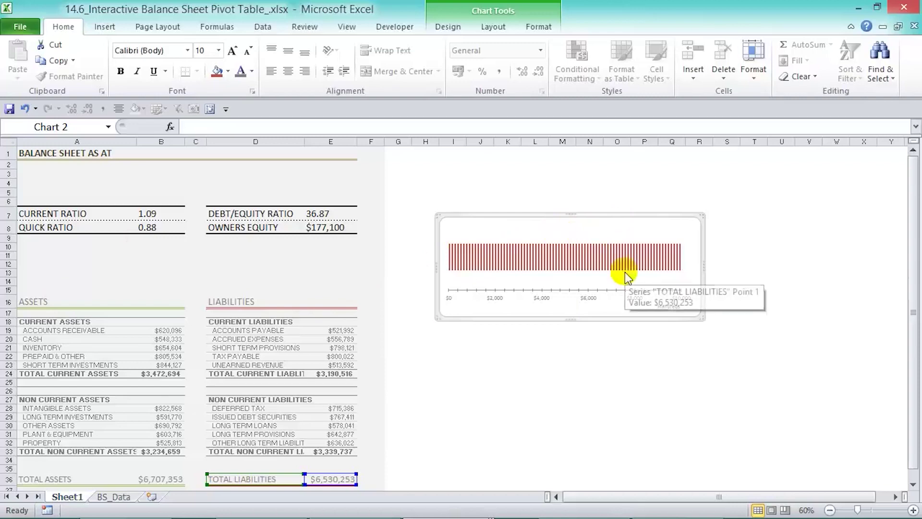
mouse_move(626, 275)
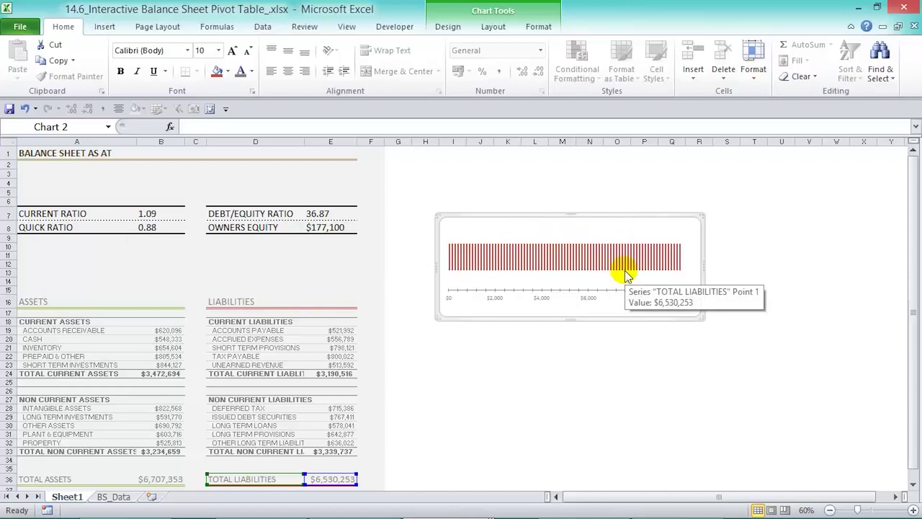
Save the striped liabilities chart as a chart template named Interactive BS.
click(448, 27)
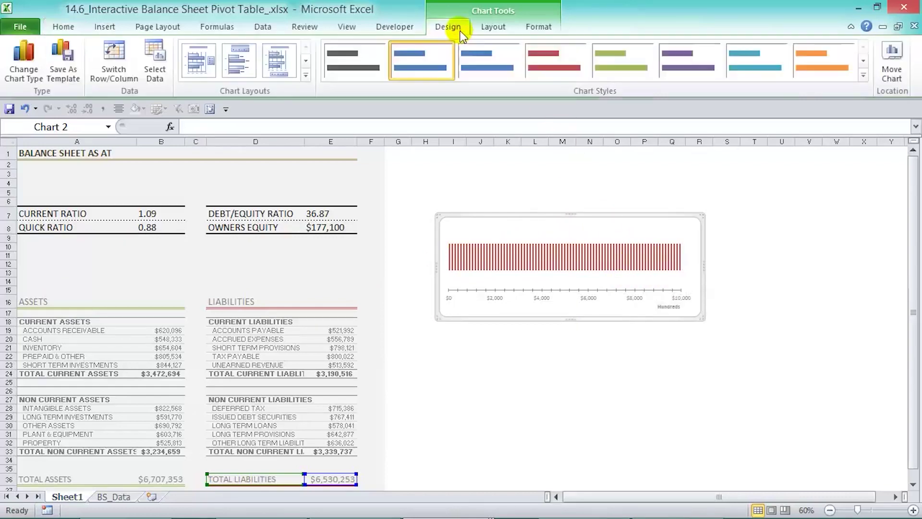
click(67, 58)
text(Interact)
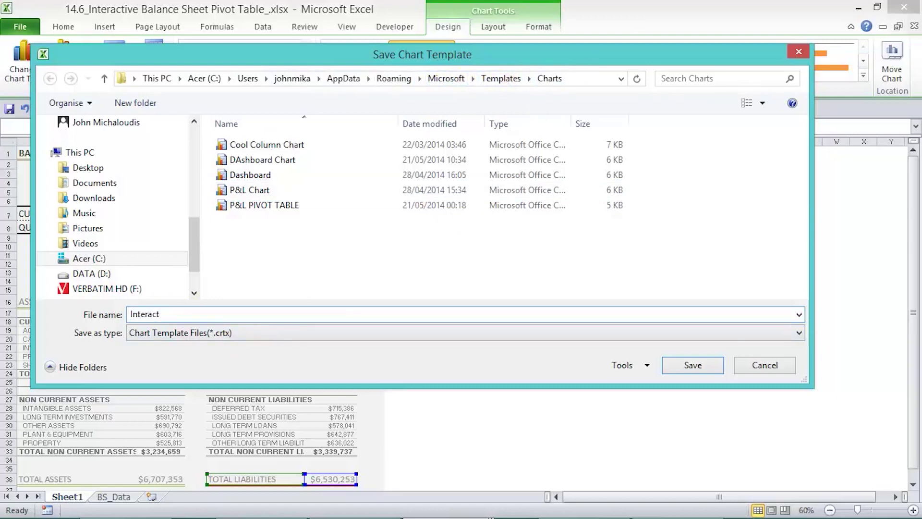
text(ive BS)
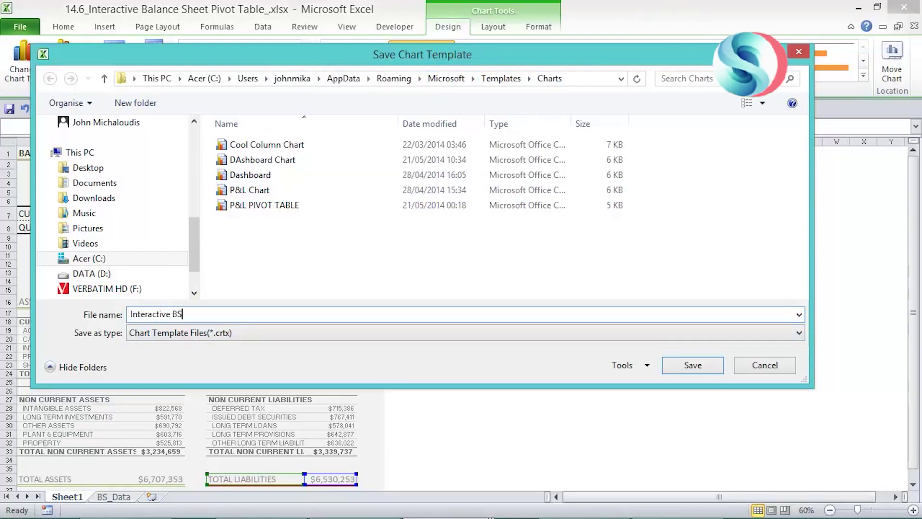
click(693, 365)
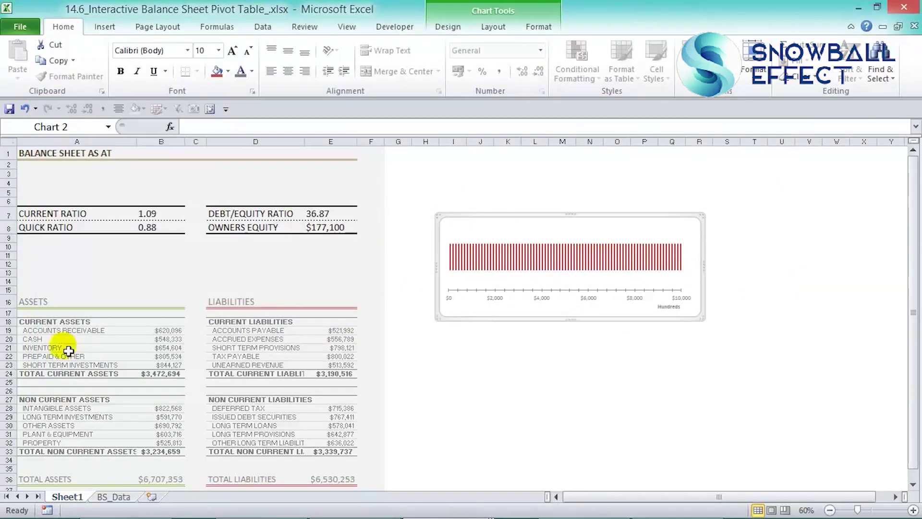
Insert a clustered bar chart of Total Assets (A36:B36) below the liabilities chart.
drag(58, 481, 149, 478)
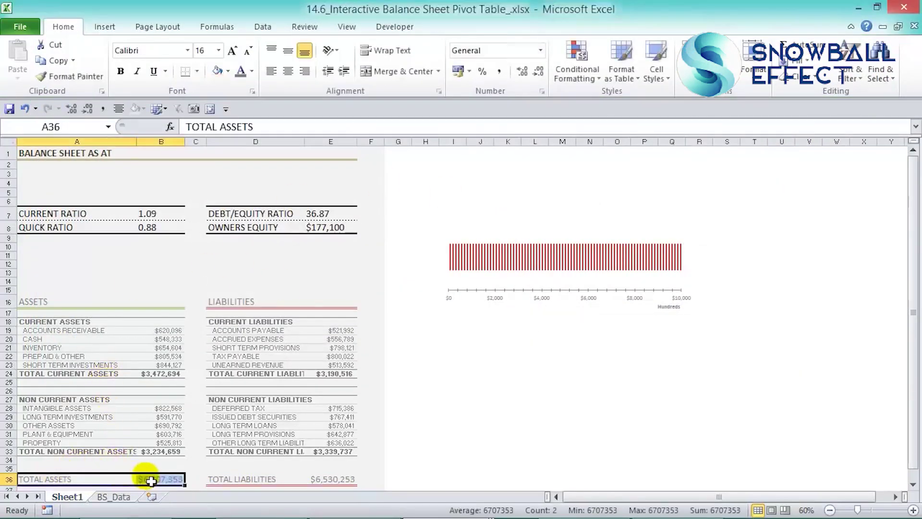
click(104, 27)
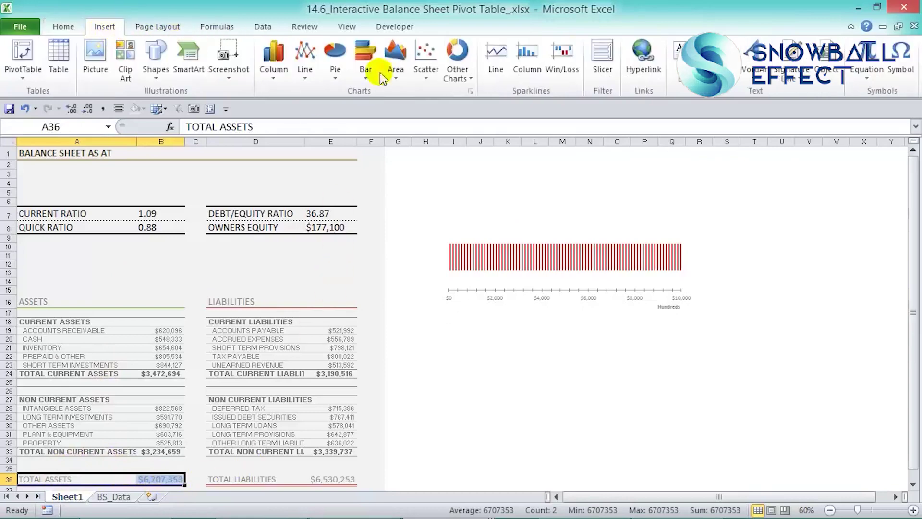
click(366, 67)
click(372, 118)
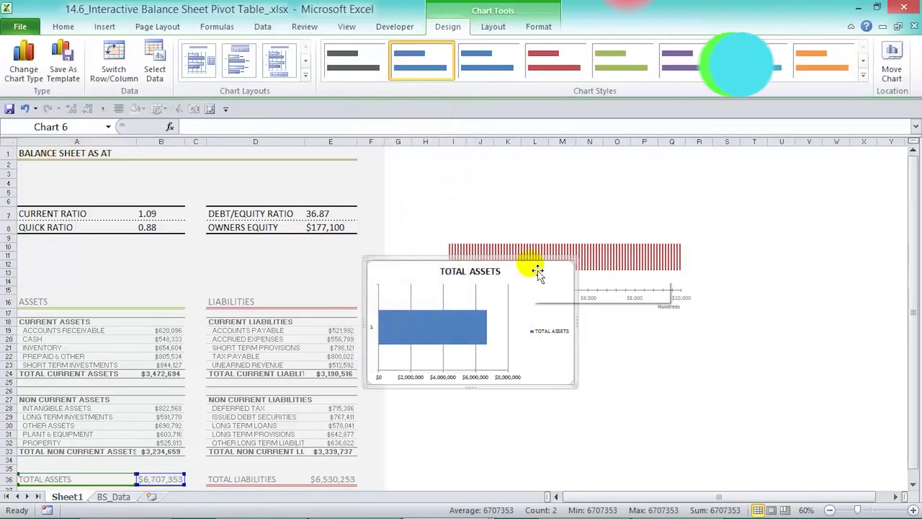
drag(543, 268, 669, 329)
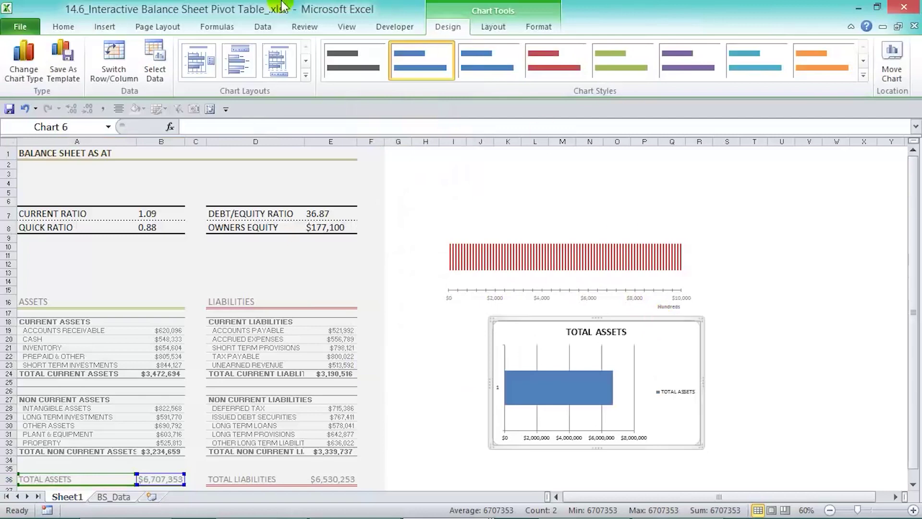
Apply the saved Interactive BS chart template to the Total Assets chart.
click(23, 62)
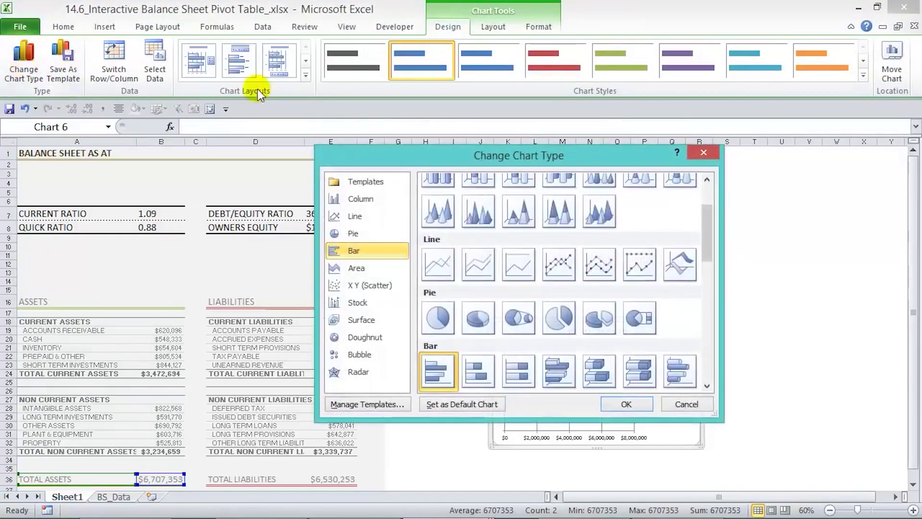
click(377, 182)
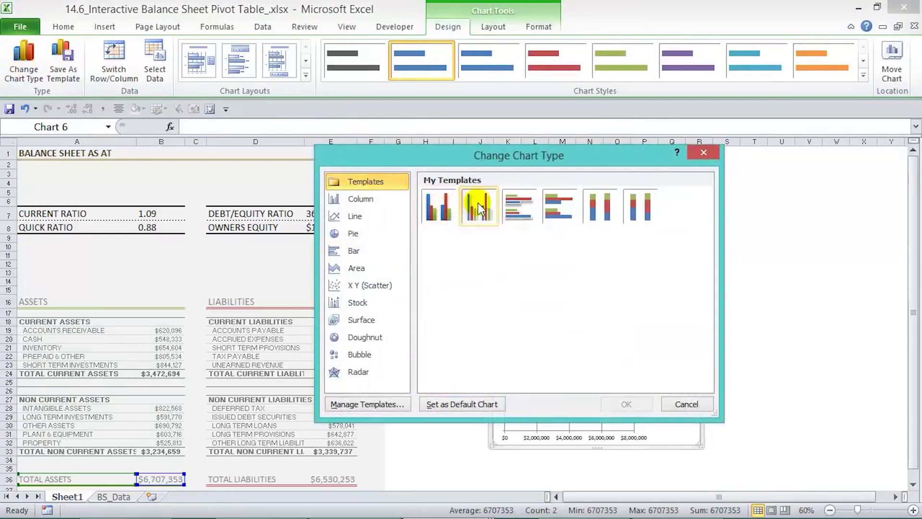
click(558, 212)
click(627, 404)
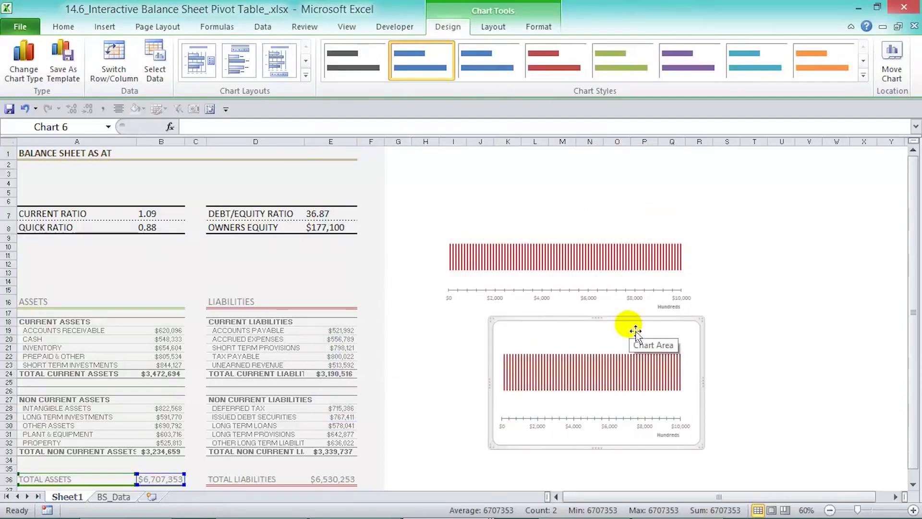
mouse_move(589, 380)
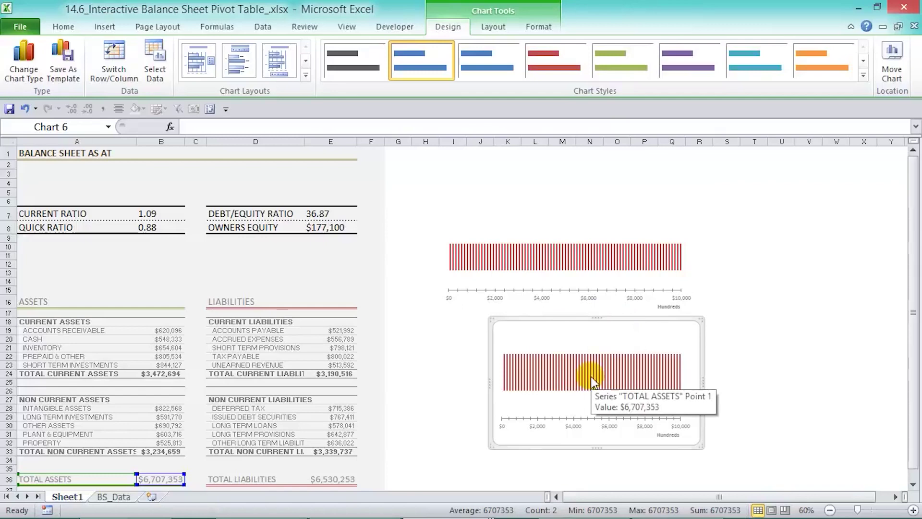
Give the Total Assets bars an olive green pattern fill foreground.
click(594, 382)
key(ctrl+1)
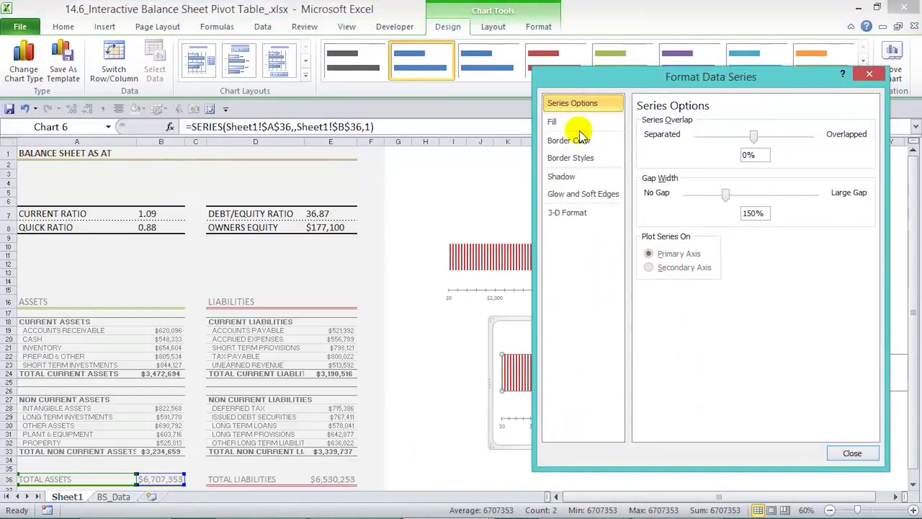
click(581, 124)
click(745, 354)
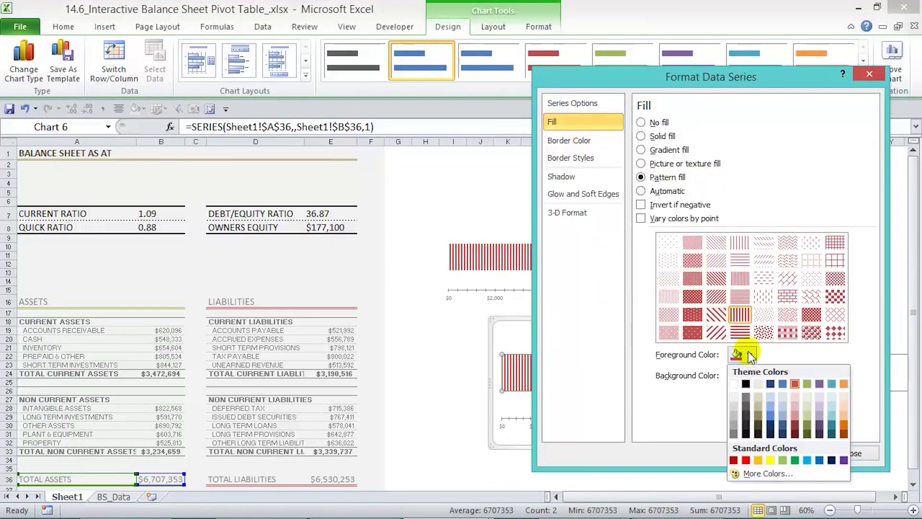
click(807, 384)
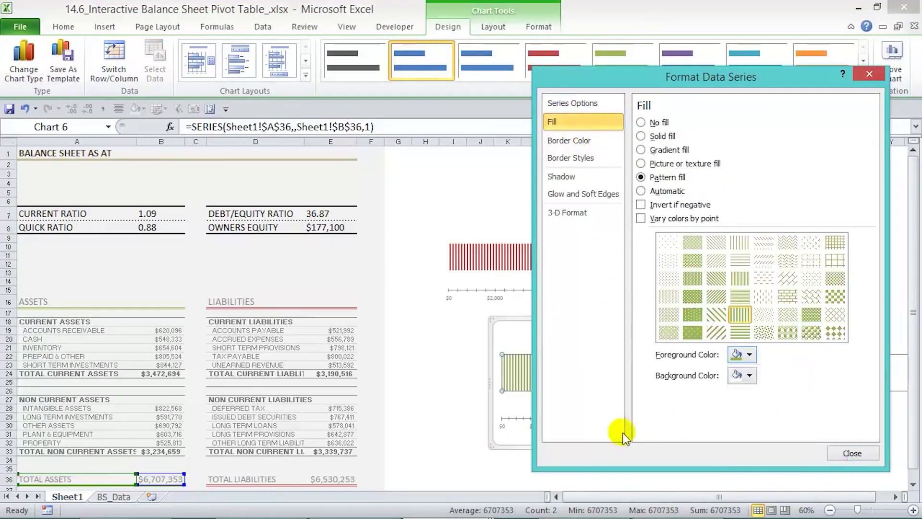
Move the assets chart up-left and set its value axis to reverse order.
drag(520, 325, 434, 308)
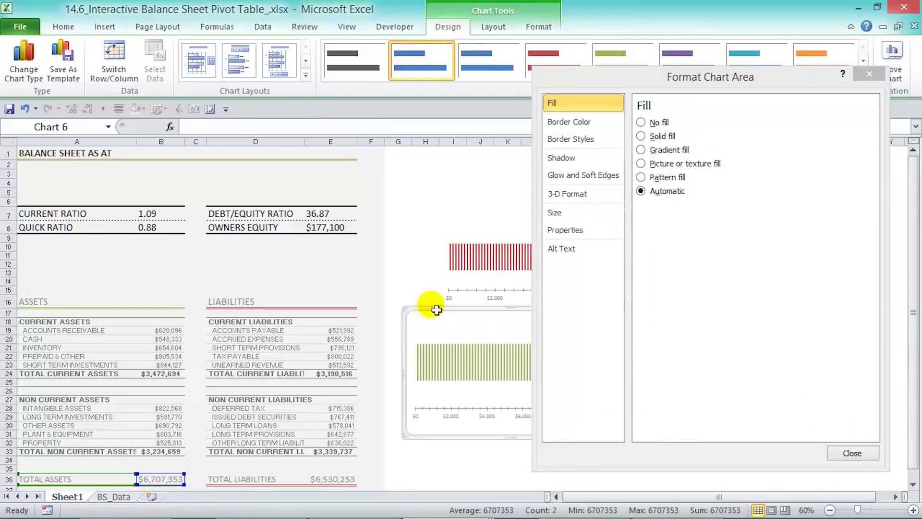
click(454, 416)
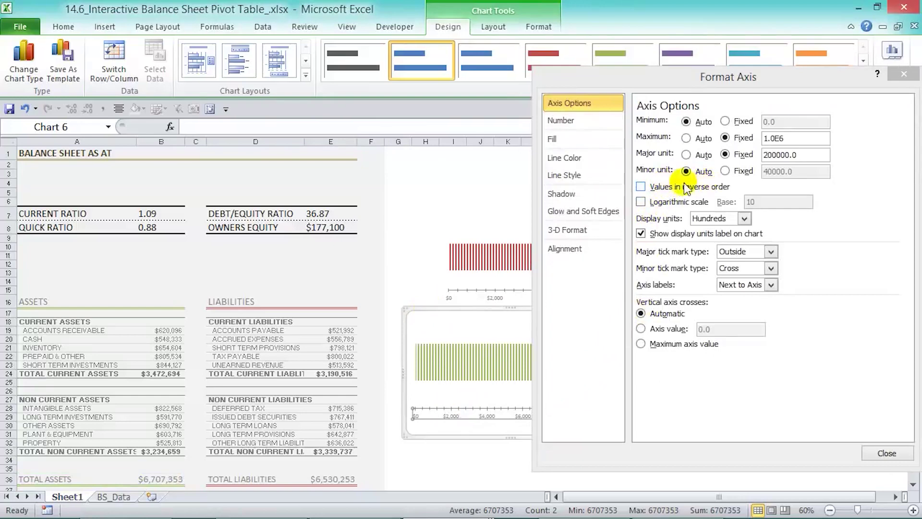
click(641, 186)
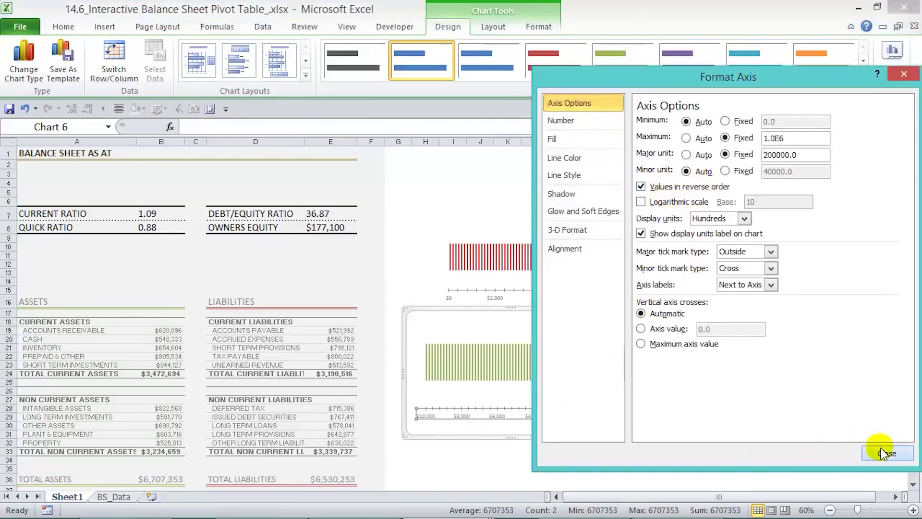
click(883, 452)
Set the liabilities chart's value axis display units to Thousands.
click(607, 362)
double_click(669, 306)
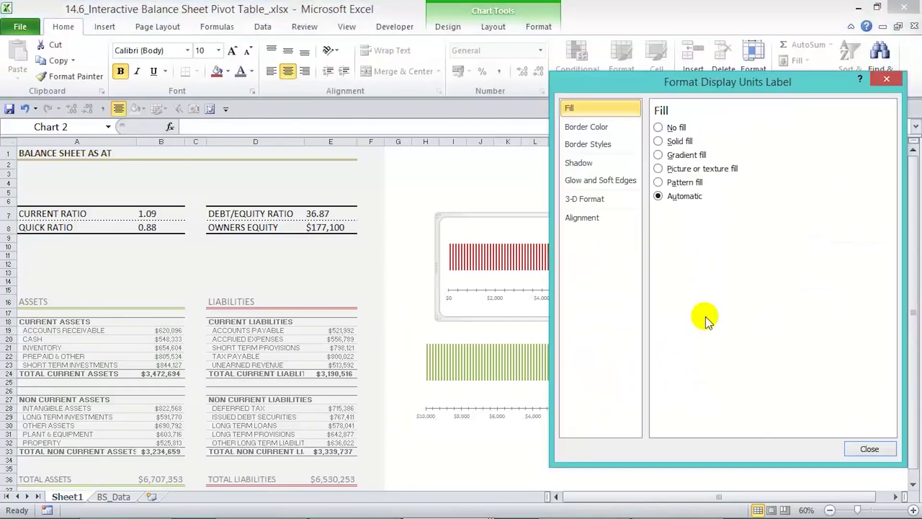
key(Escape)
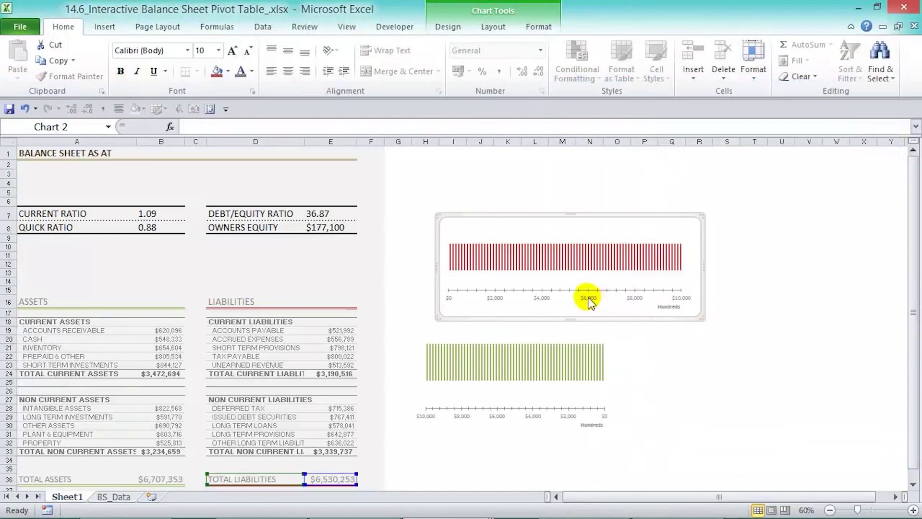
click(588, 296)
key(ctrl+1)
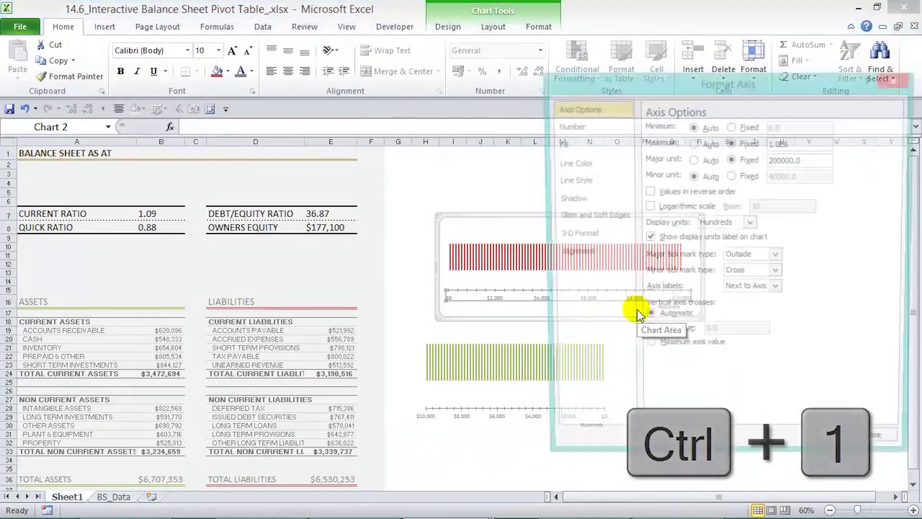
click(751, 224)
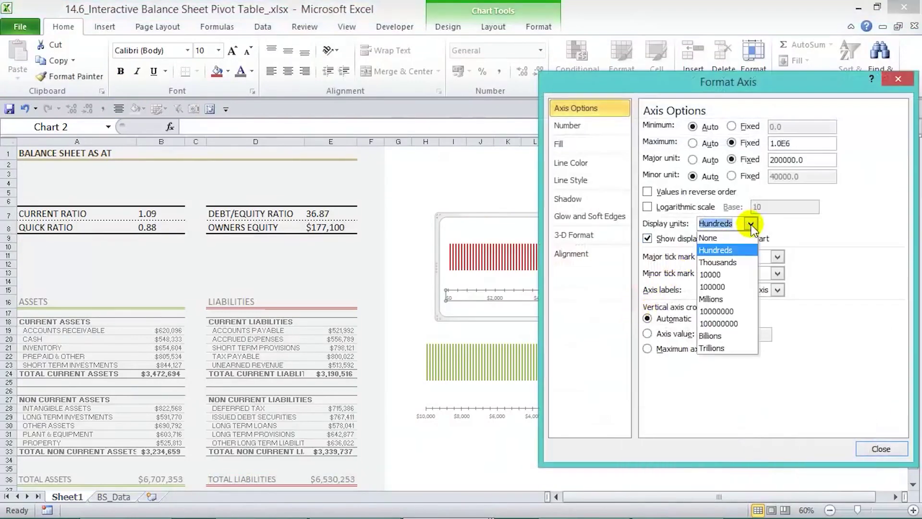
click(737, 262)
Set the assets chart's value axis display units to Thousands too.
click(506, 362)
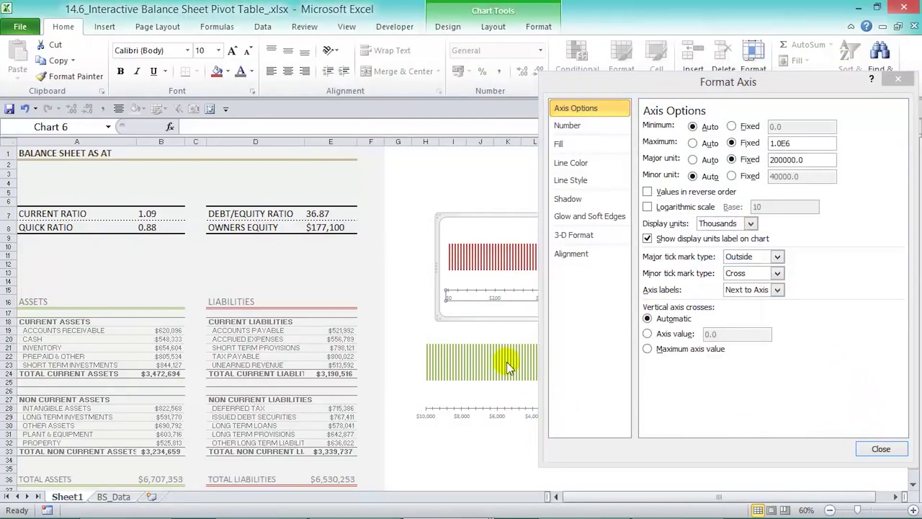
click(505, 417)
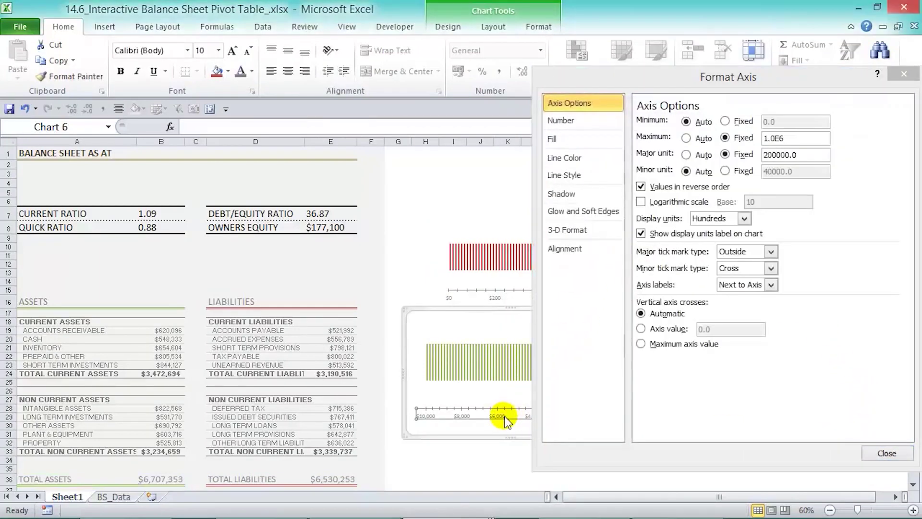
click(744, 218)
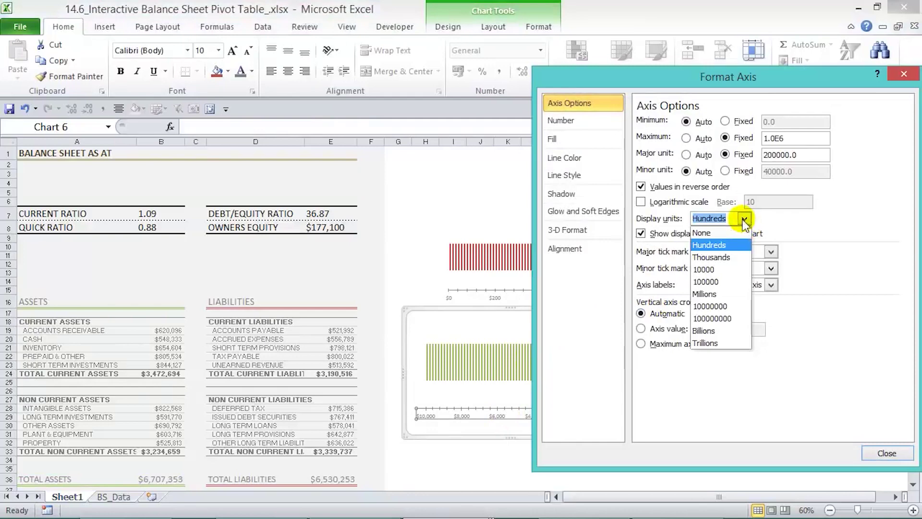
click(715, 253)
click(887, 454)
click(778, 409)
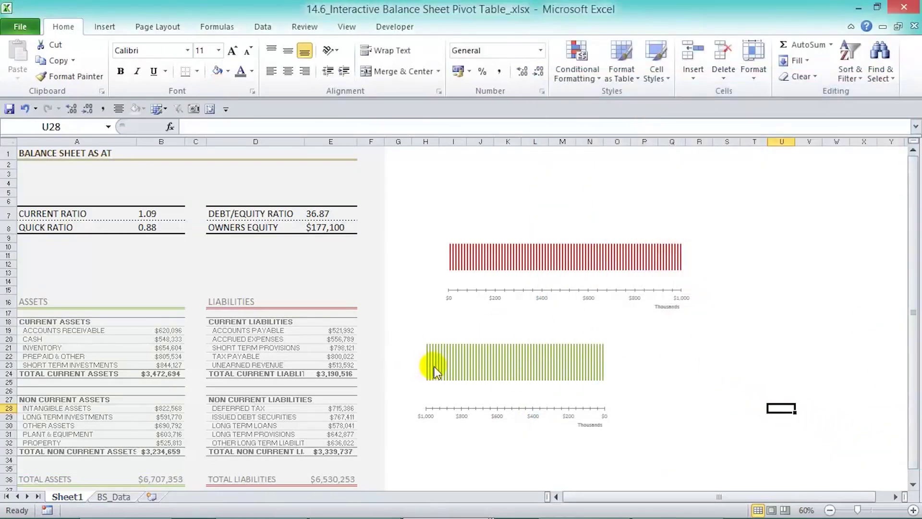
mouse_move(514, 361)
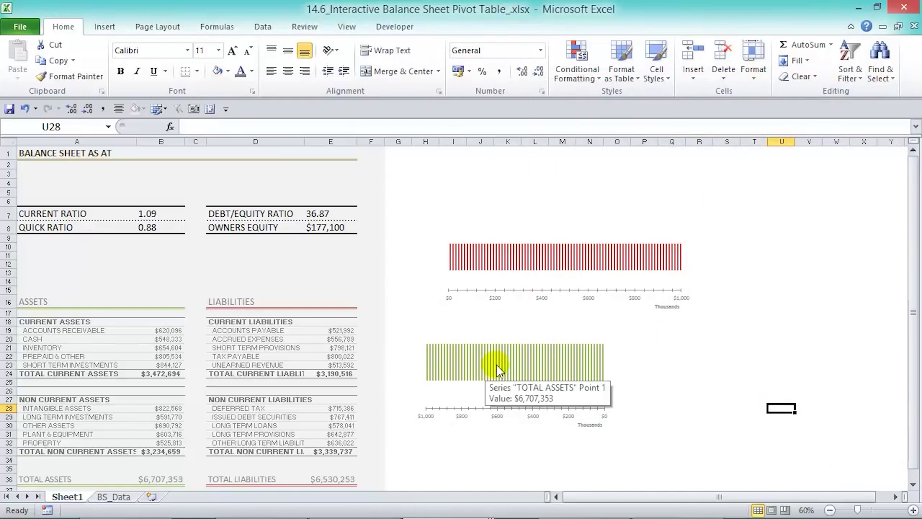
Shrink the assets chart and place it under QUICK RATIO spanning columns A–B.
click(497, 365)
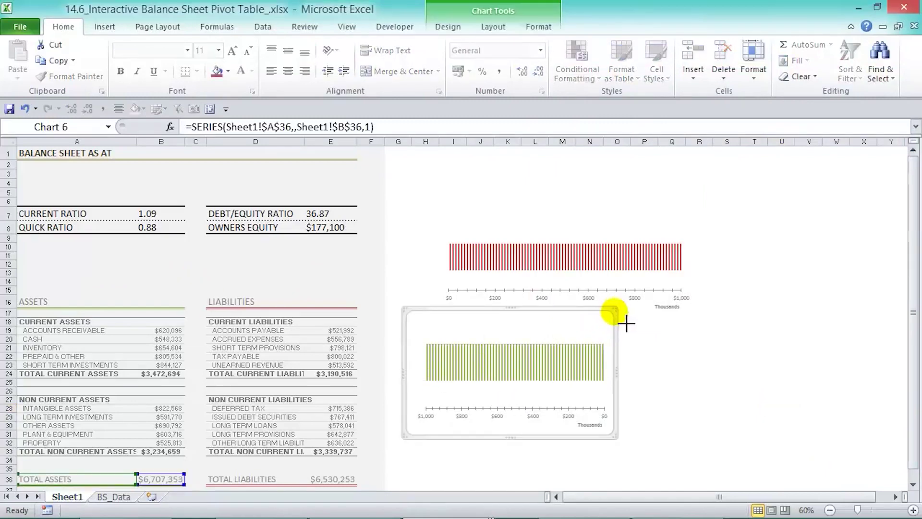
mouse_move(615, 311)
mouse_down()
mouse_move(628, 360)
mouse_move(603, 376)
mouse_up()
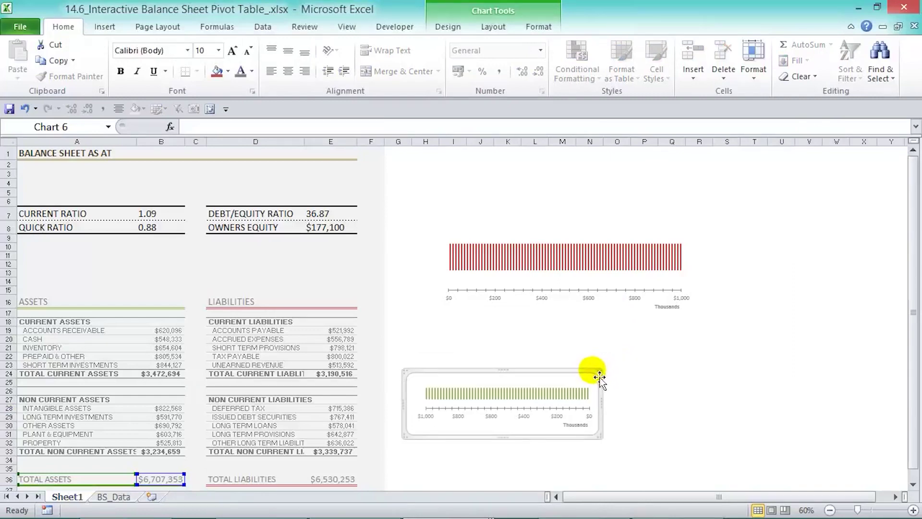
drag(611, 416, 556, 401)
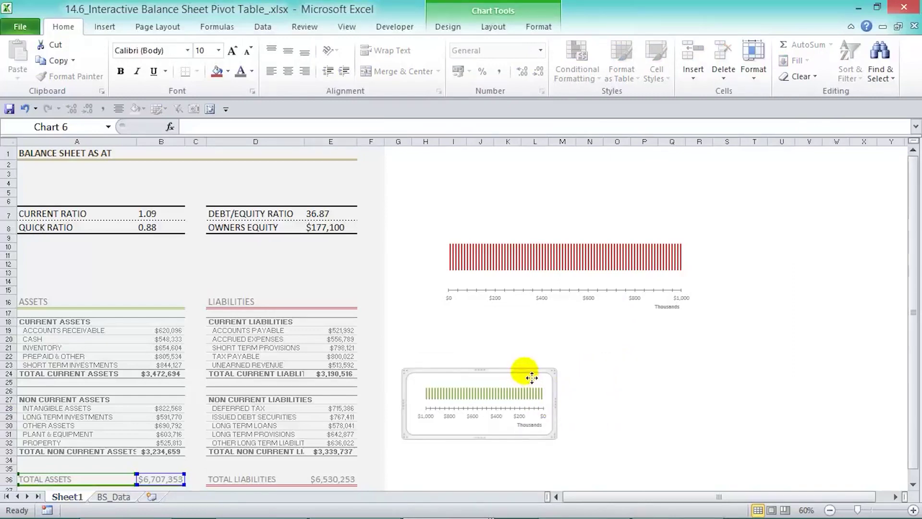
drag(528, 373, 137, 237)
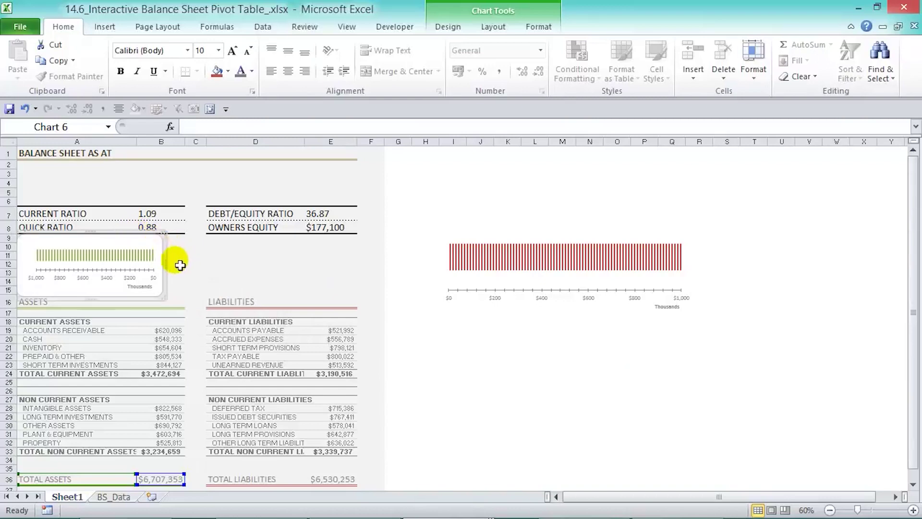
drag(172, 266, 184, 266)
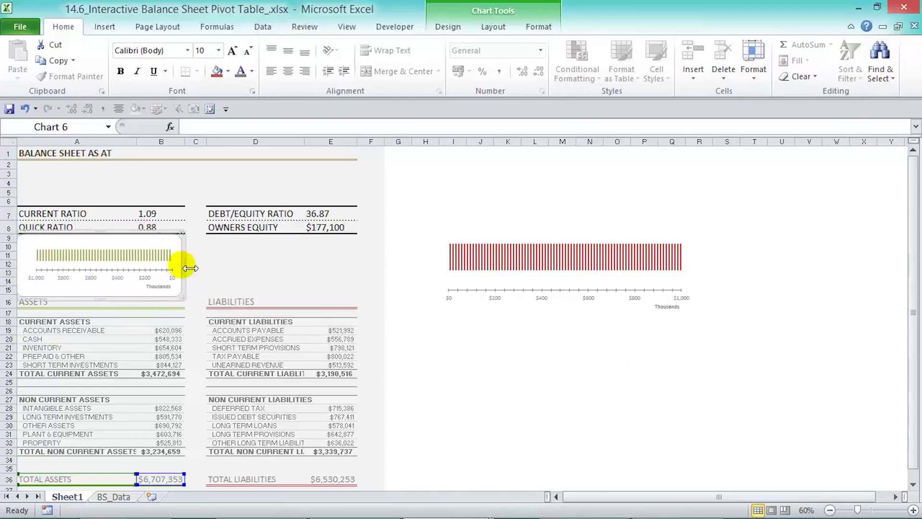
Shrink the liabilities chart to a compact size below OWNERS EQUITY.
click(452, 259)
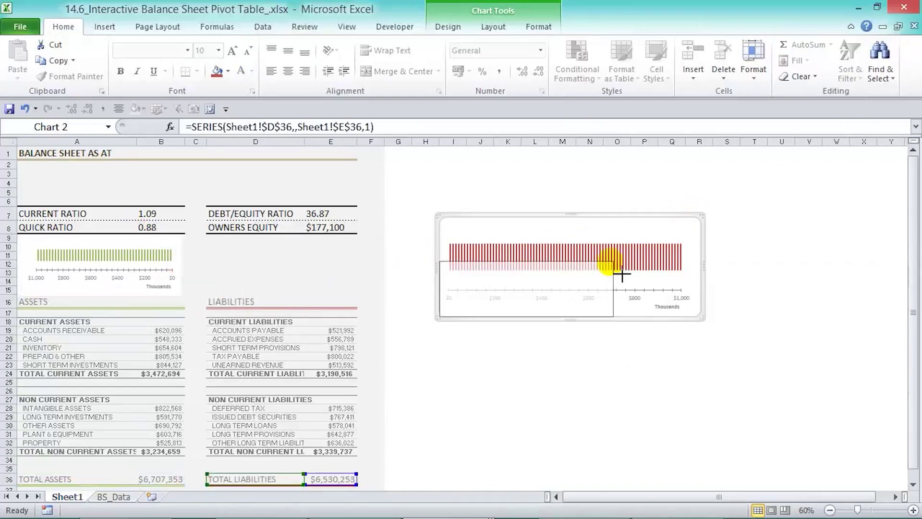
mouse_move(613, 264)
mouse_down()
mouse_move(613, 278)
mouse_move(606, 255)
mouse_move(354, 245)
mouse_up()
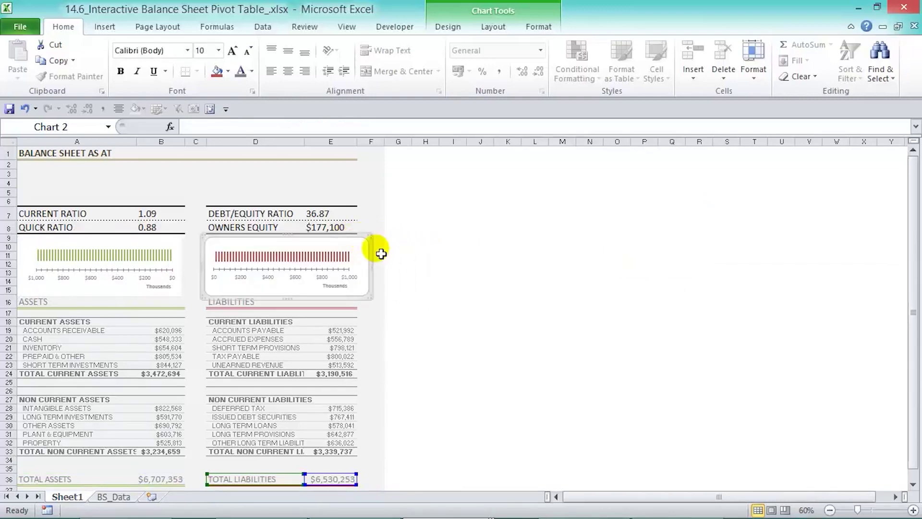
click(475, 286)
Apply one fill colour to the assets chart elements, its plot area and the liabilities chart.
click(165, 234)
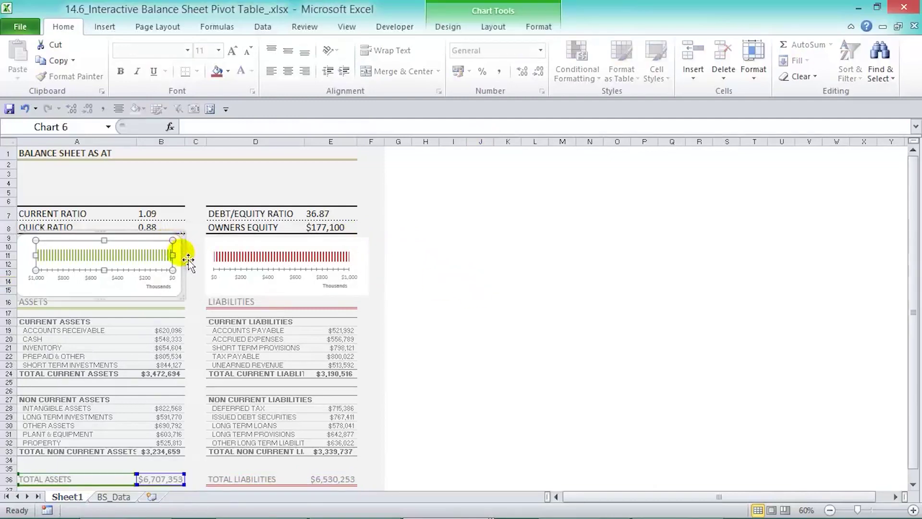
click(47, 263)
click(32, 268)
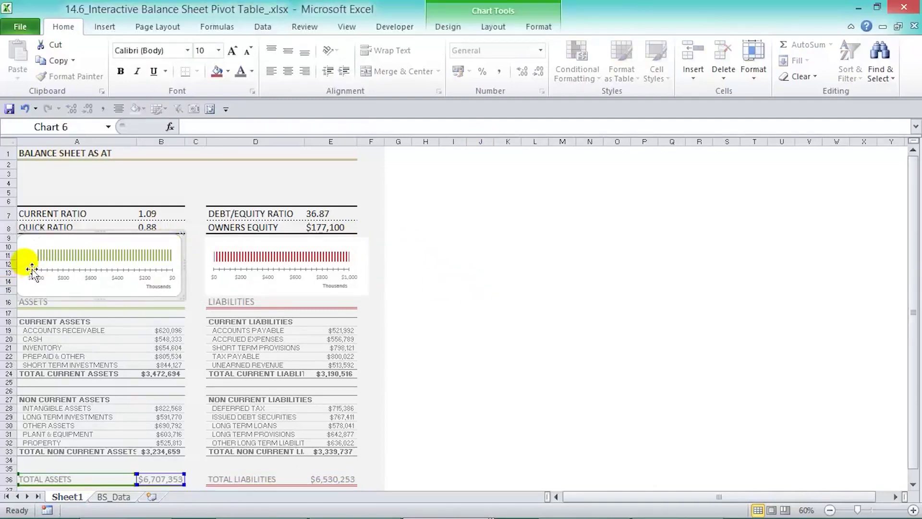
click(227, 71)
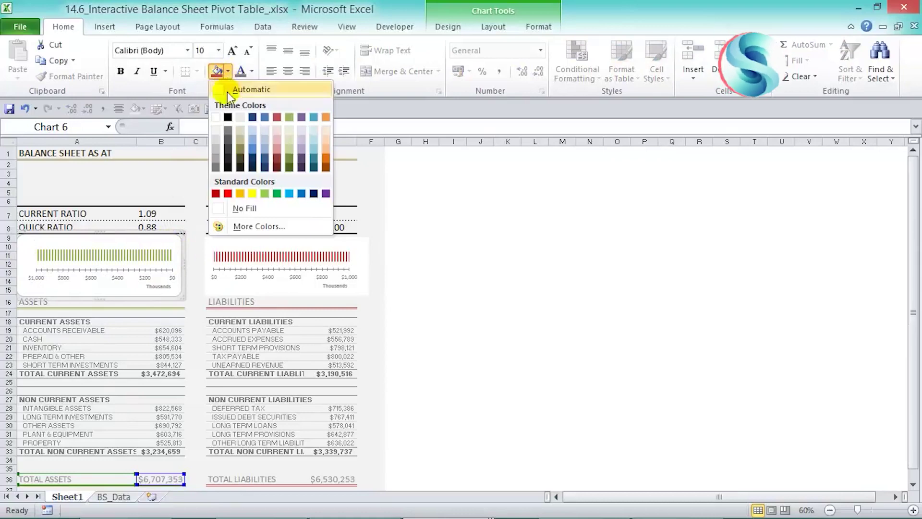
click(175, 236)
click(164, 253)
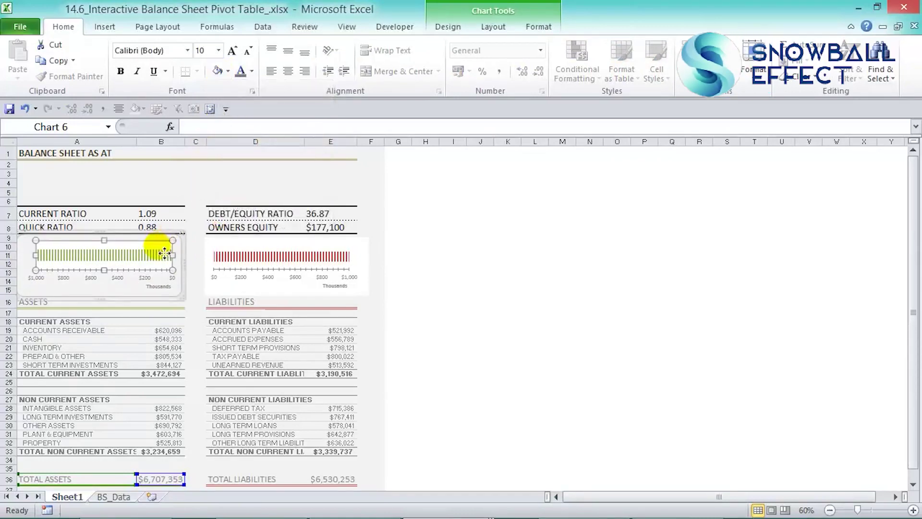
key(F4)
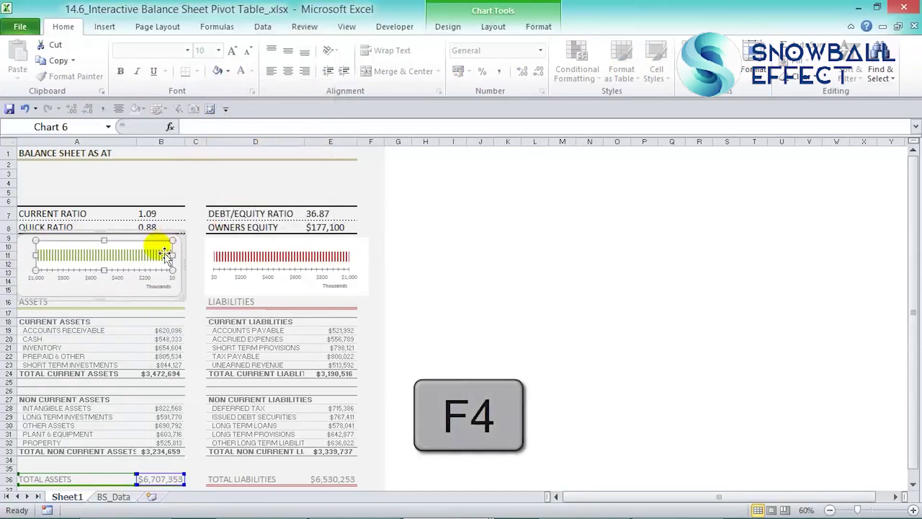
click(218, 252)
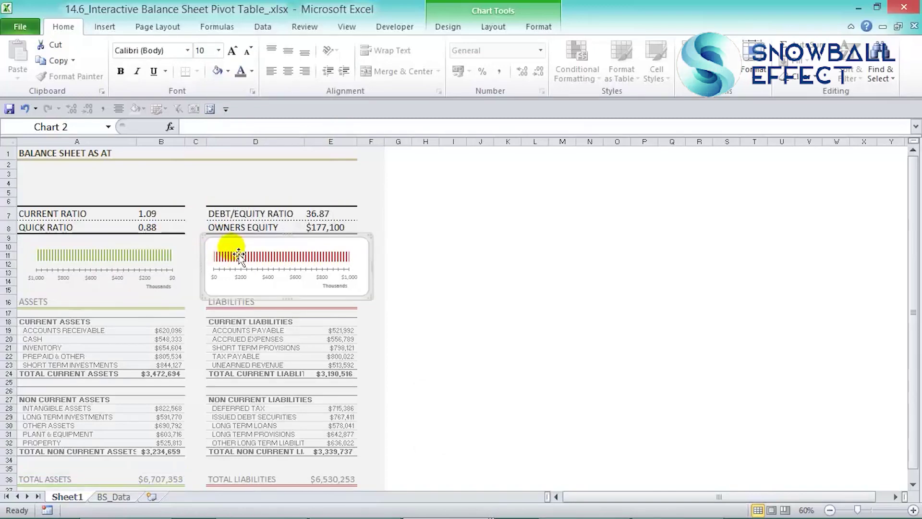
key(F4)
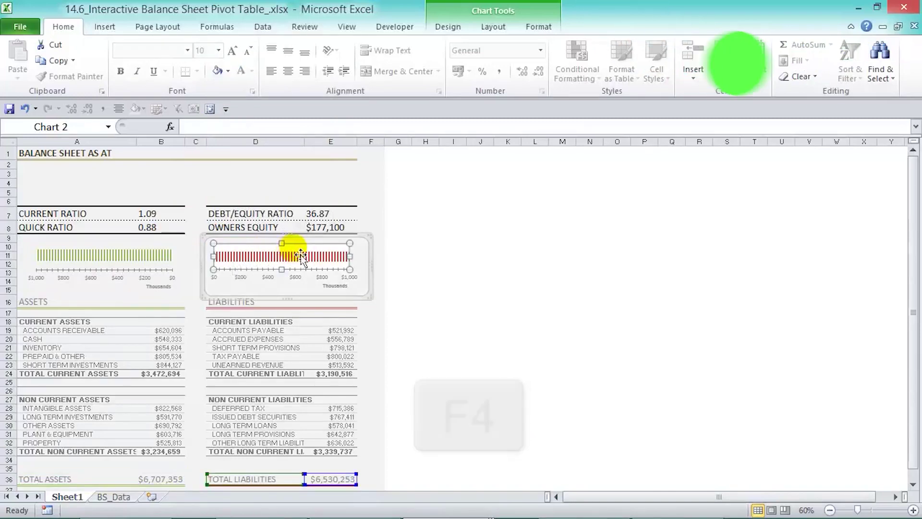
click(452, 293)
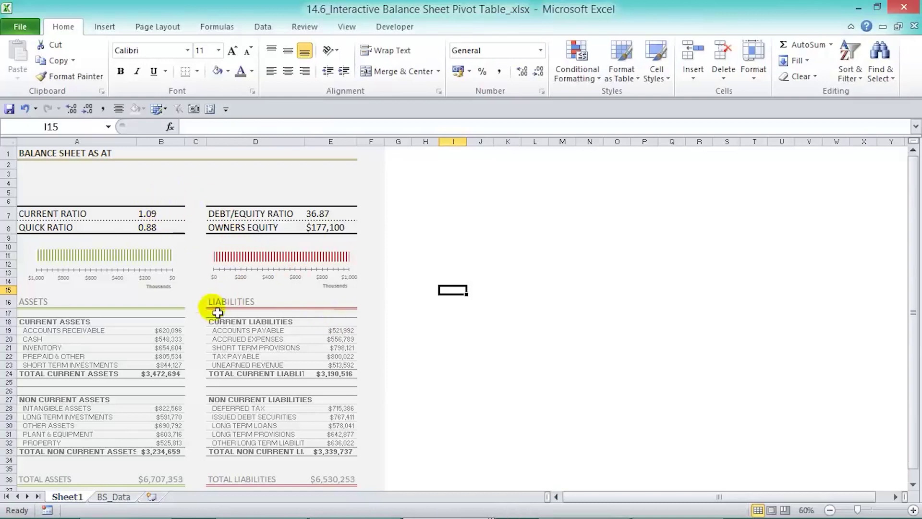
Insert a MONTH slicer from the assets pivot table.
click(169, 332)
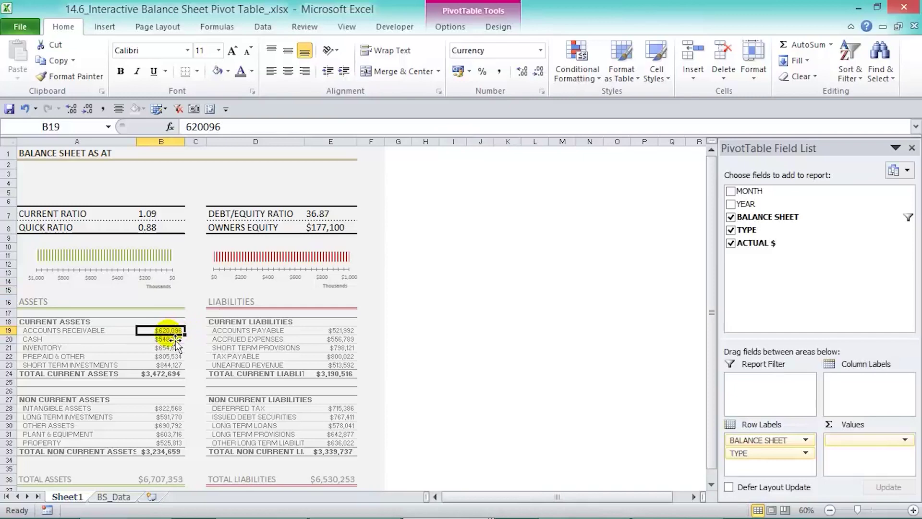
click(450, 27)
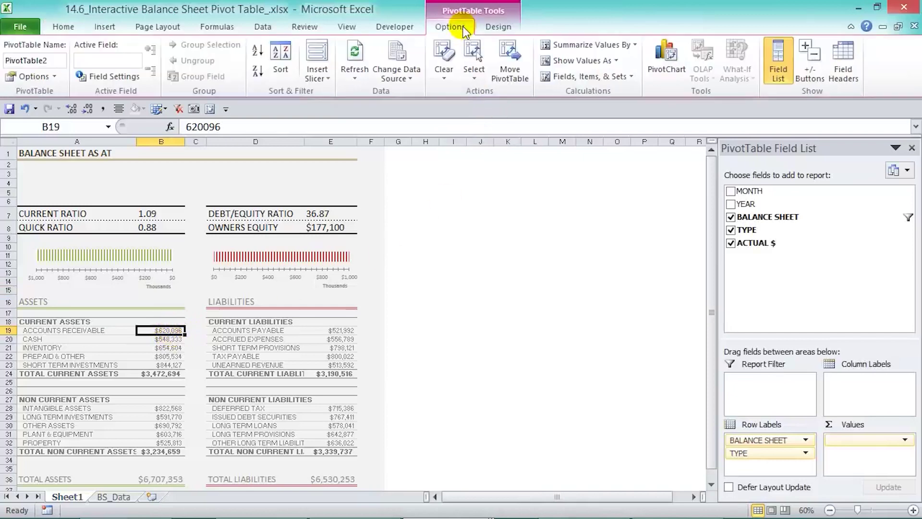
click(317, 53)
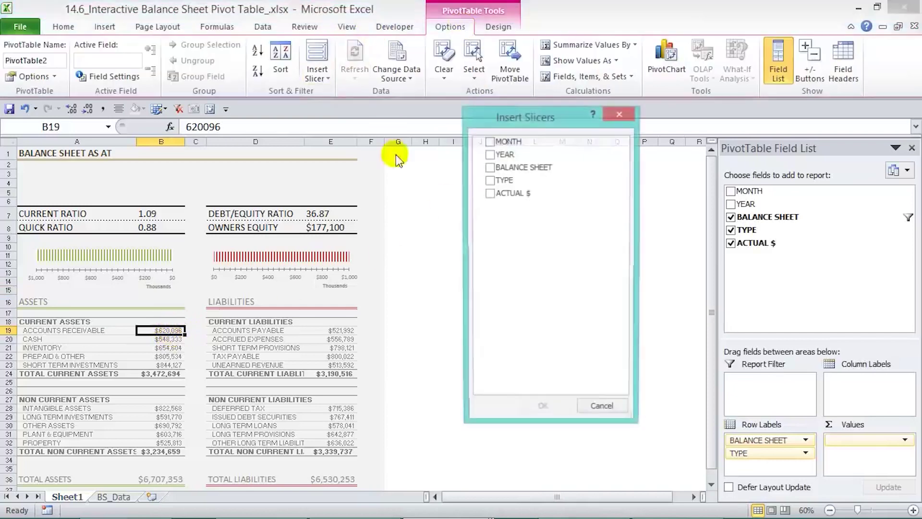
click(490, 142)
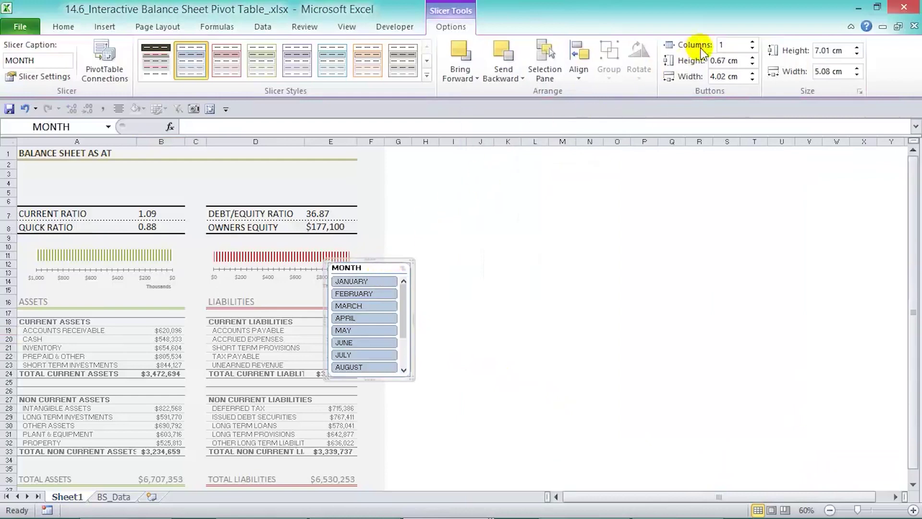
Set the slicer to 6 columns and widen it so all month names show.
click(753, 42)
click(752, 41)
click(753, 41)
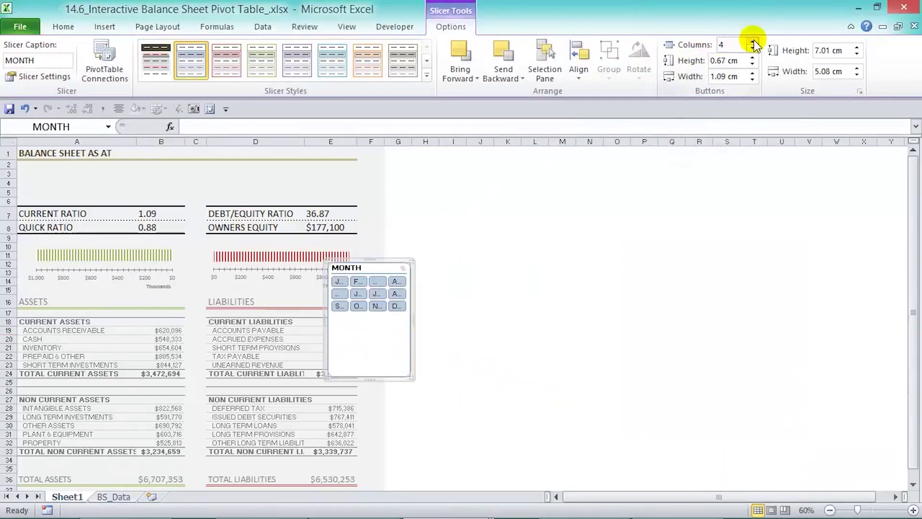
click(752, 42)
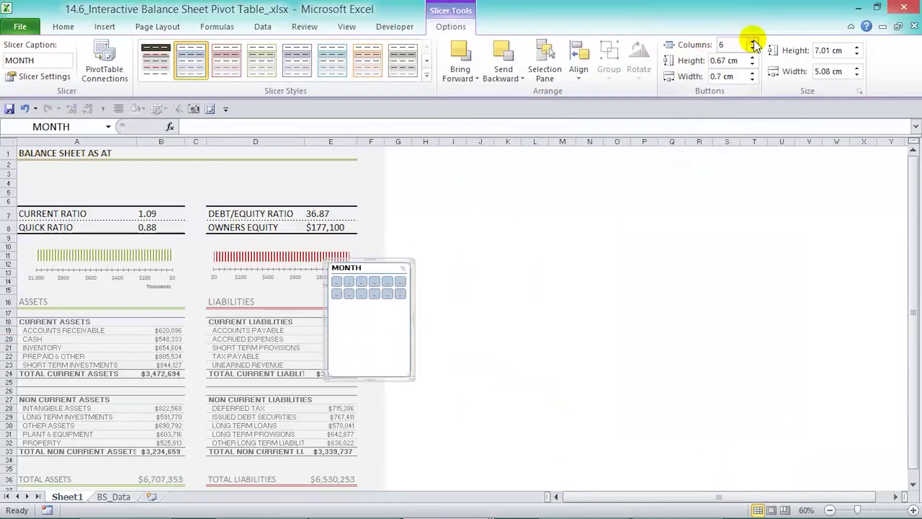
mouse_move(413, 380)
mouse_down()
mouse_move(700, 331)
mouse_move(691, 321)
mouse_up()
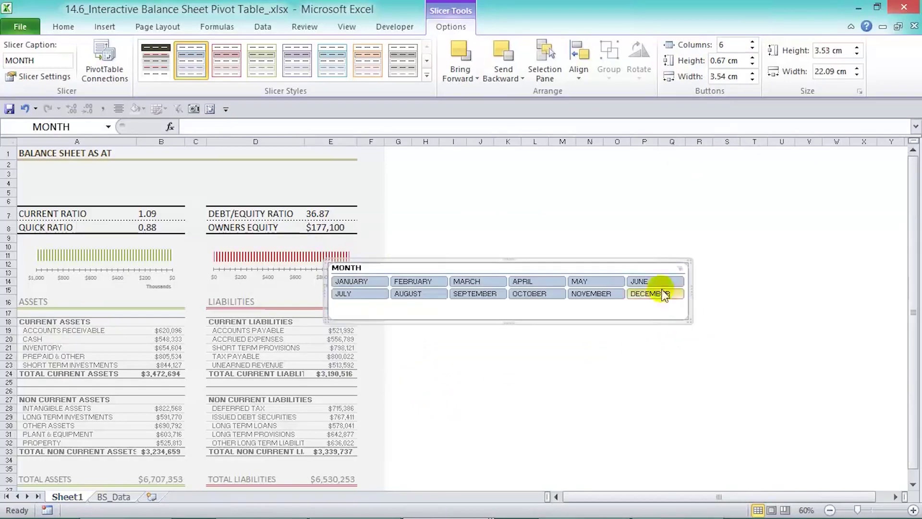
Hide the slicer header, apply the first red slicer style and set button height to 0.8 cm.
right_click(646, 275)
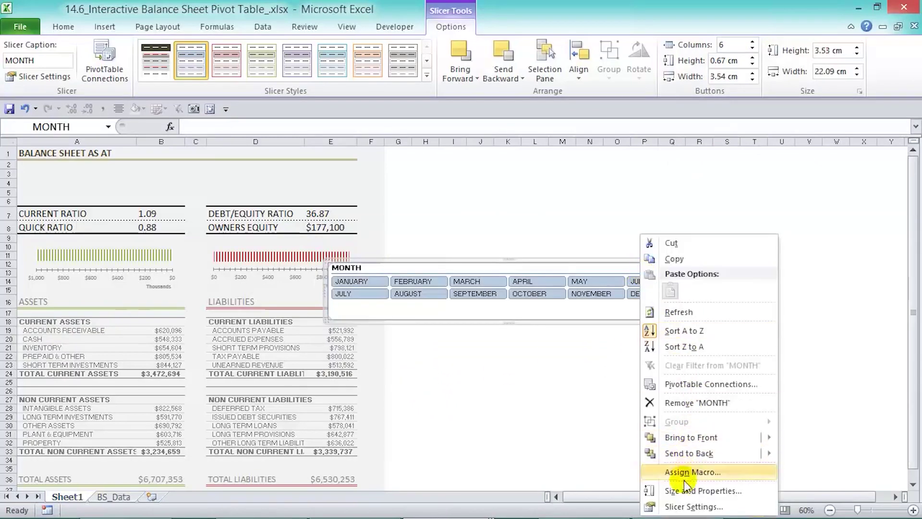
click(672, 503)
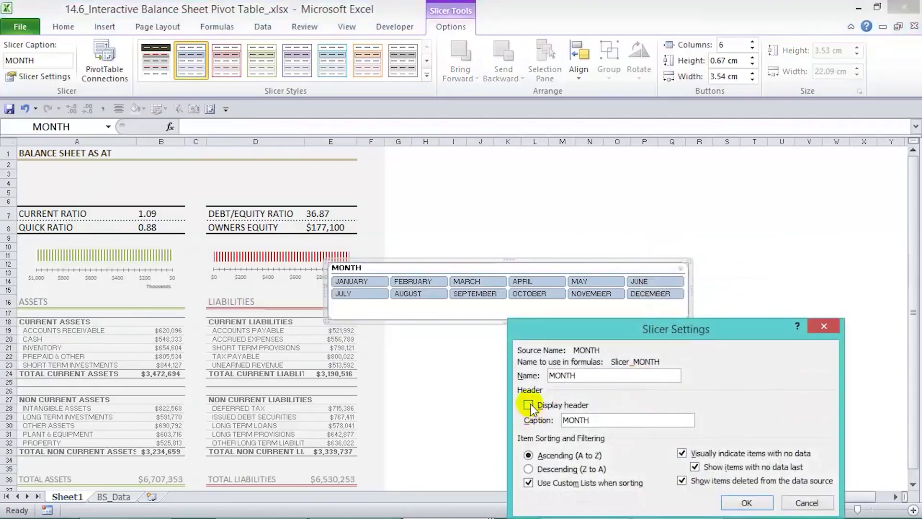
click(747, 502)
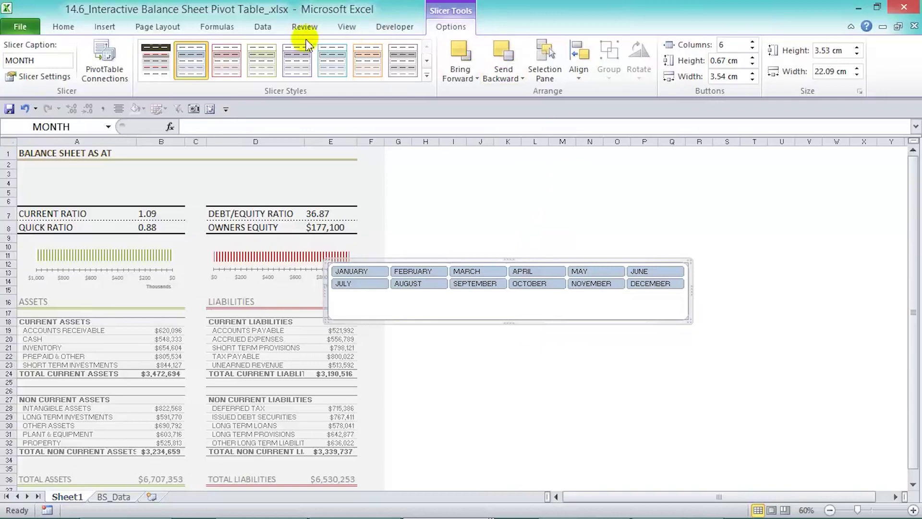
click(159, 63)
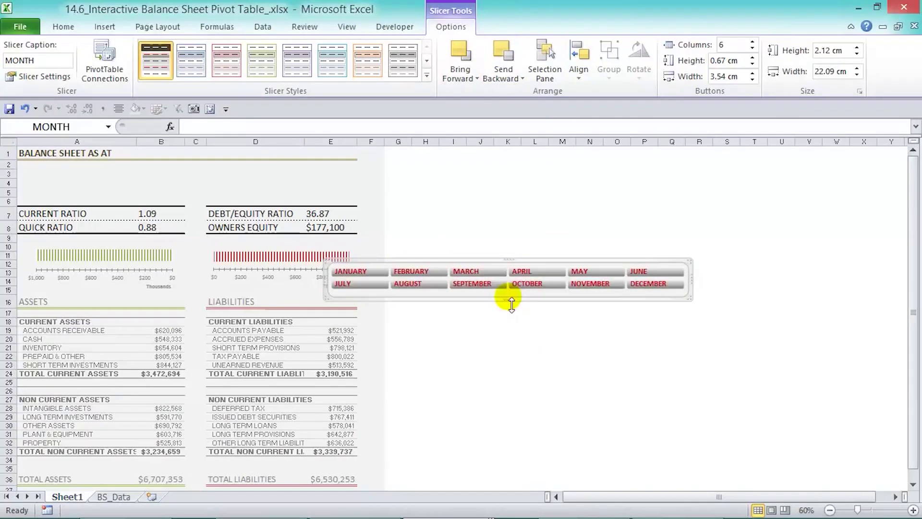
click(752, 57)
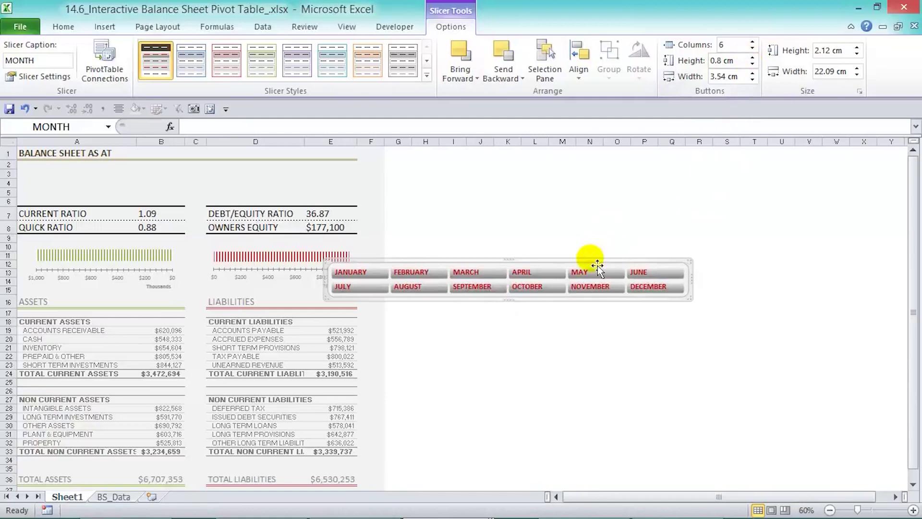
Position the slicer under the BALANCE SHEET AS AT title, narrowed to the report width.
drag(585, 259, 278, 166)
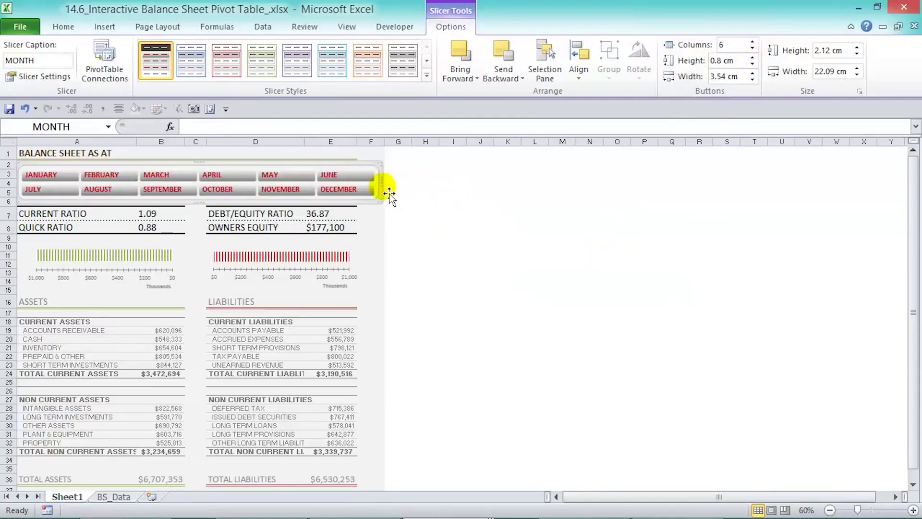
drag(392, 196, 377, 190)
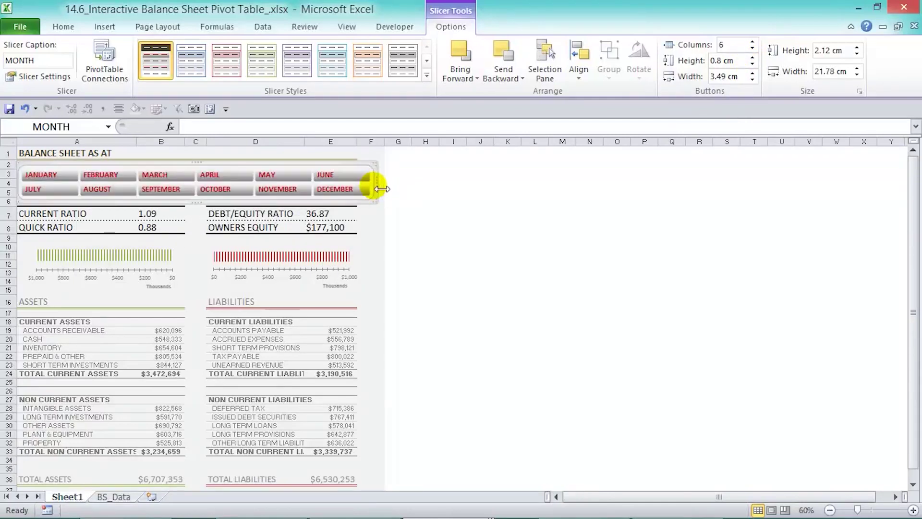
click(507, 240)
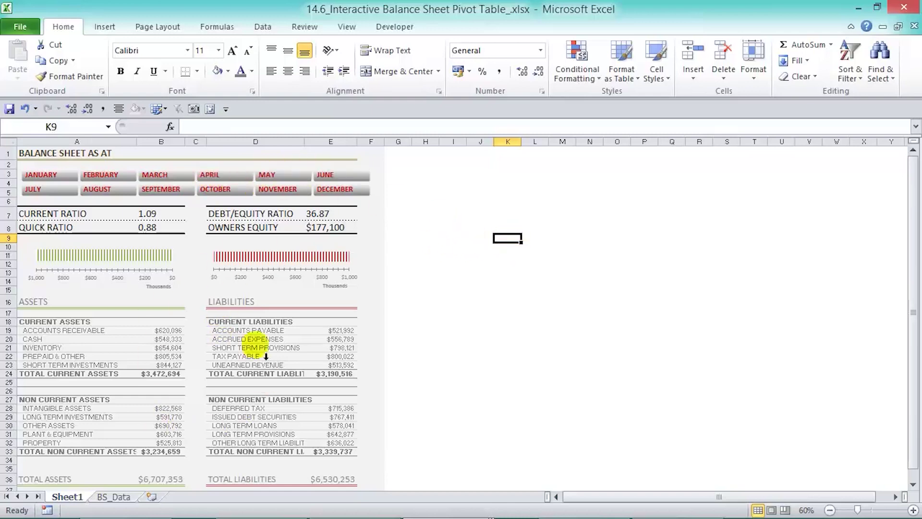
Connect the MONTH slicer to PivotTable3, PivotTable4 and PivotTable5 alongside PivotTable2.
right_click(281, 168)
click(481, 285)
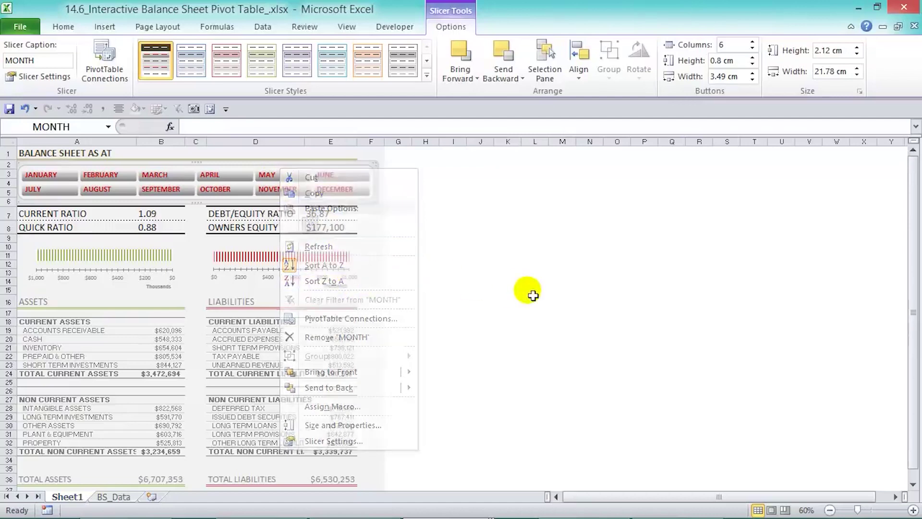
right_click(301, 169)
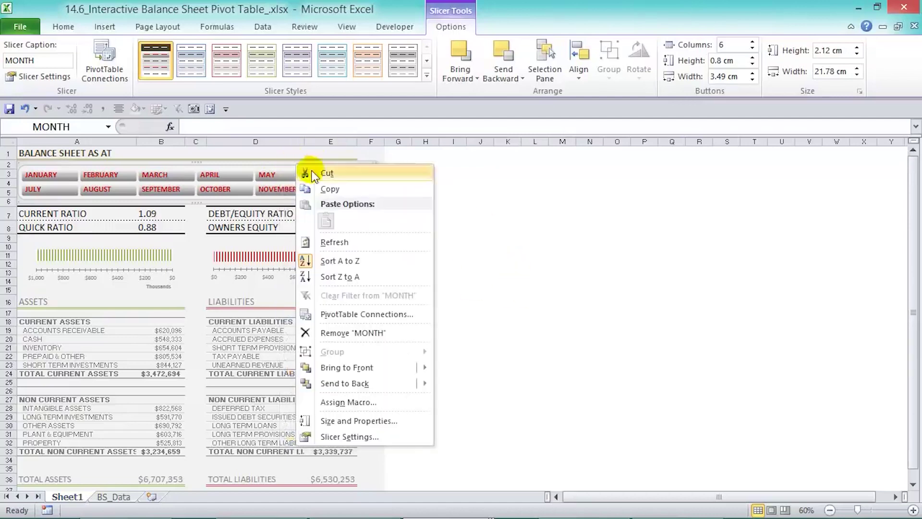
click(350, 311)
click(330, 234)
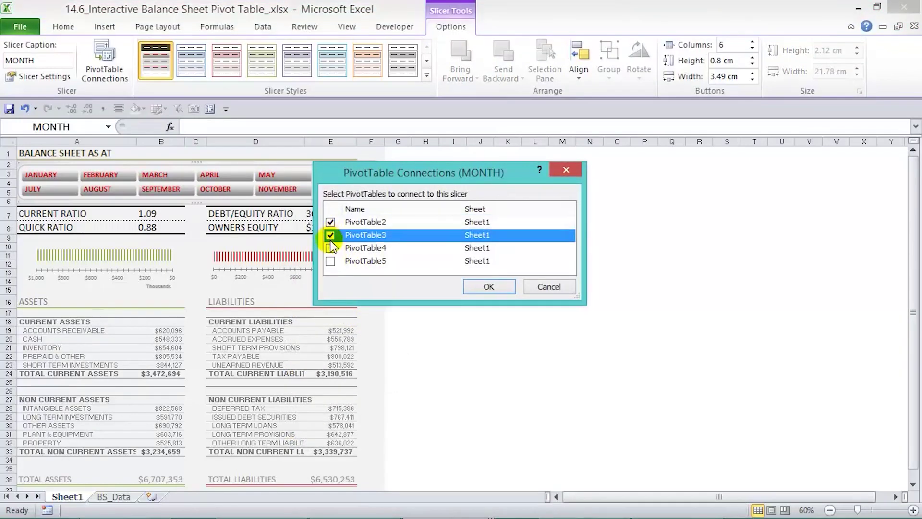
click(330, 248)
click(330, 261)
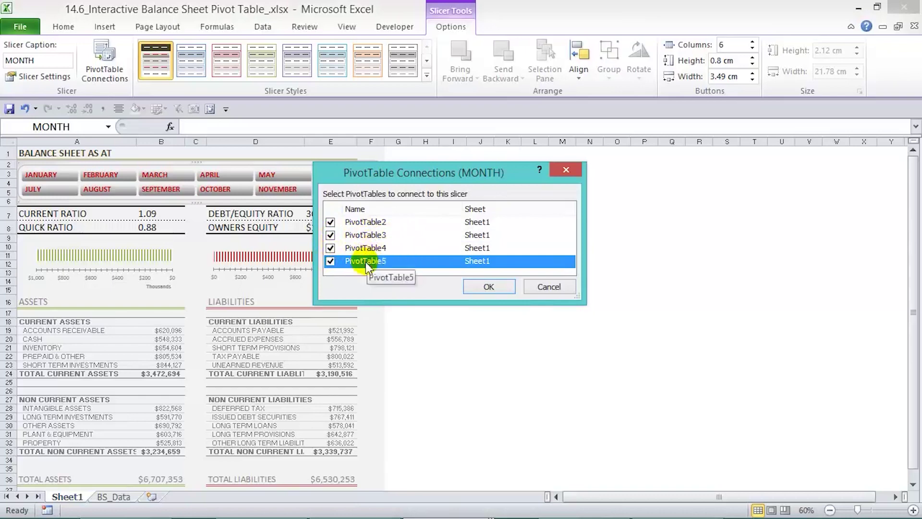
click(490, 287)
click(485, 315)
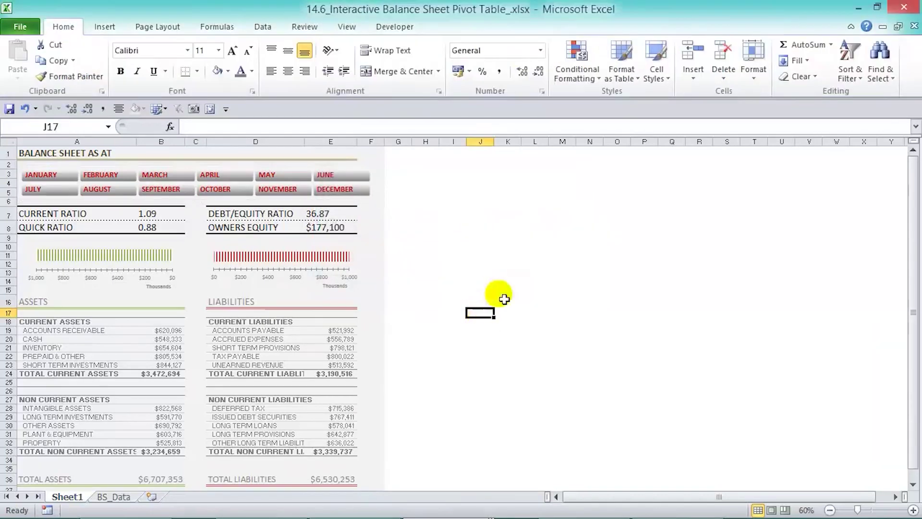
Test the slicer by filtering January through September, ending on DECEMBER.
click(58, 176)
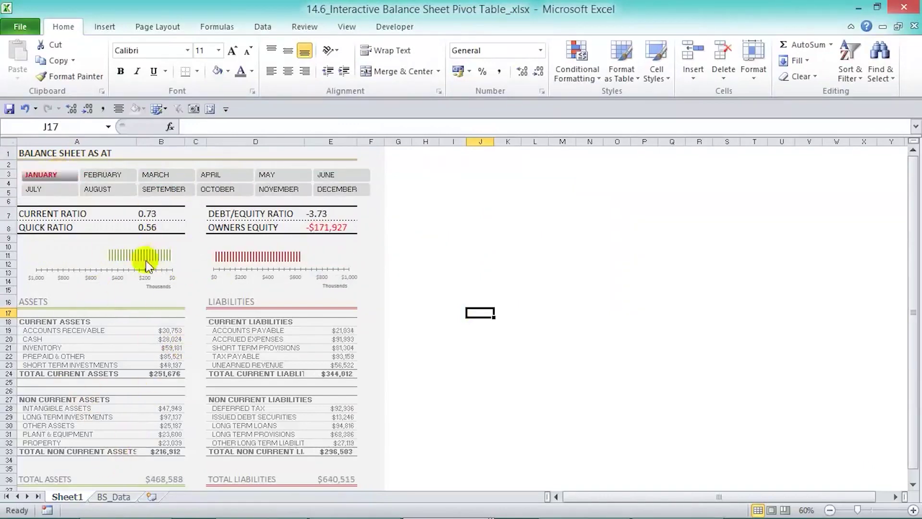
click(114, 177)
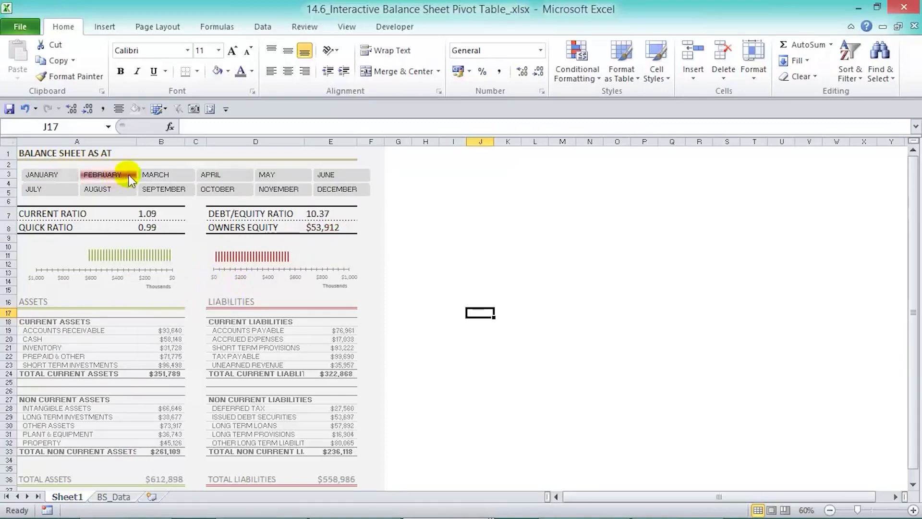
click(158, 176)
click(218, 175)
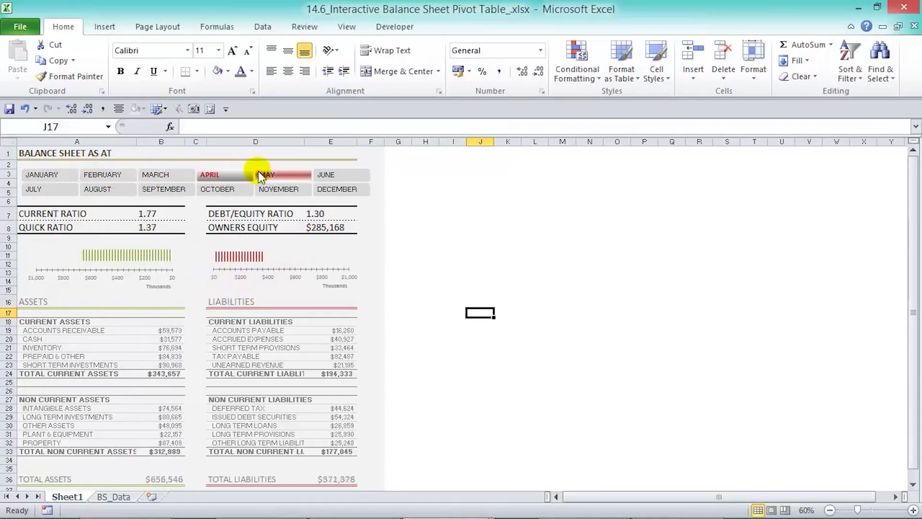
click(264, 175)
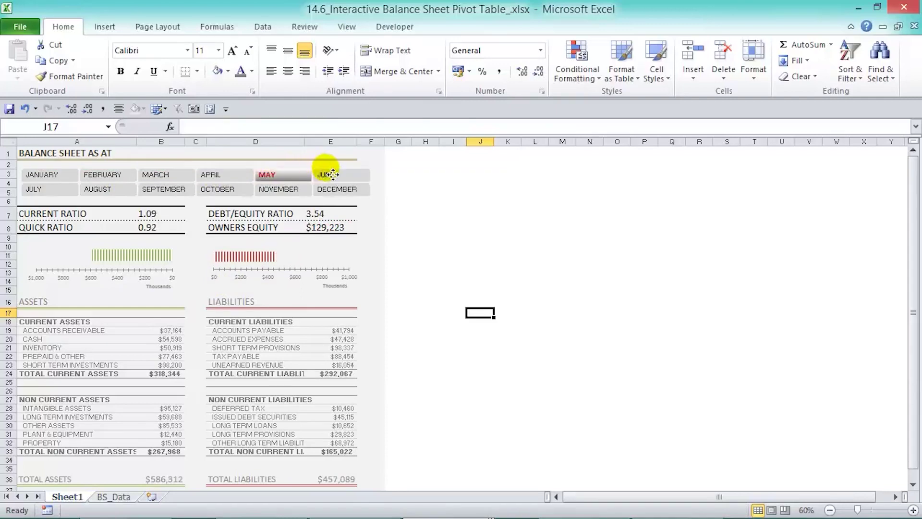
click(328, 175)
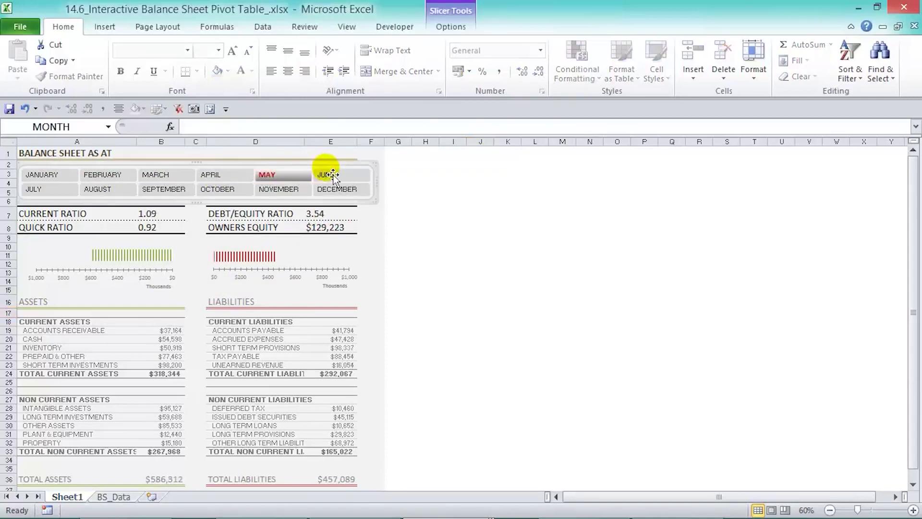
click(72, 188)
click(103, 191)
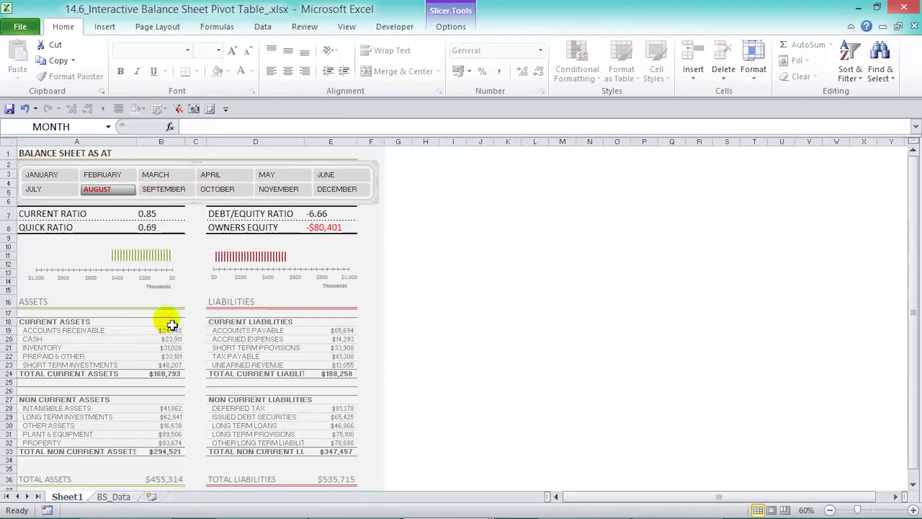
click(182, 192)
click(341, 189)
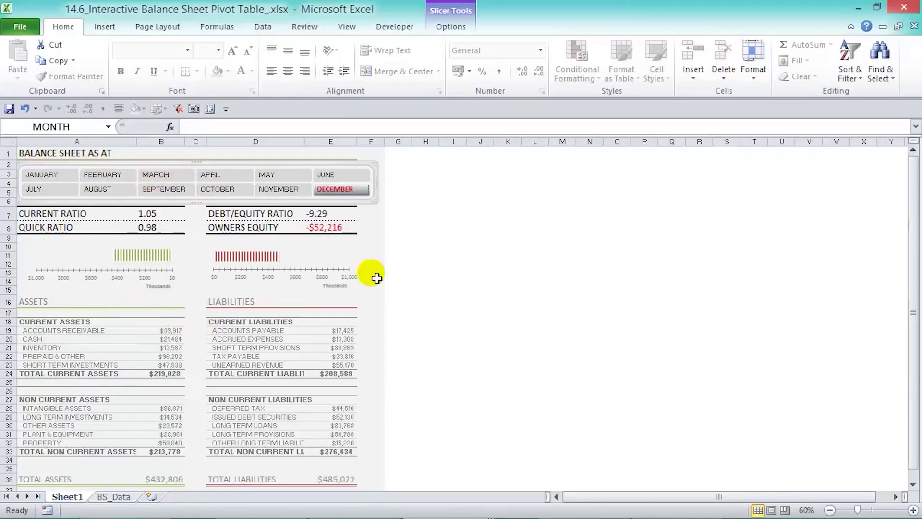